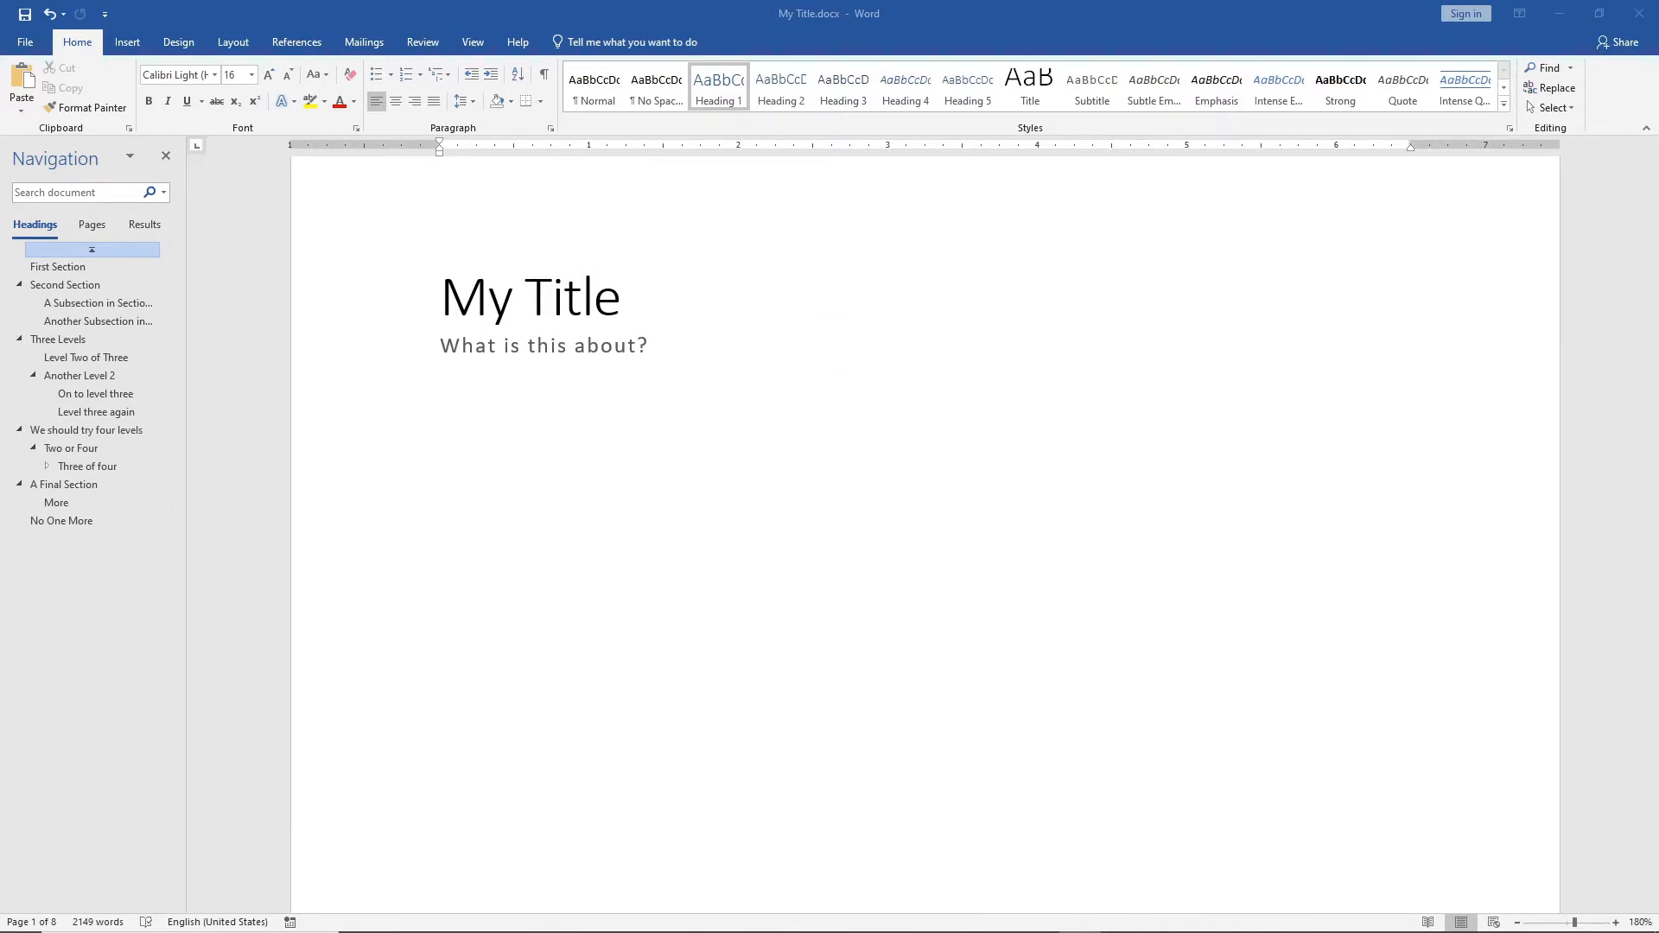
# Insert a centred Plain Number page number in the footer of the first page and return to the document body.
pyautogui.scroll(-10, 831, 344)
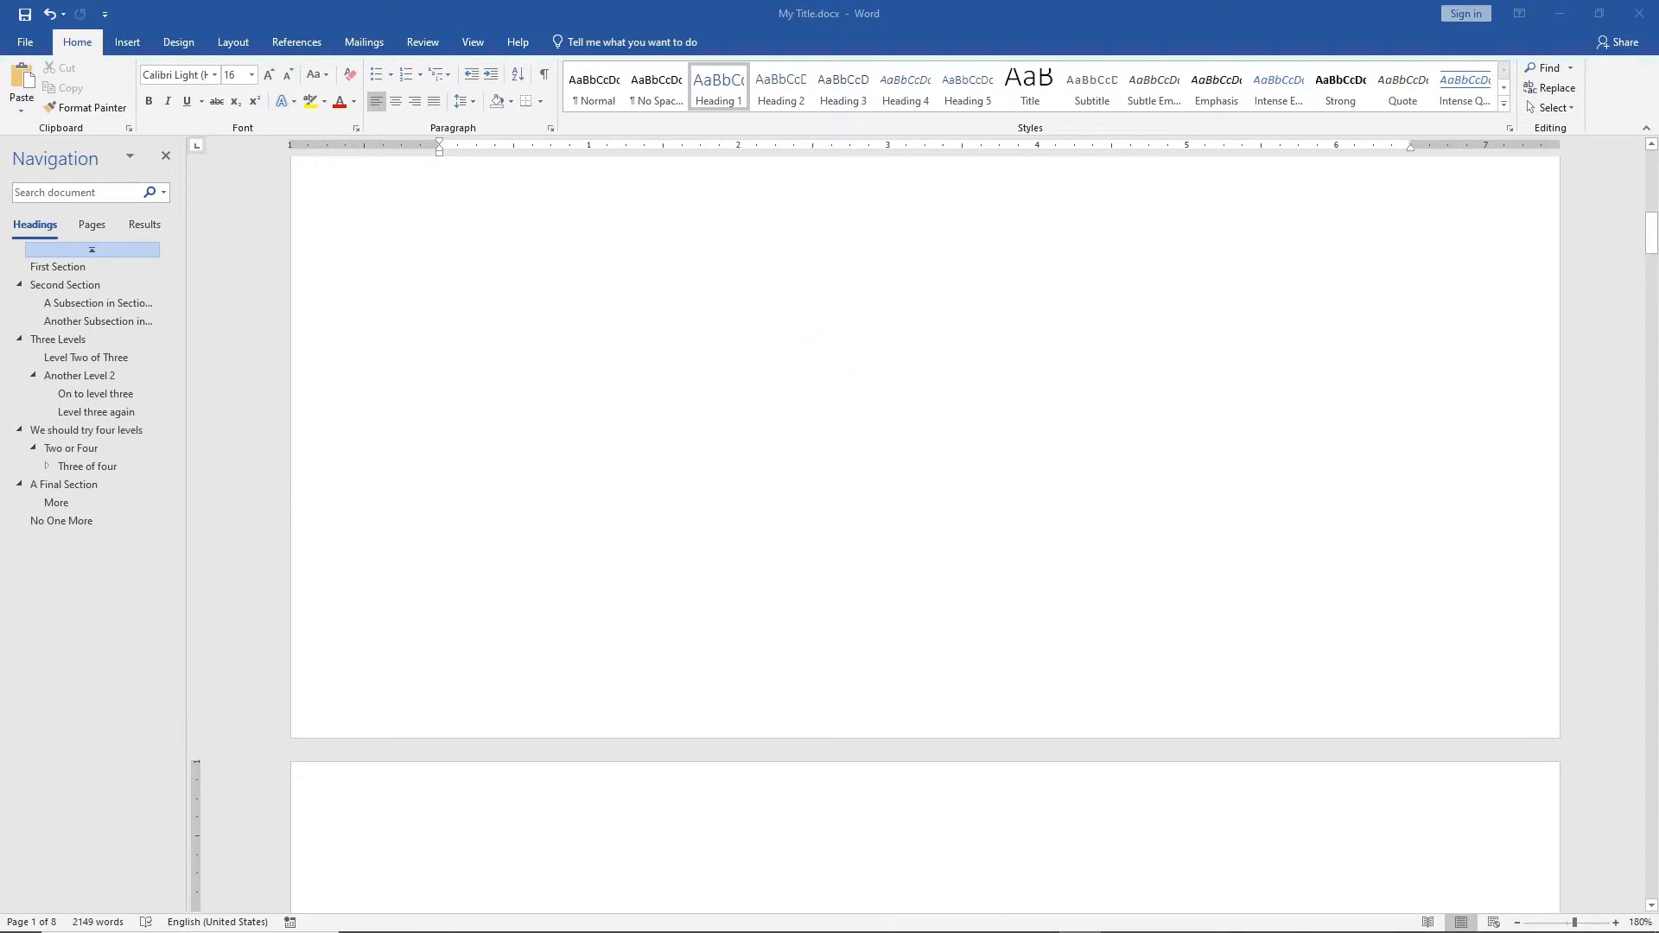
pyautogui.doubleClick(883, 686)
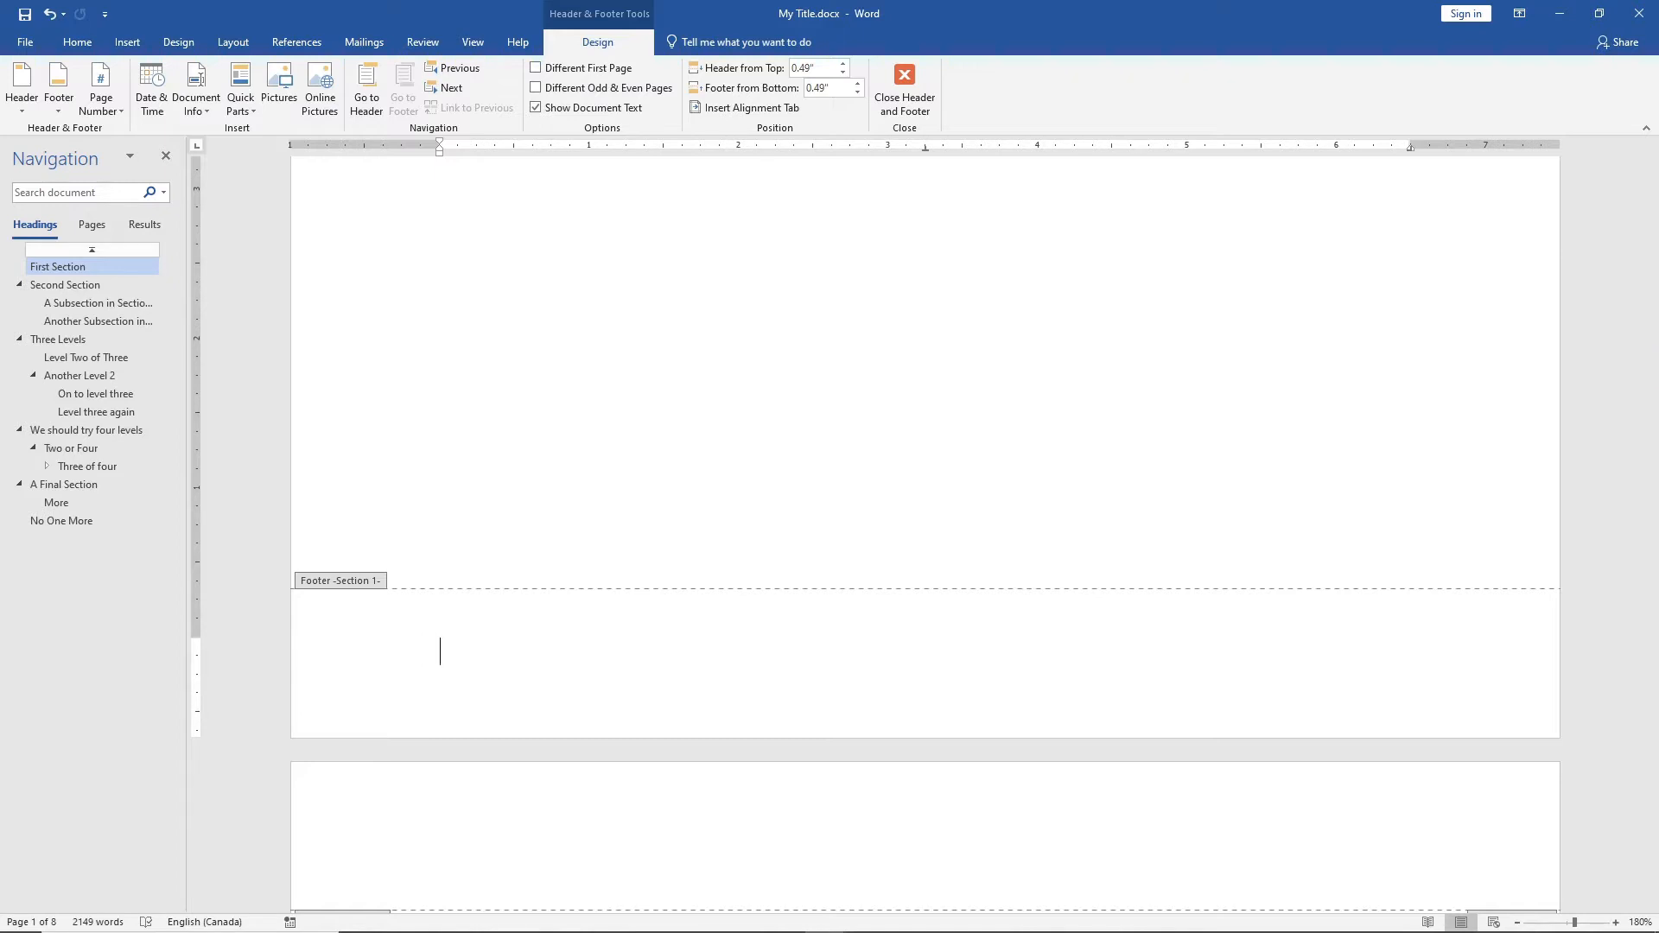
pyautogui.doubleClick(865, 668)
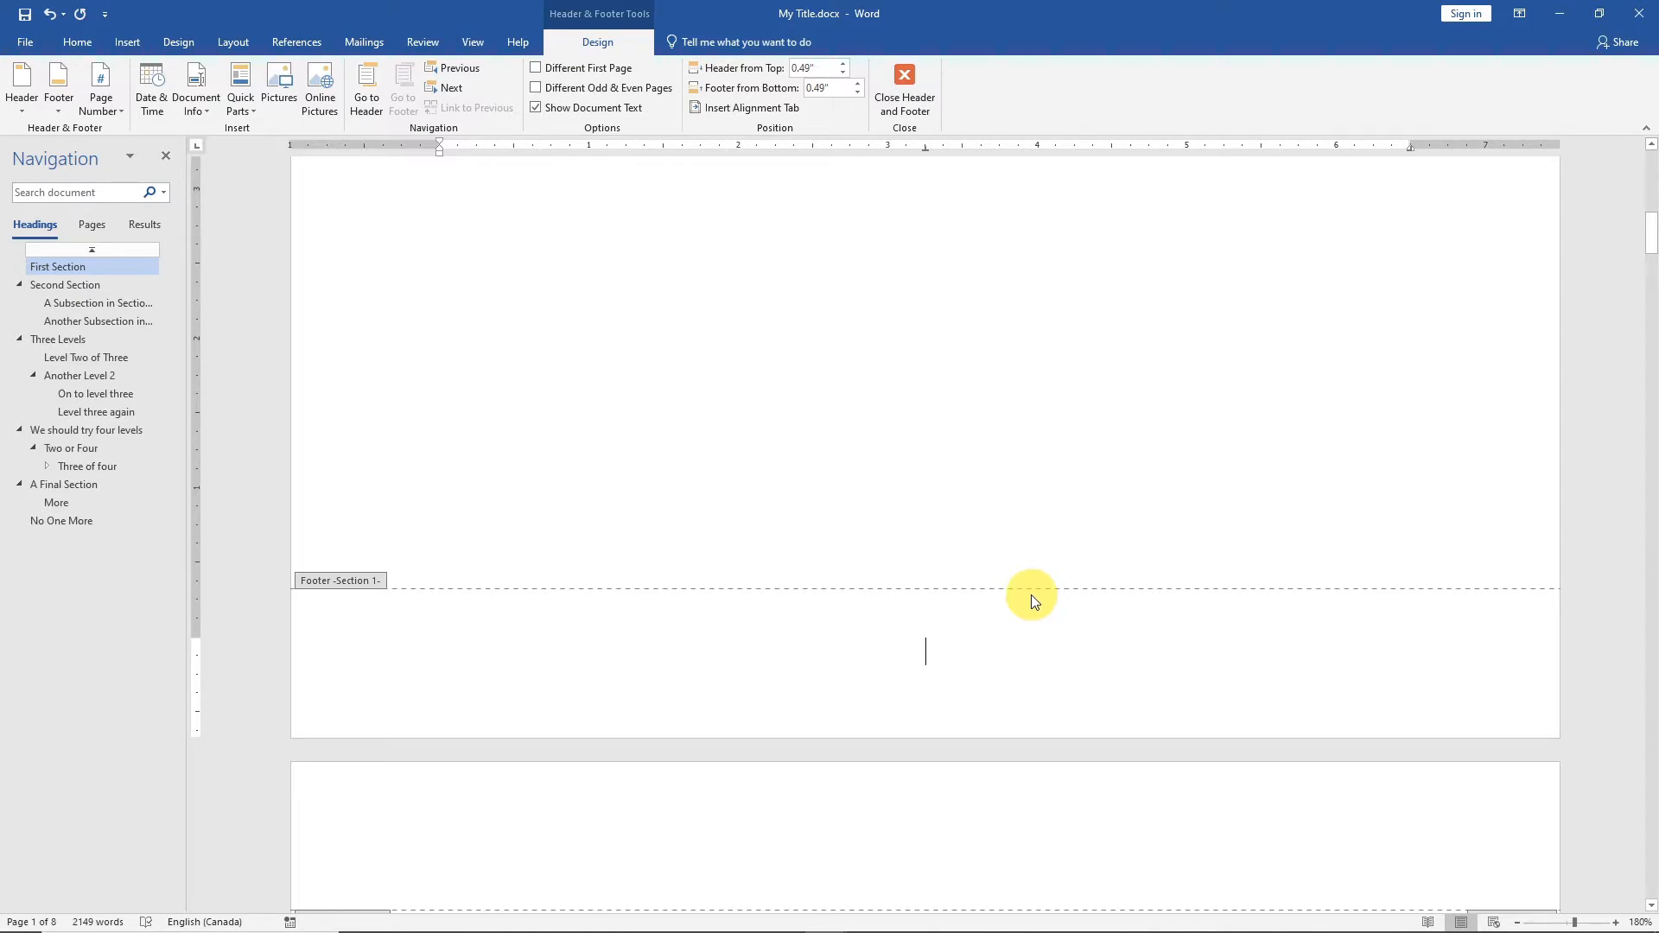
pyautogui.click(118, 111)
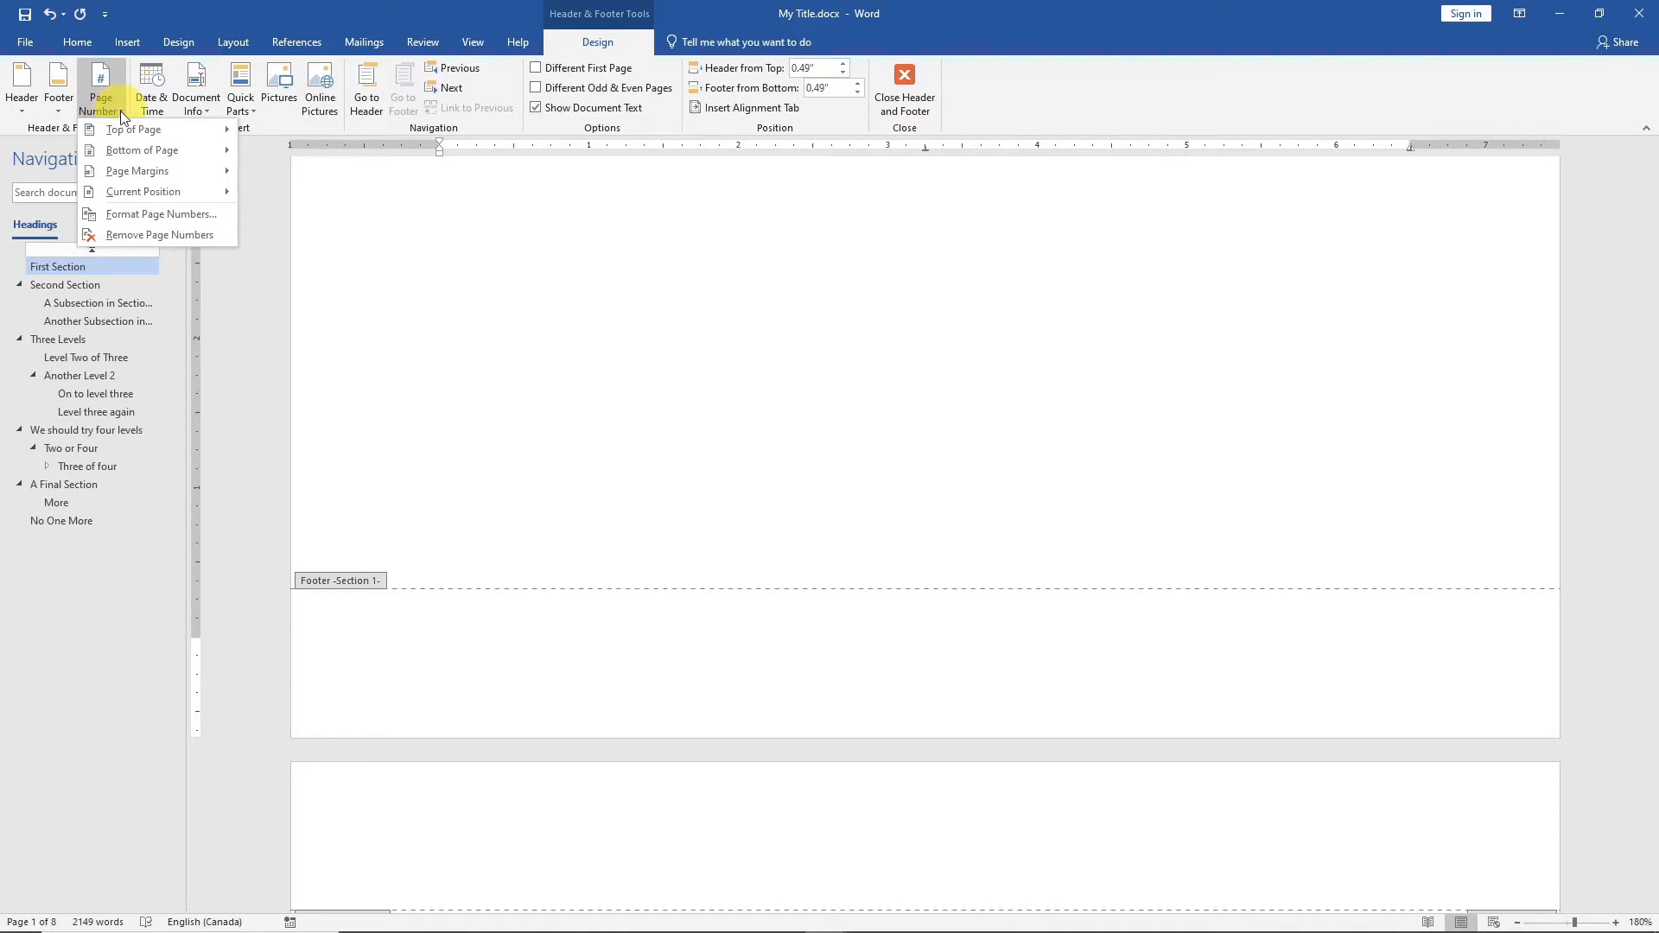
pyautogui.moveTo(142, 190)
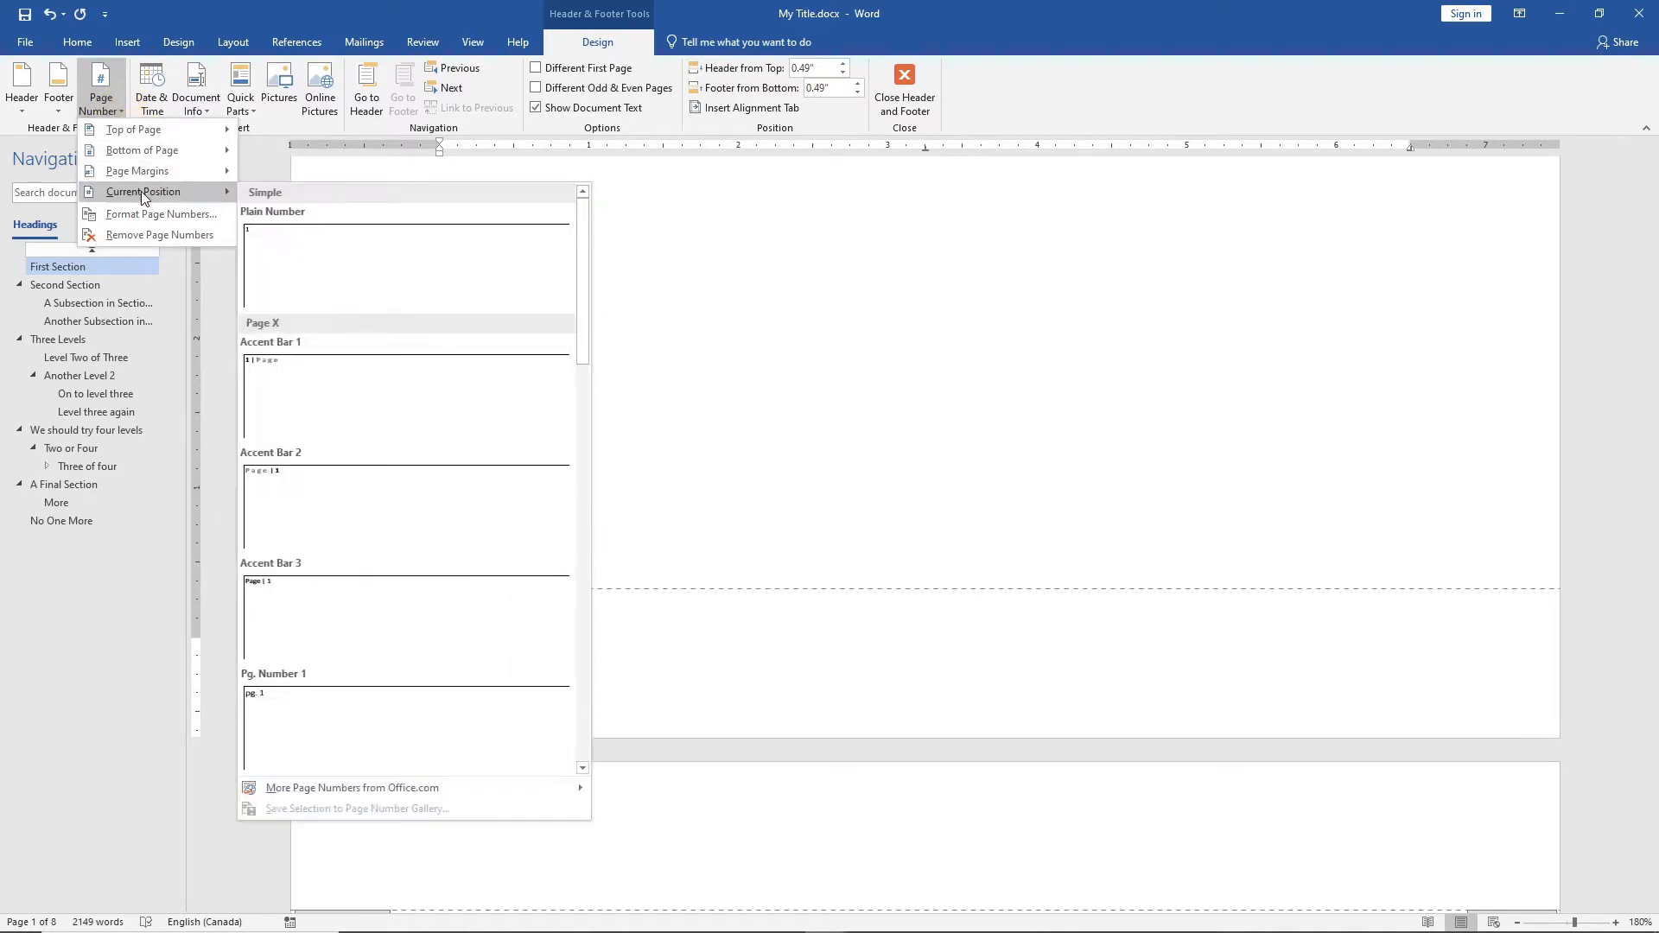
pyautogui.click(374, 265)
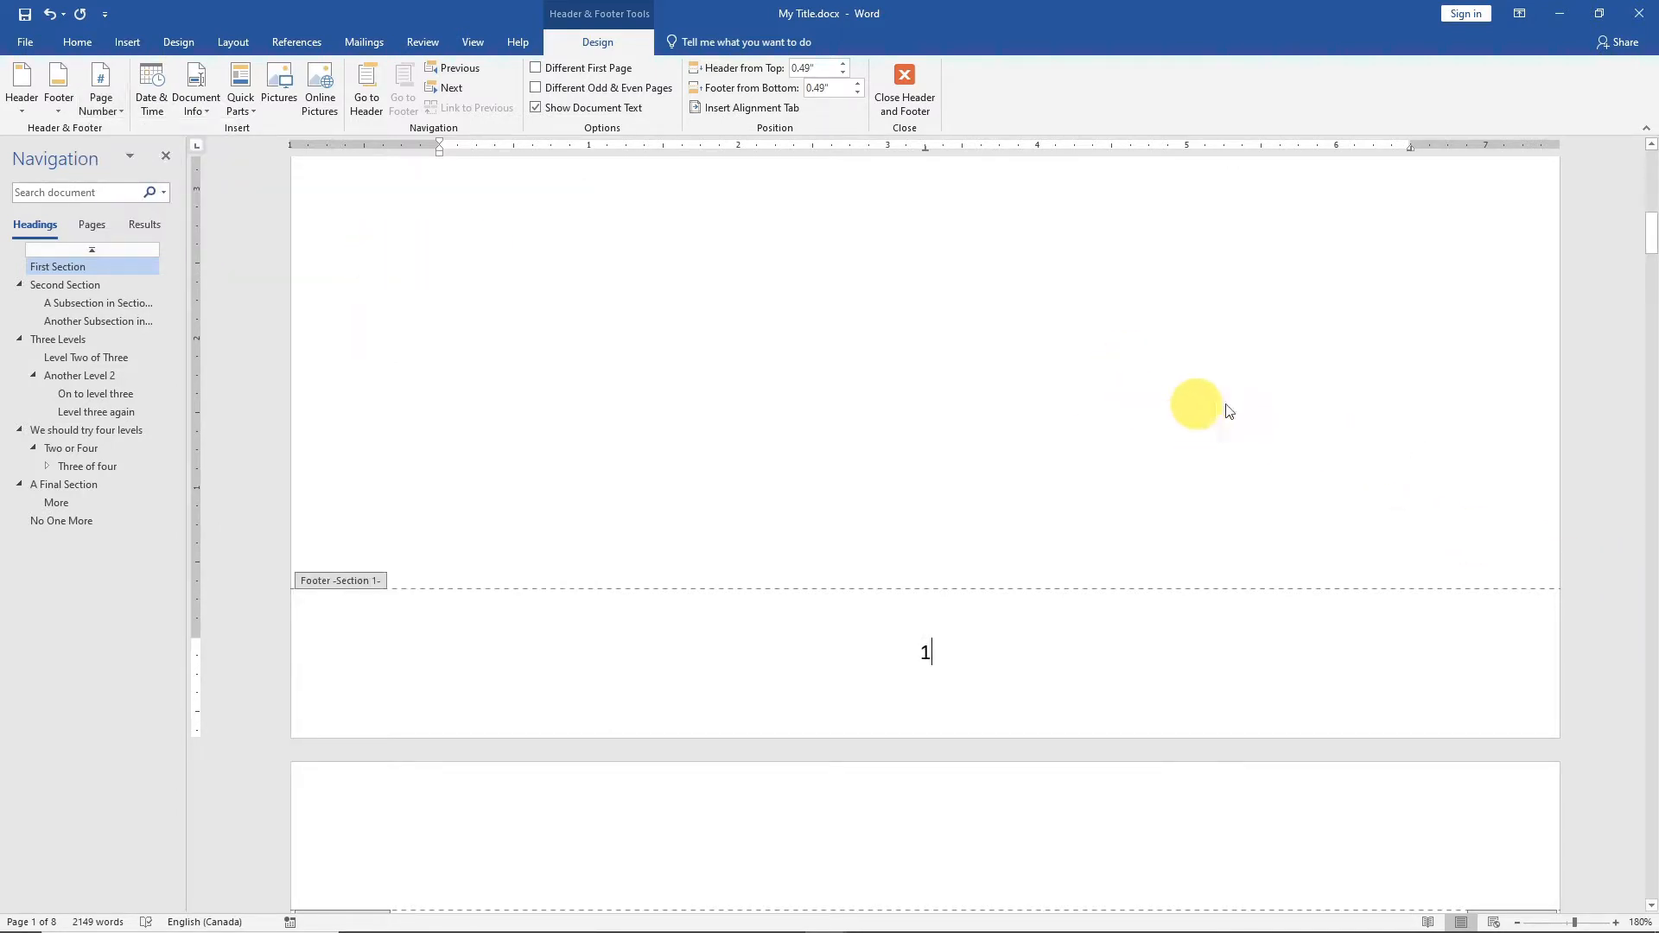
pyautogui.doubleClick(1202, 356)
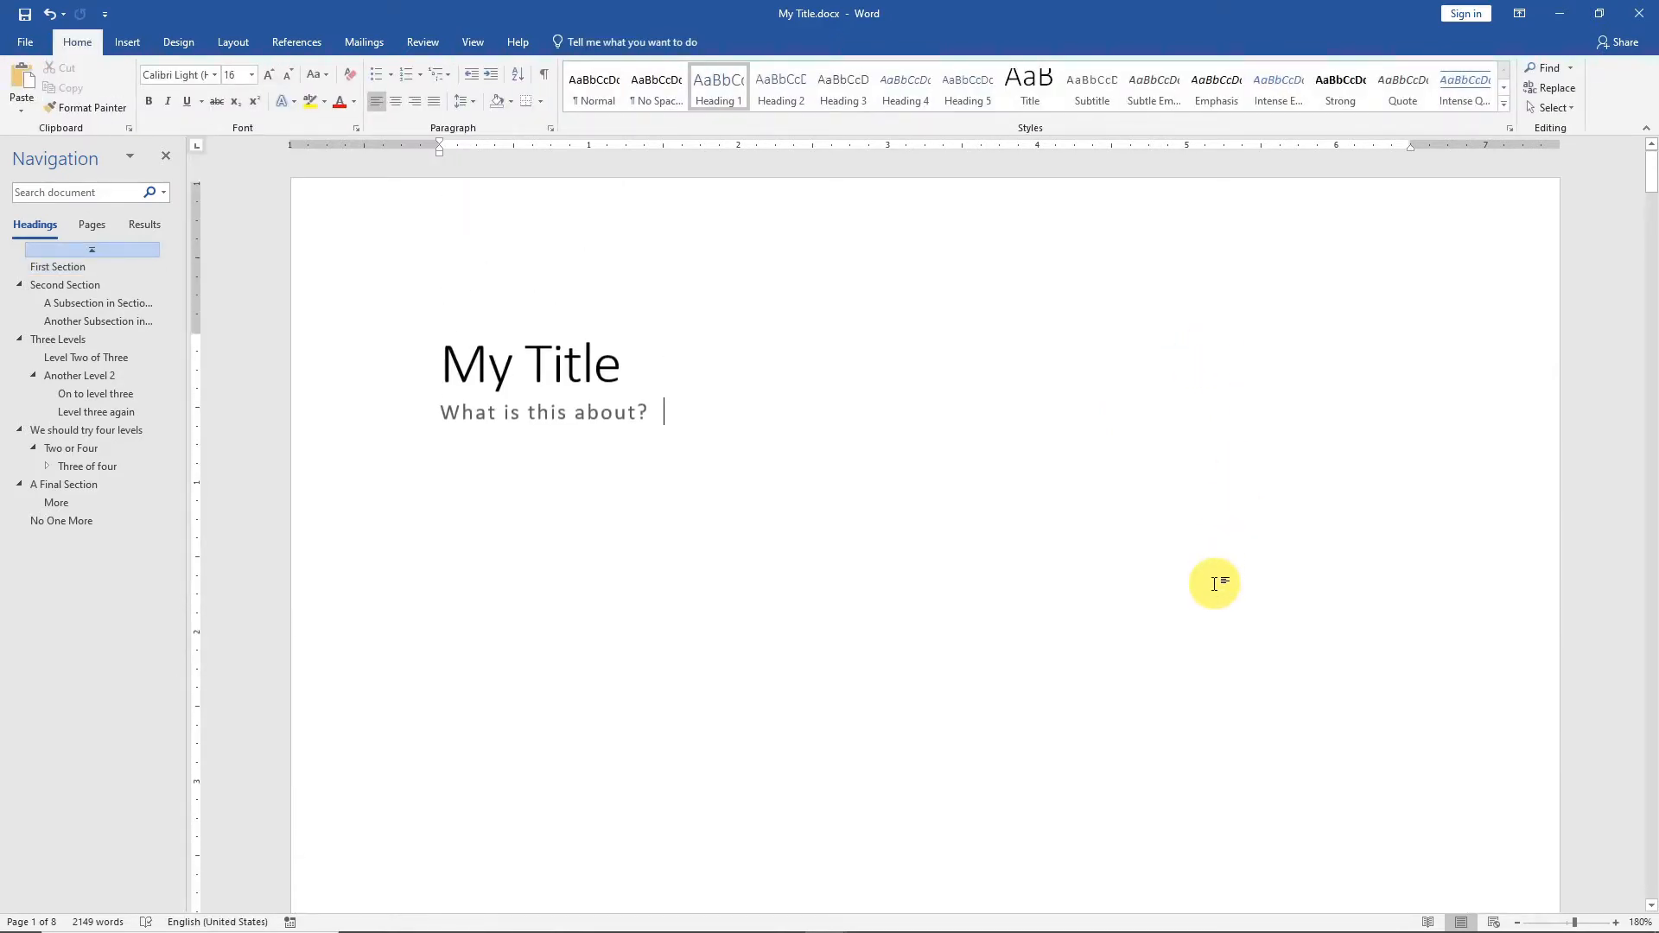
# Check the page numbers in the footers across the document's pages.
pyautogui.scroll(-10, 1192, 598)
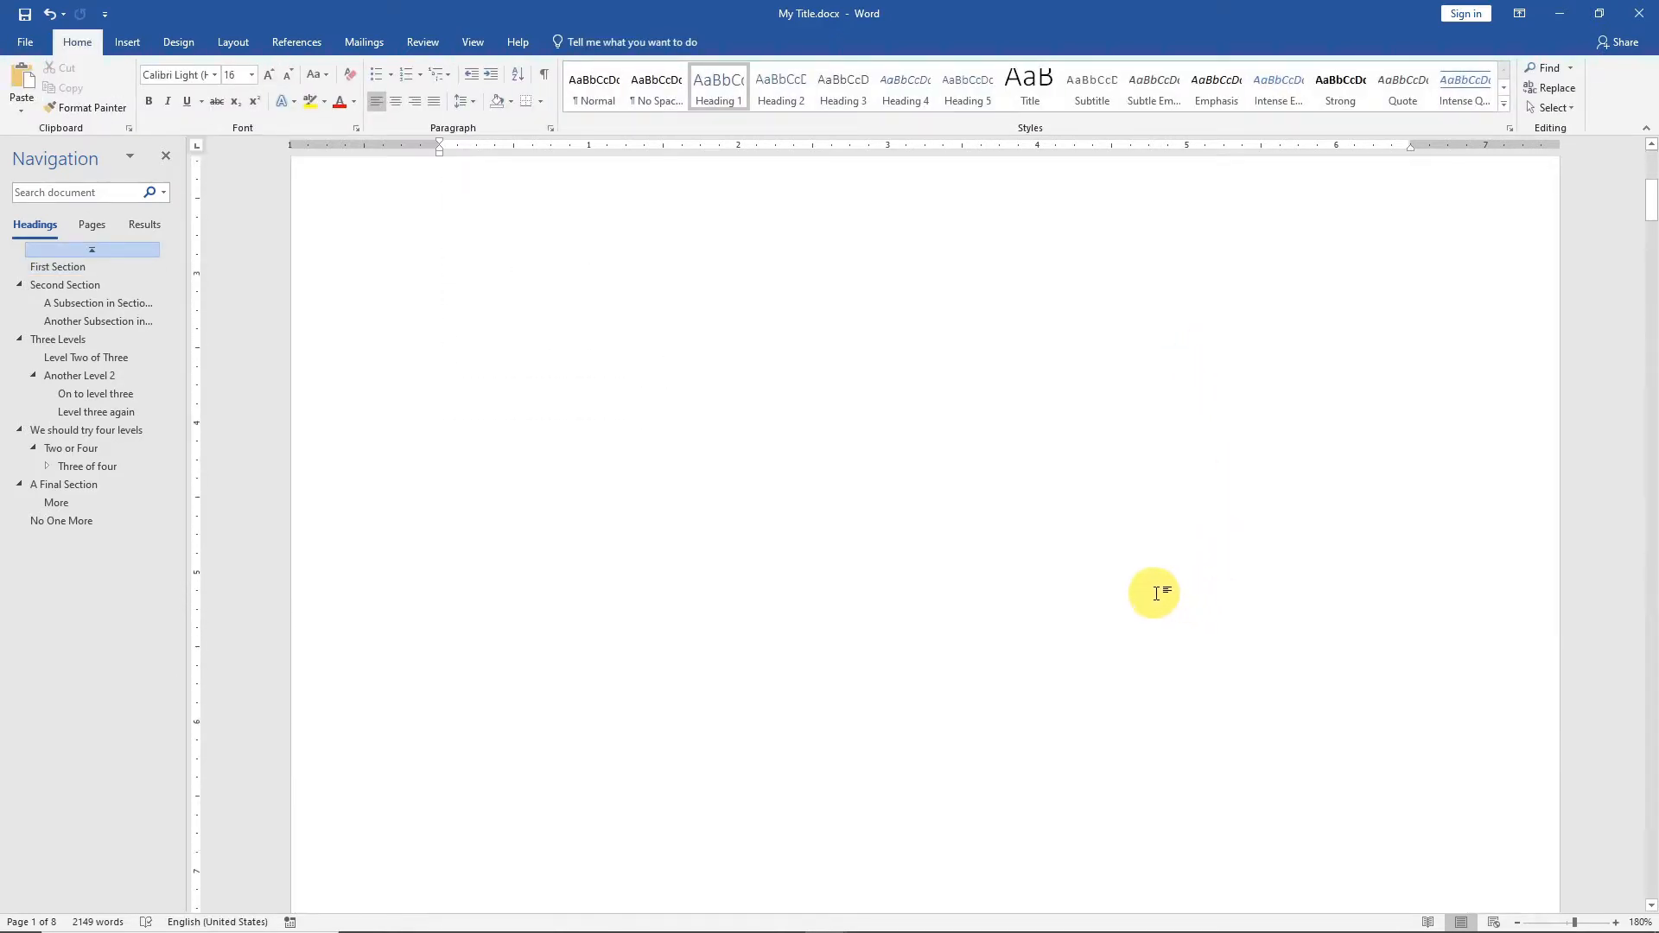
pyautogui.scroll(-10, 1163, 599)
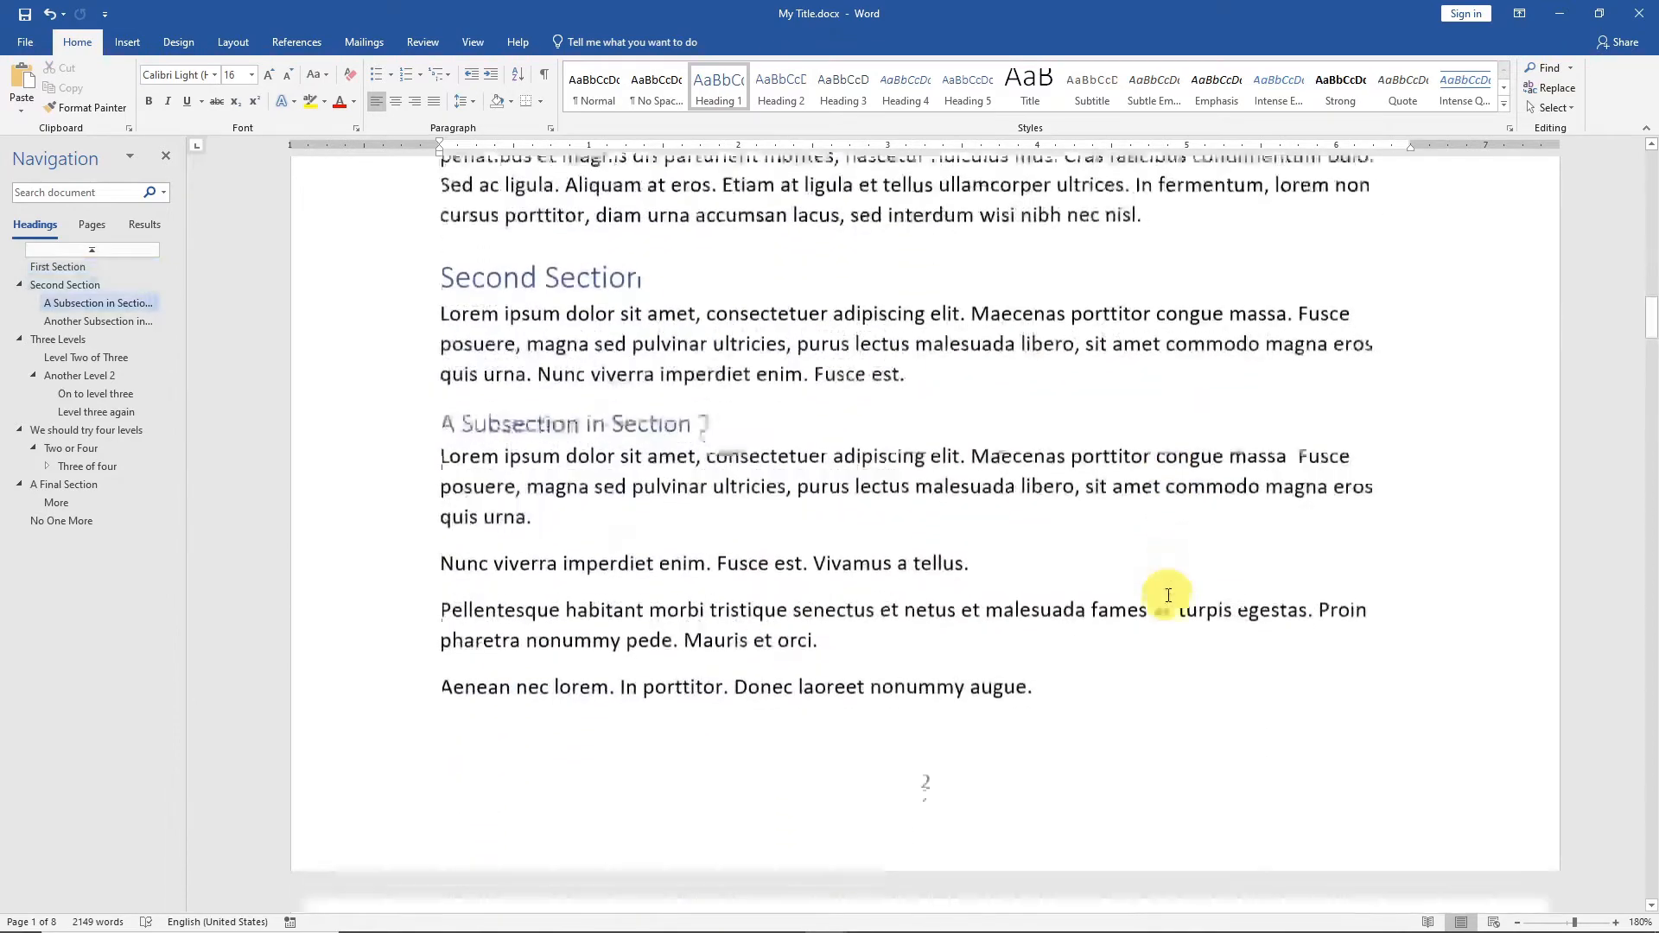
pyautogui.scroll(-10, 1168, 595)
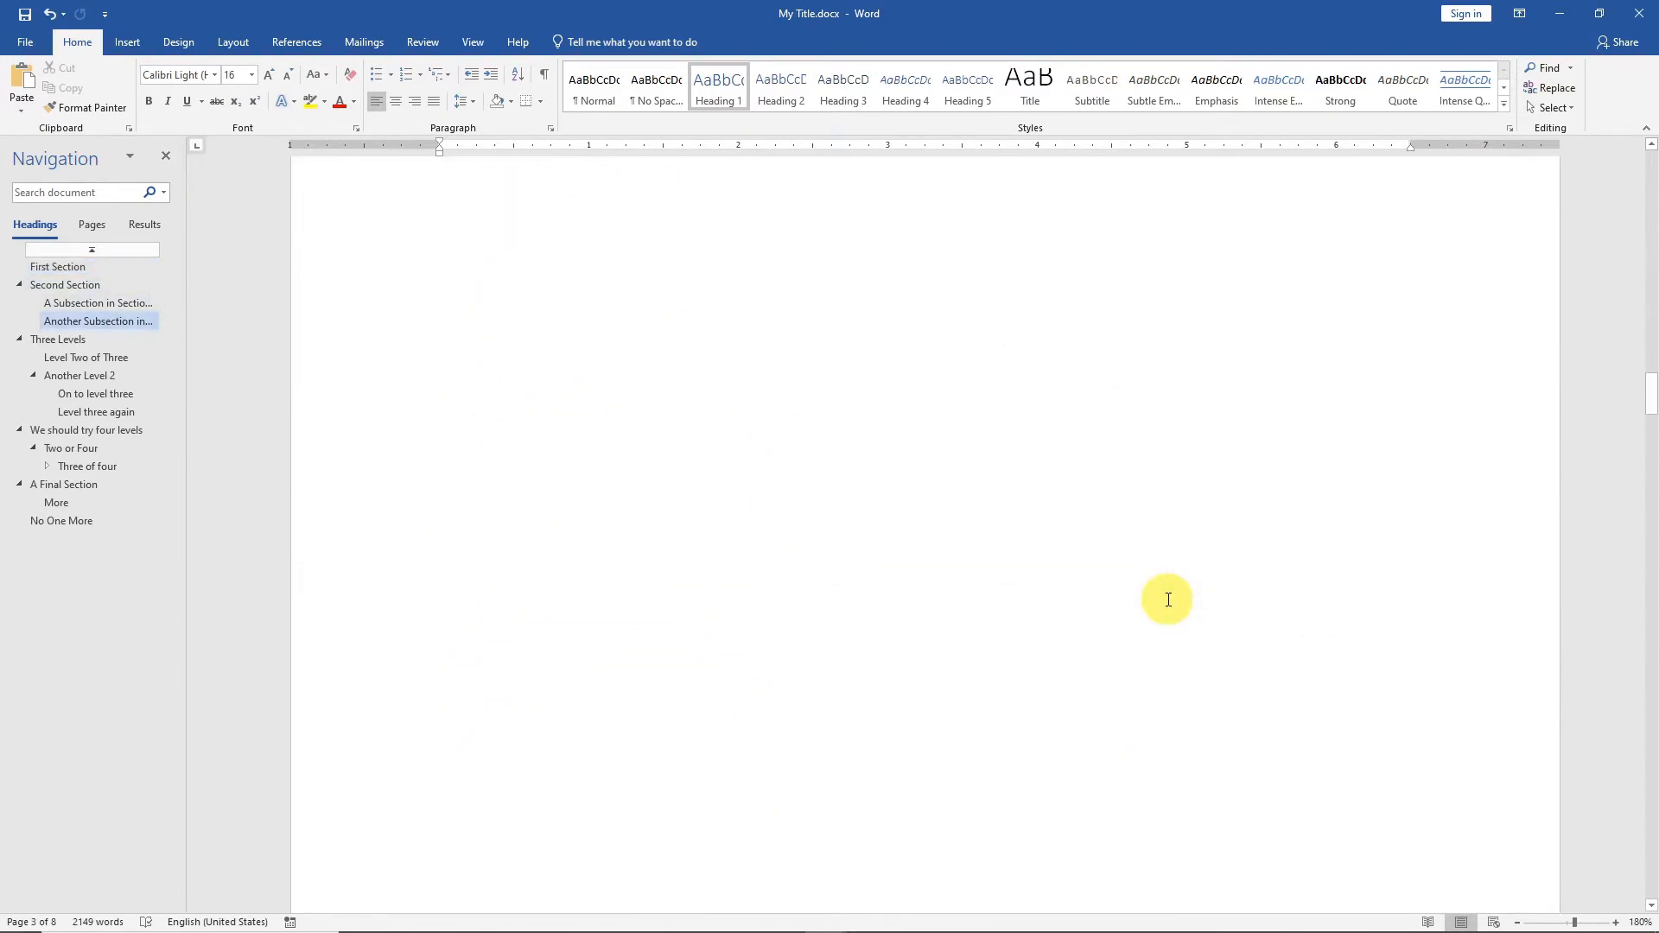
pyautogui.scroll(5, 1163, 601)
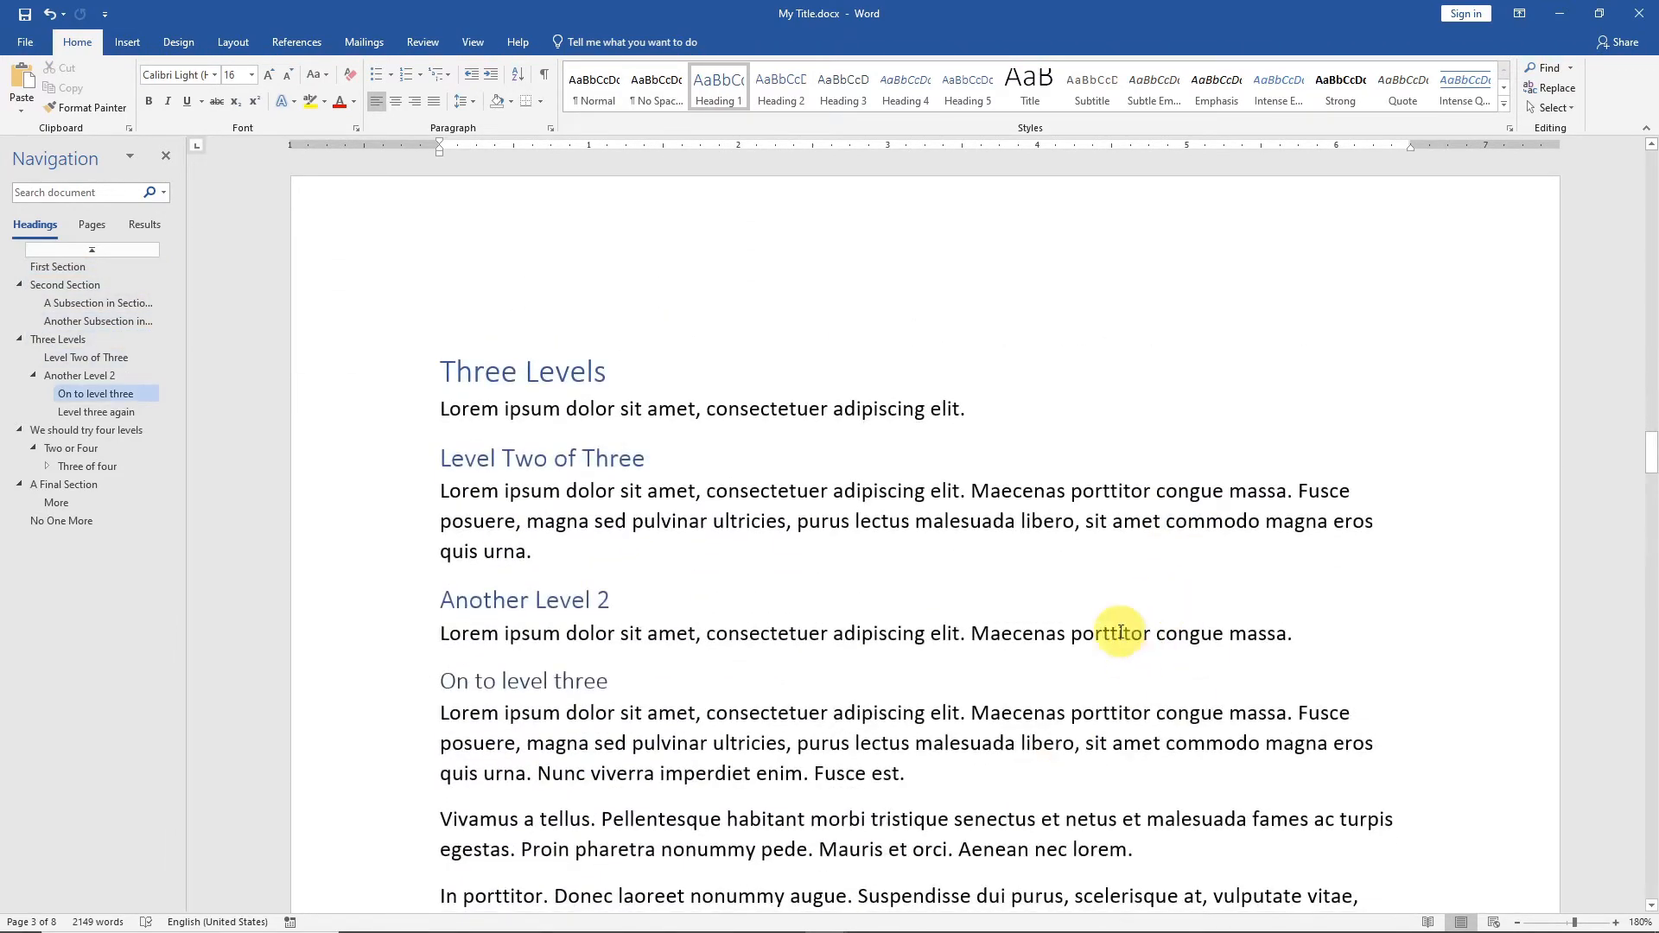
pyautogui.scroll(5, 1124, 627)
pyautogui.scroll(15, 1130, 620)
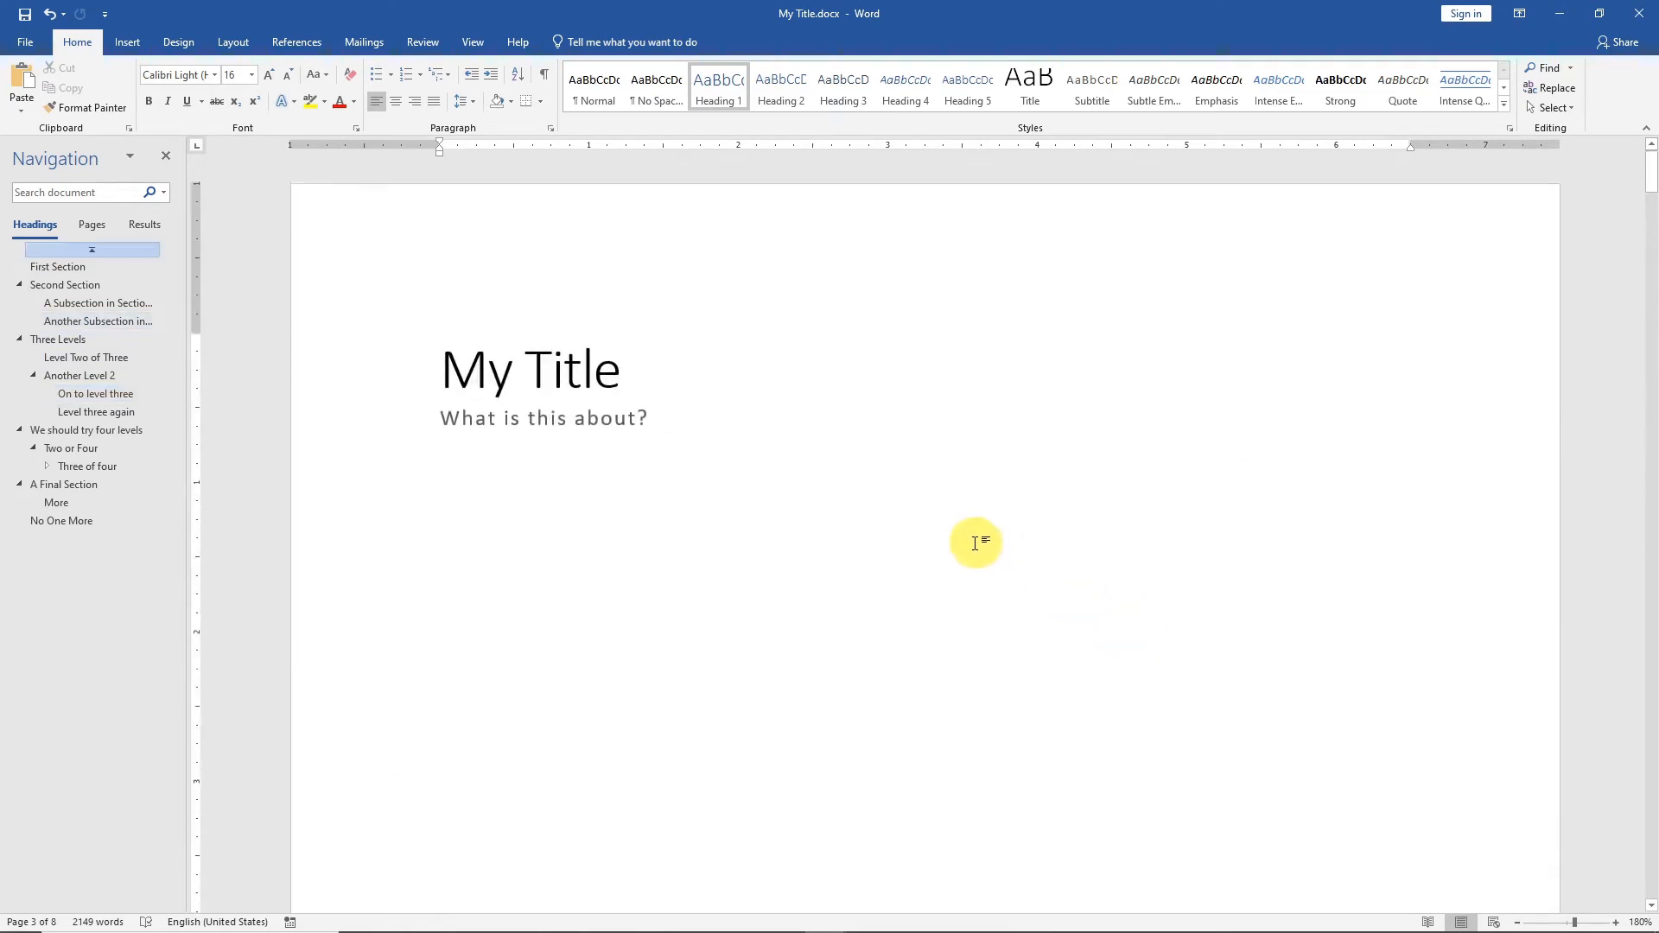
# Insert a Next Page section break after the subtitle "What is this about?" on the title page.
pyautogui.click(726, 413)
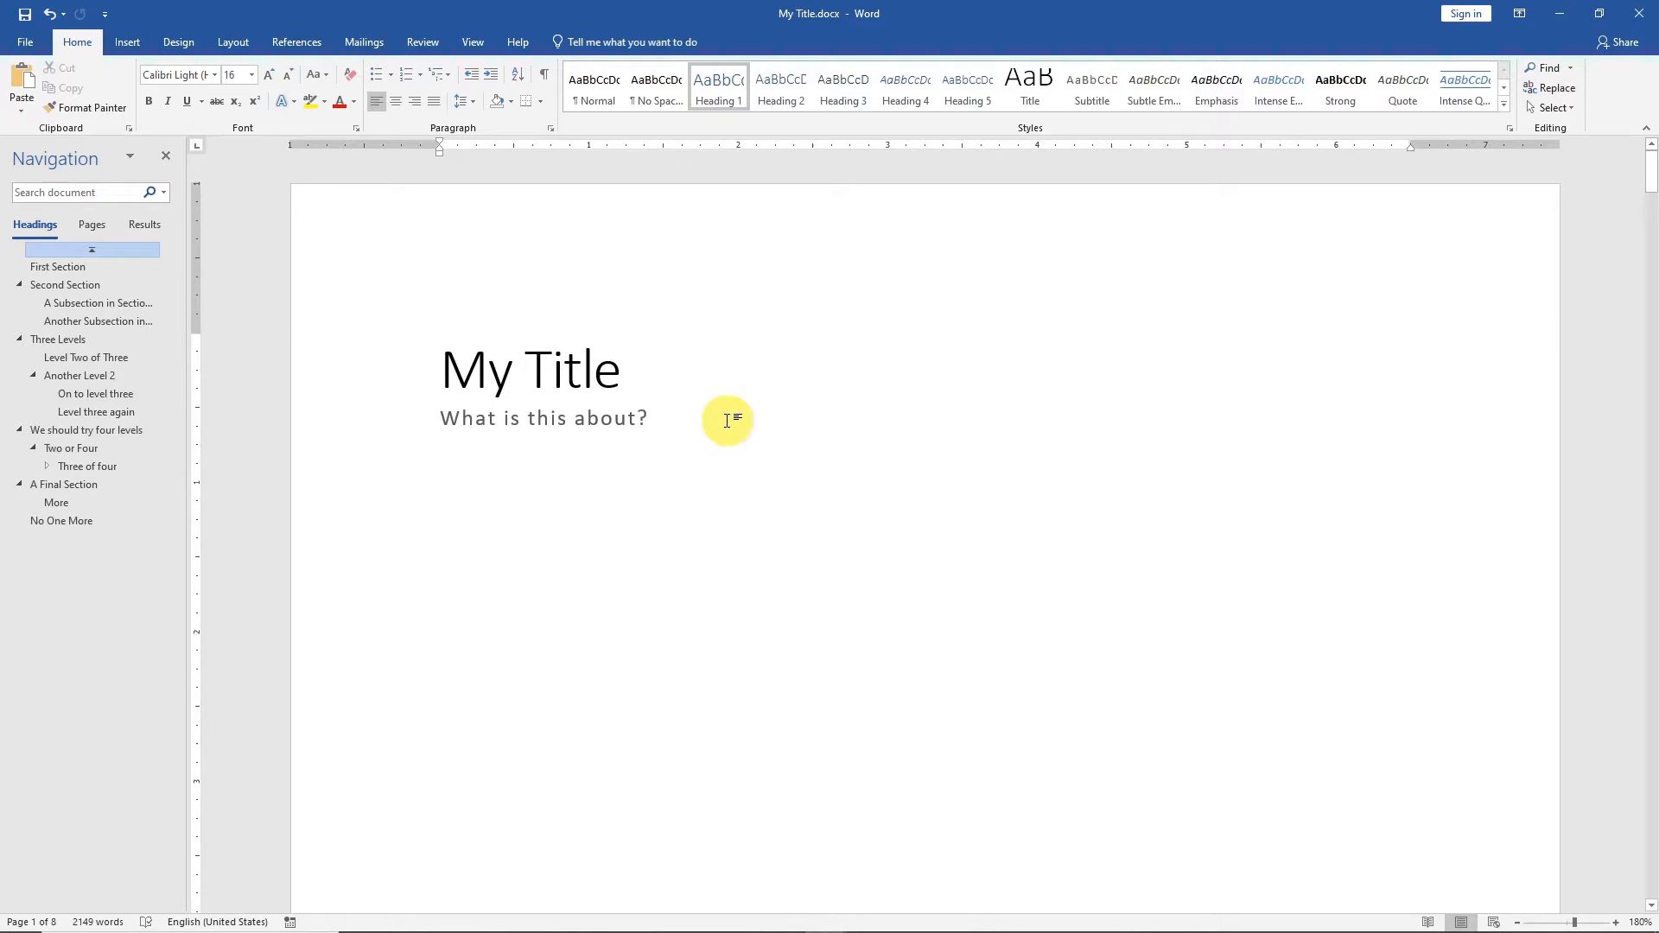
pyautogui.scroll(-12, 706, 397)
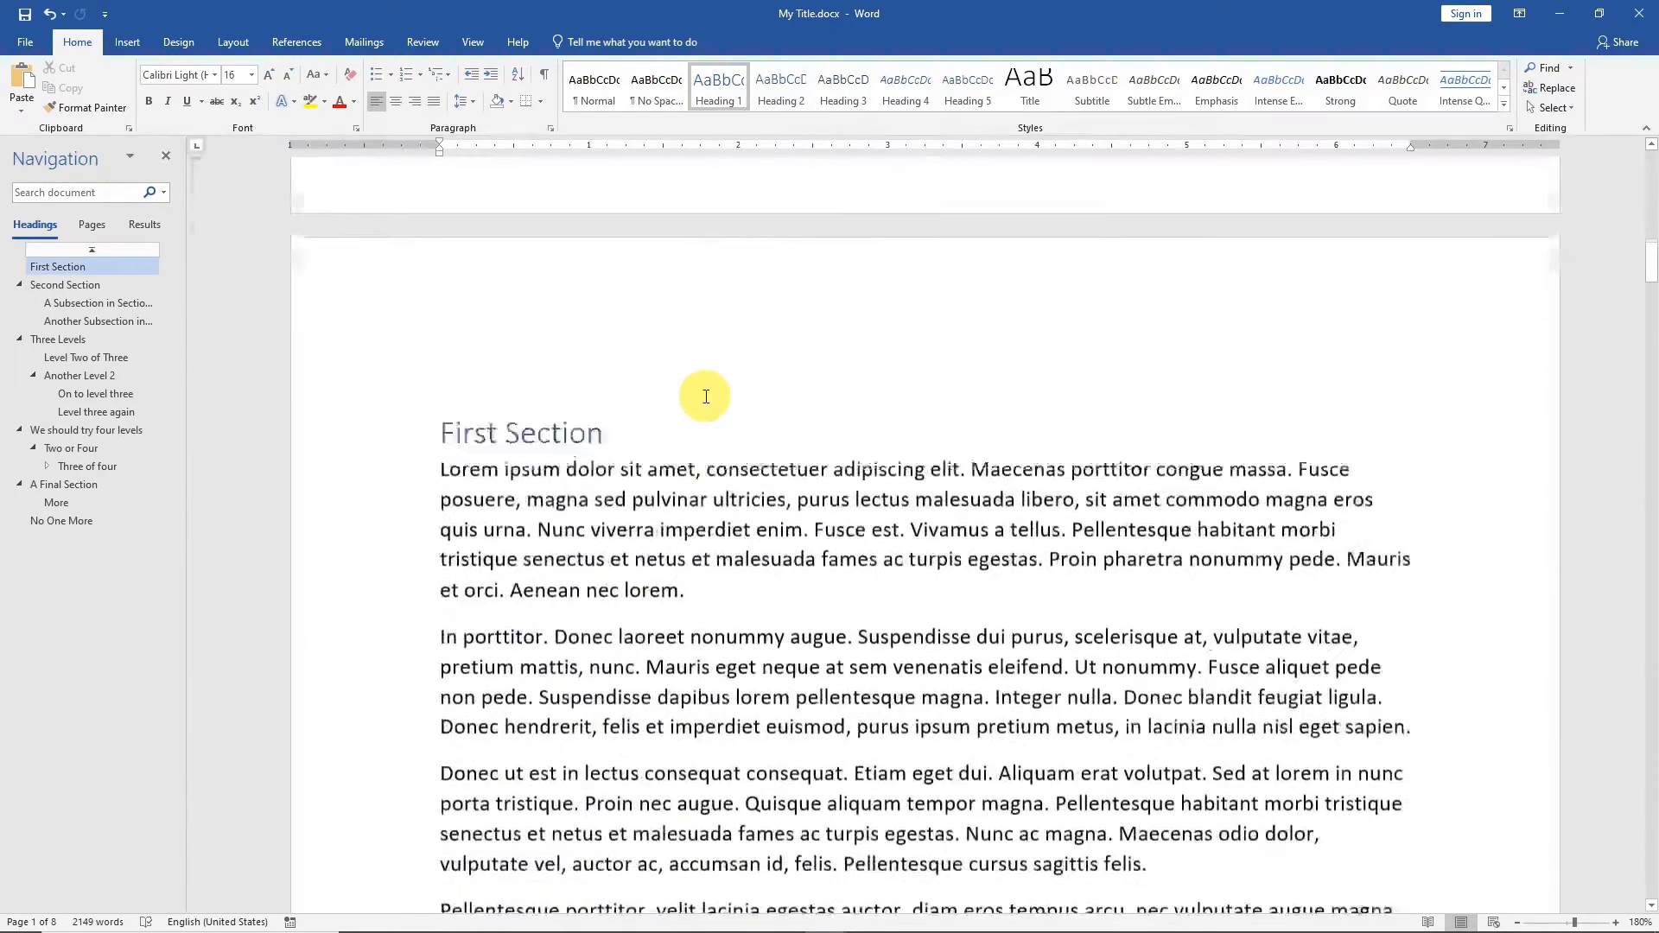
pyautogui.scroll(12, 691, 415)
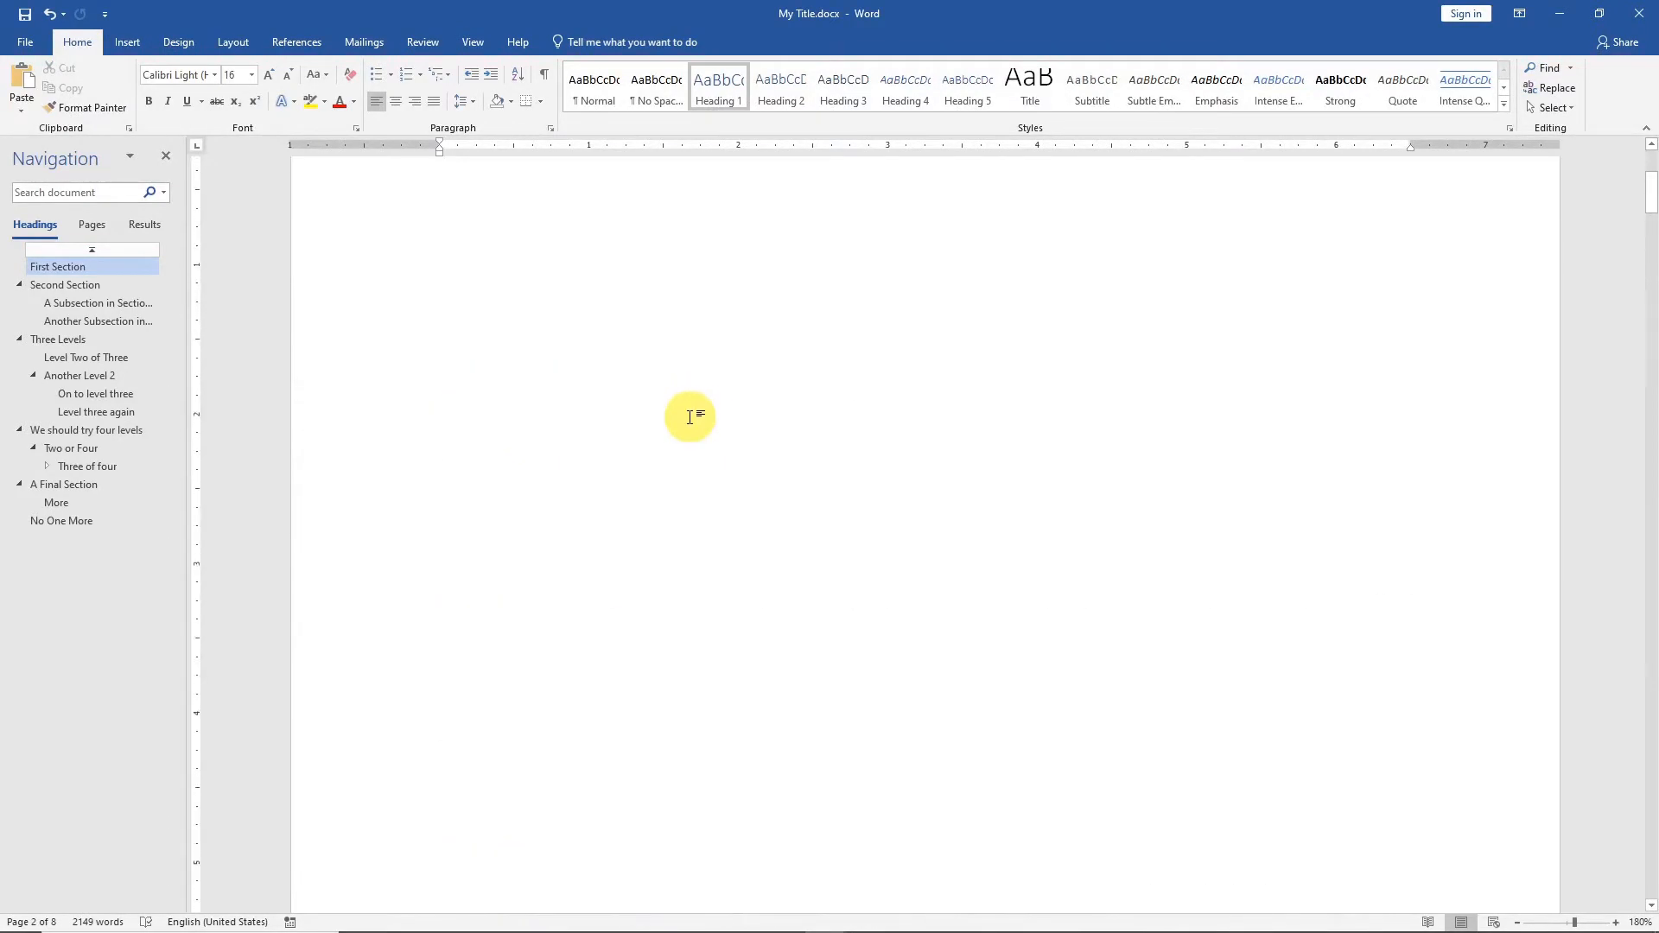
pyautogui.click(696, 417)
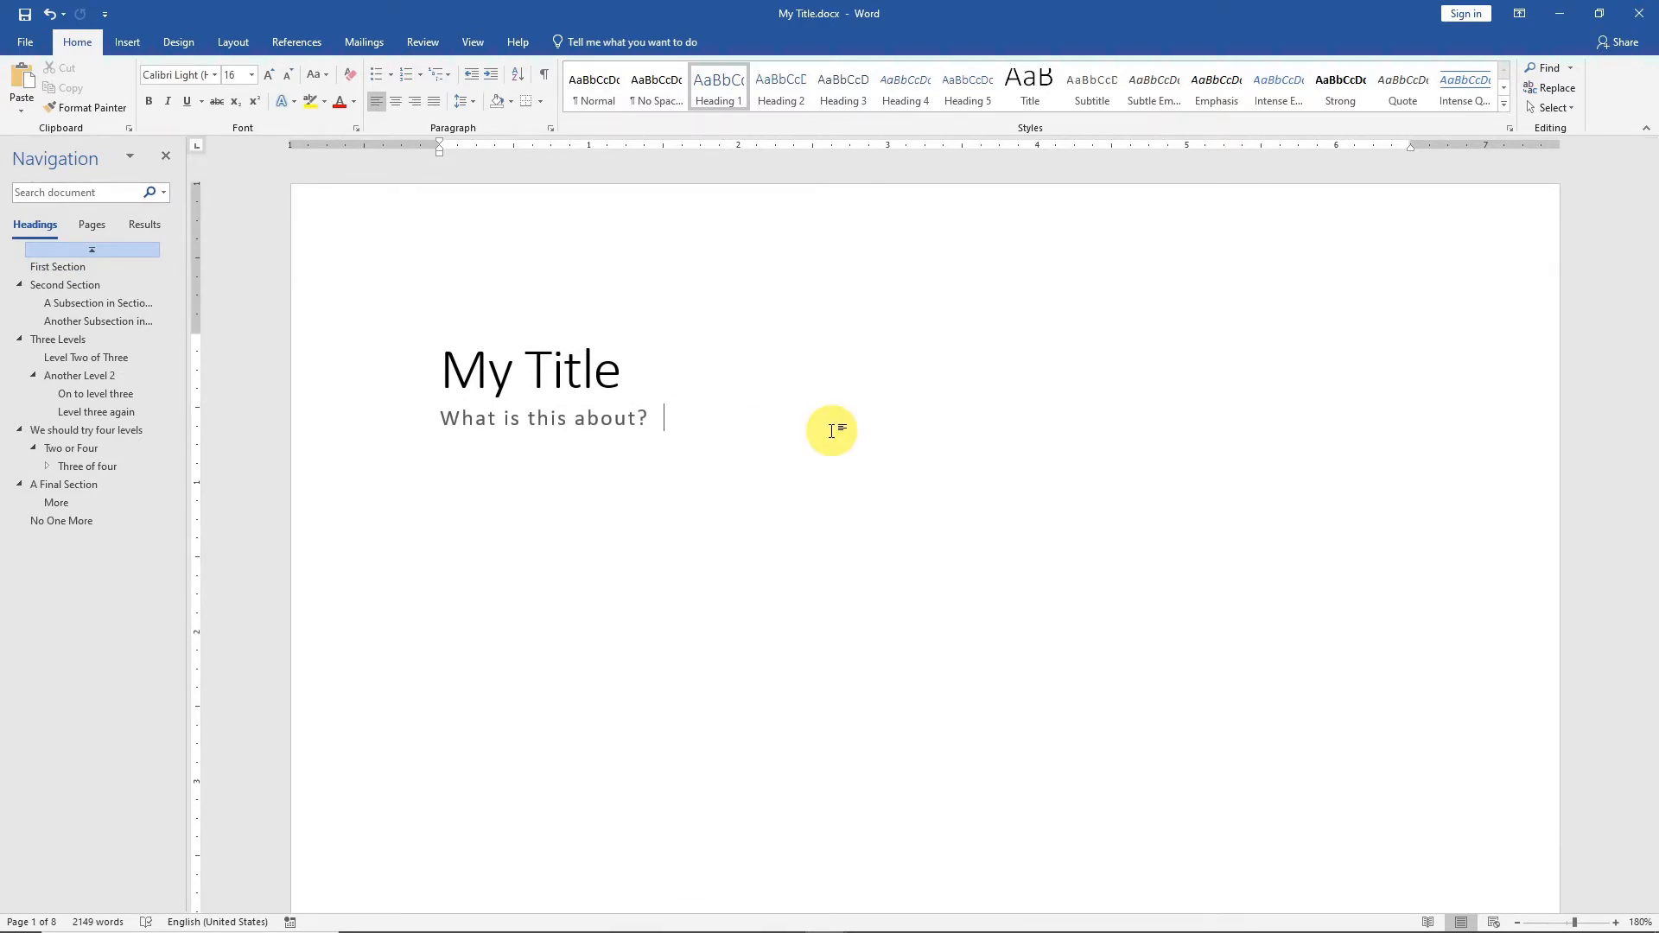
pyautogui.click(237, 44)
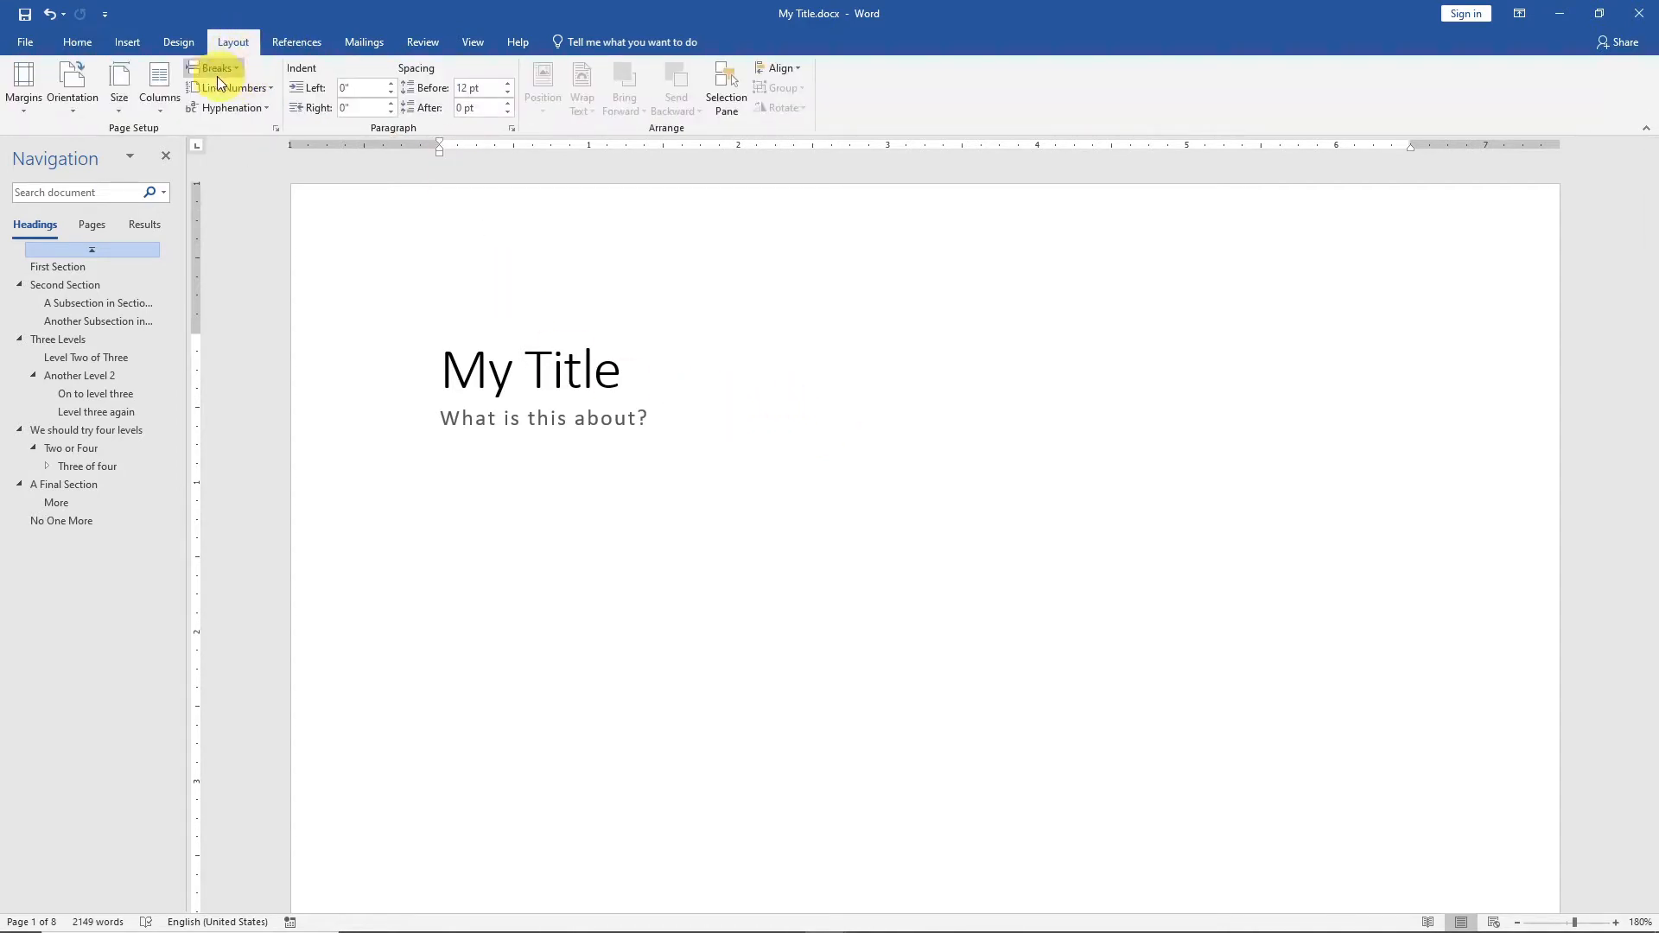
pyautogui.click(213, 69)
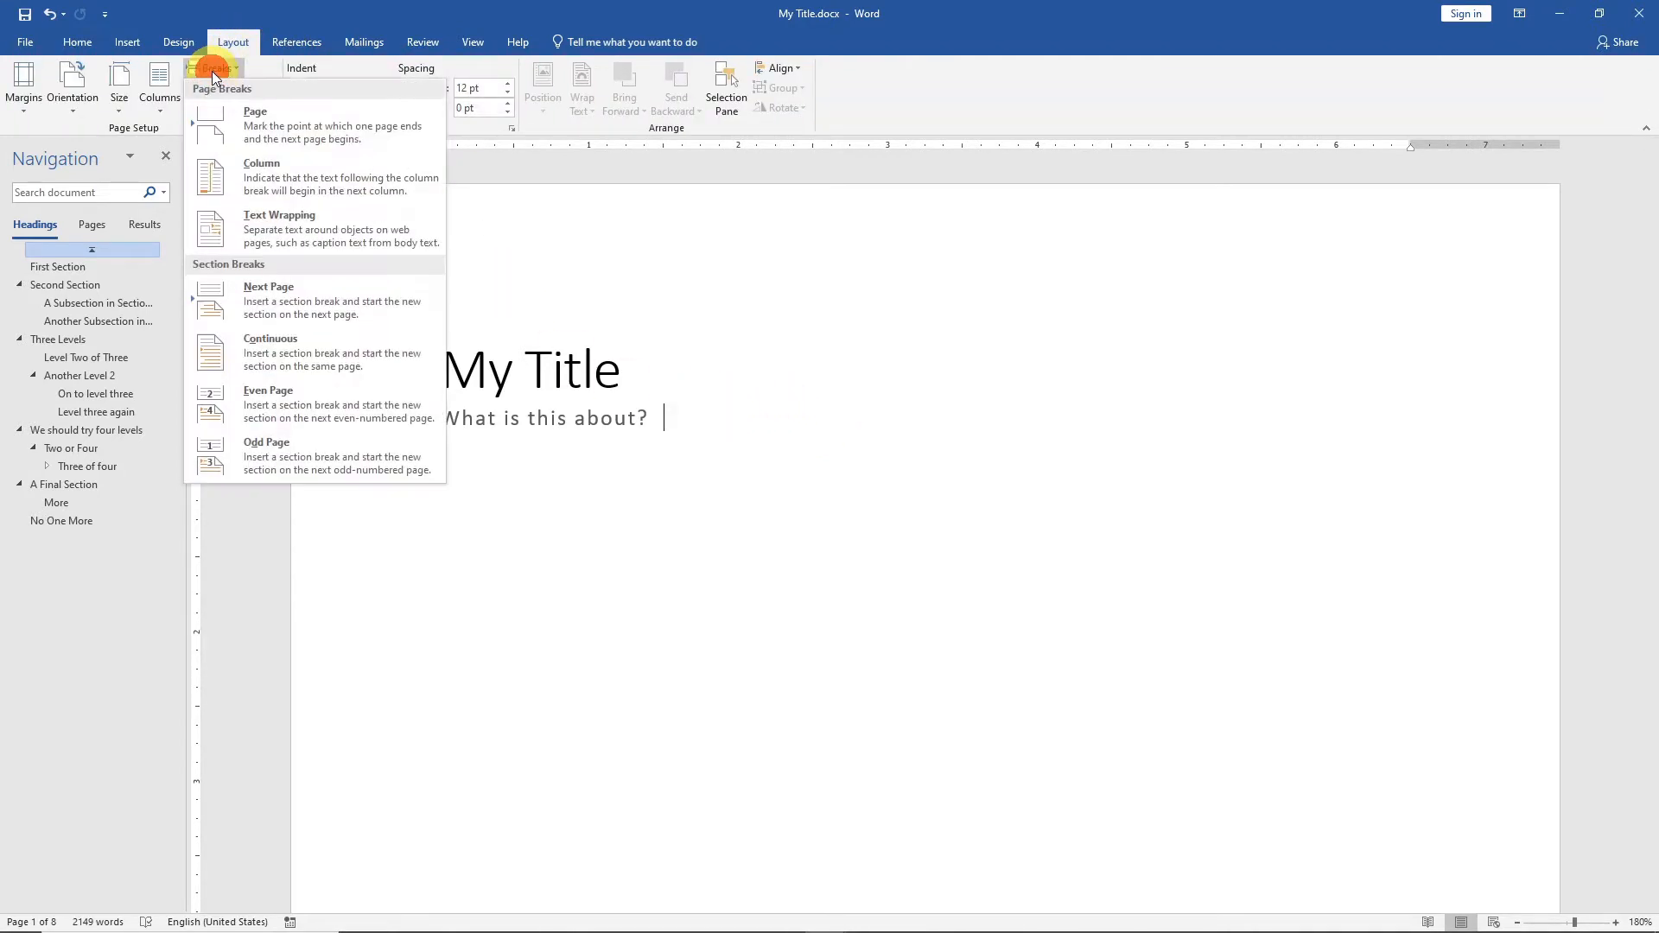
pyautogui.click(273, 297)
# Insert an Automatic Table 2 table of contents on the blank page after the title page.
pyautogui.scroll(-5, 690, 537)
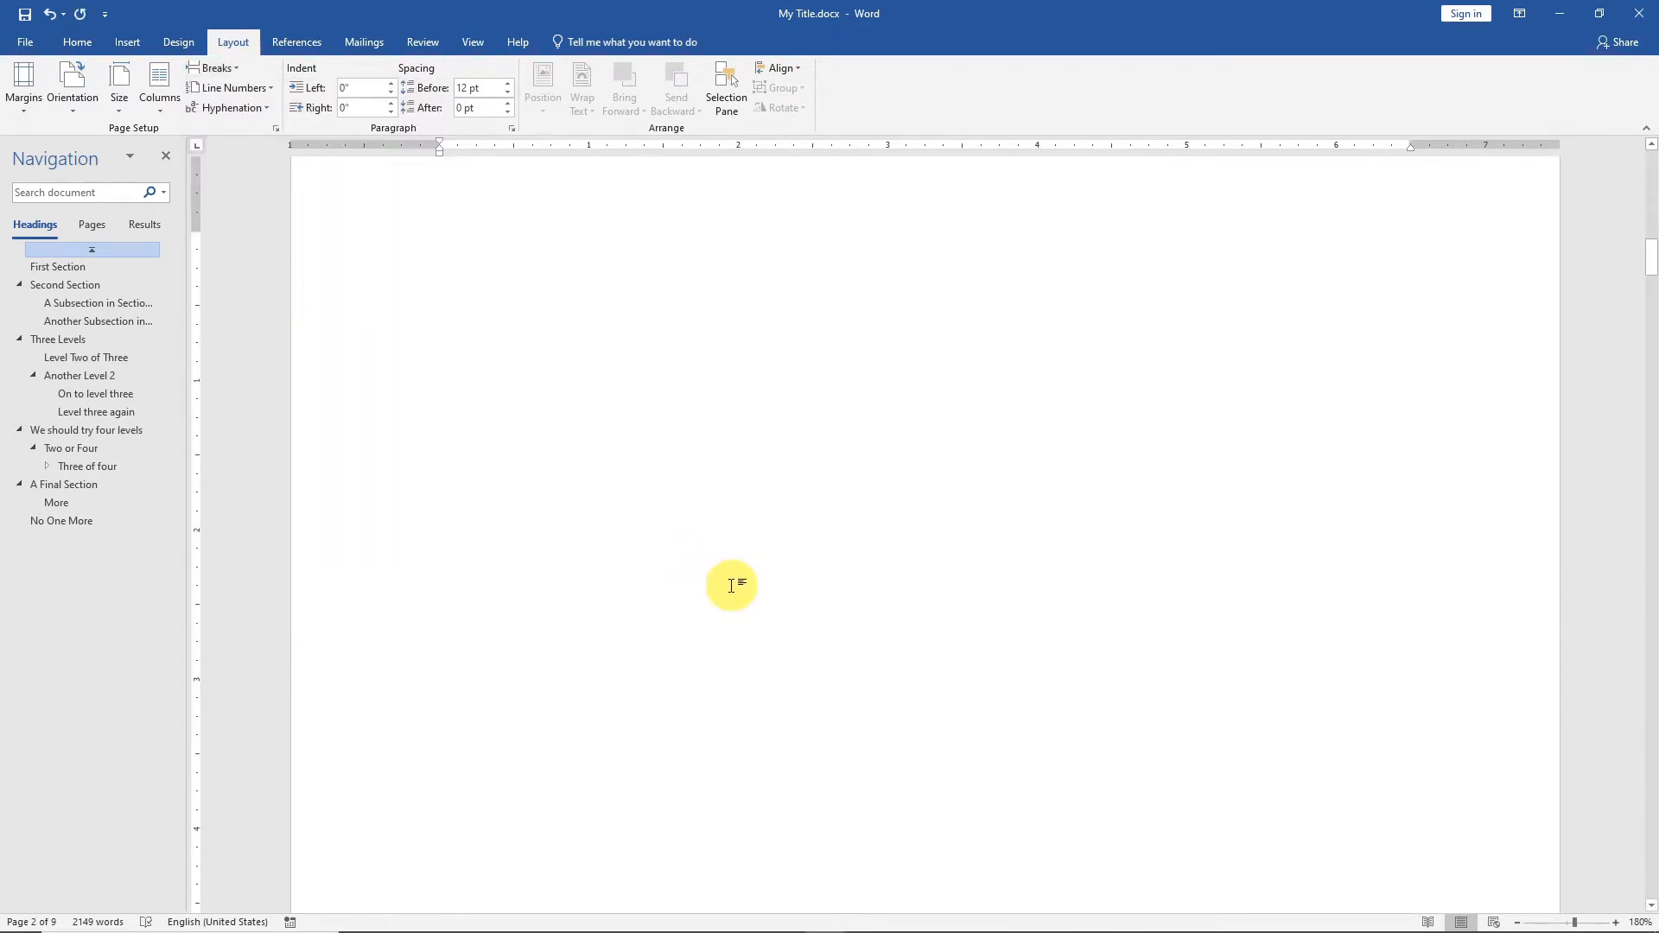
pyautogui.scroll(4, 830, 613)
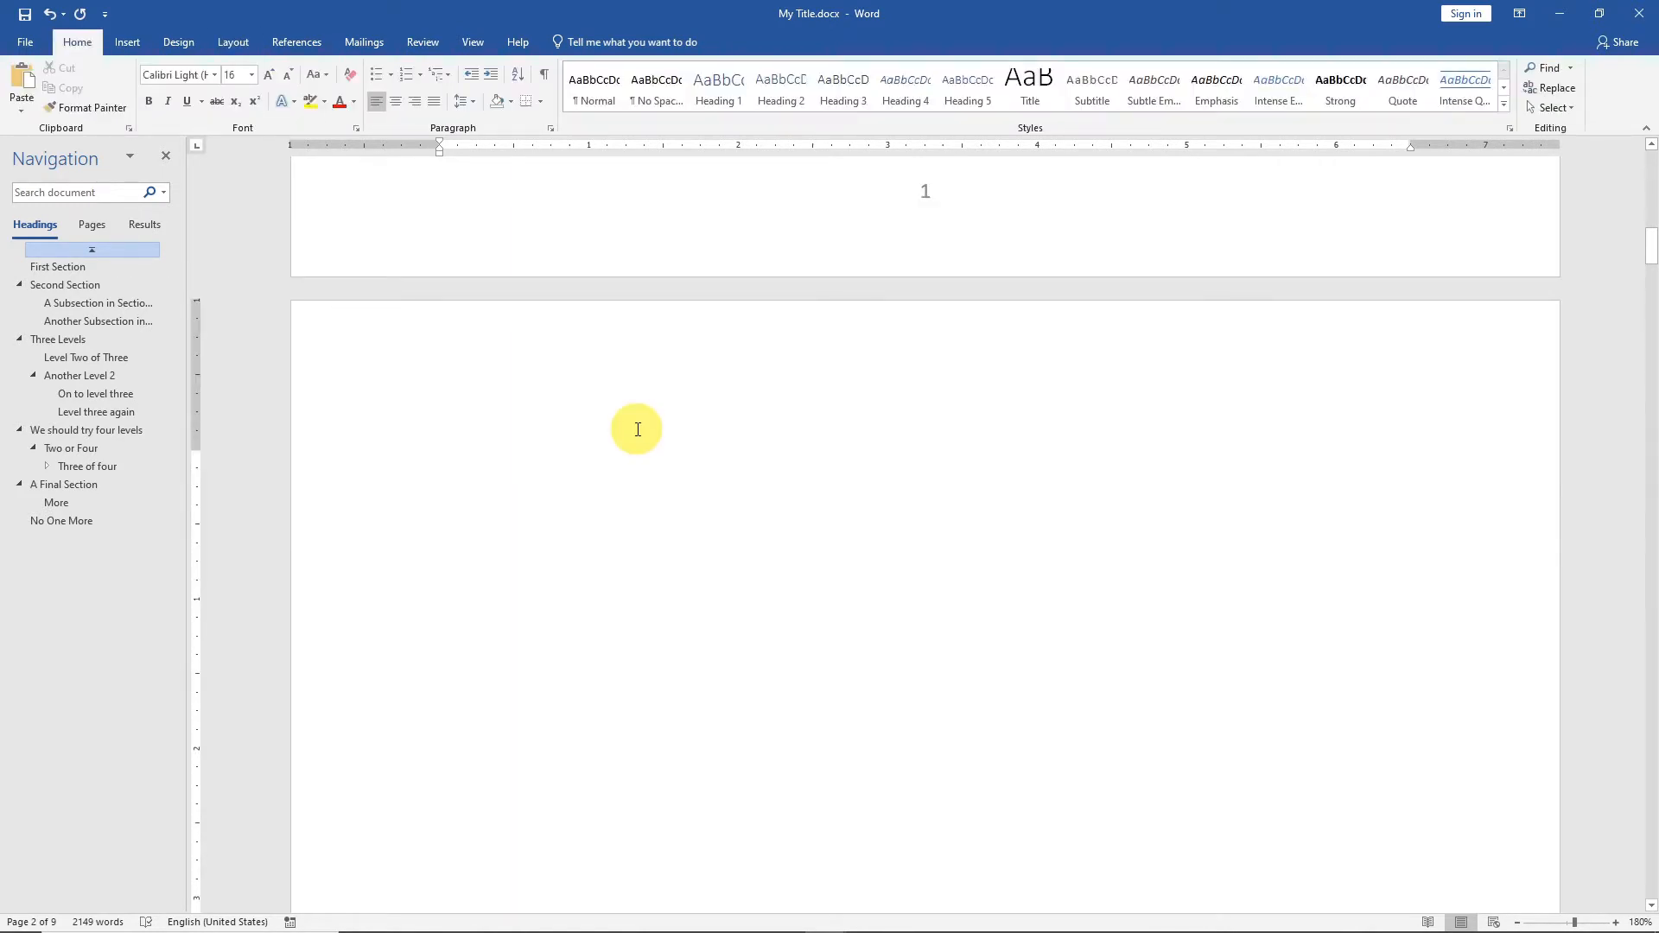
pyautogui.click(277, 42)
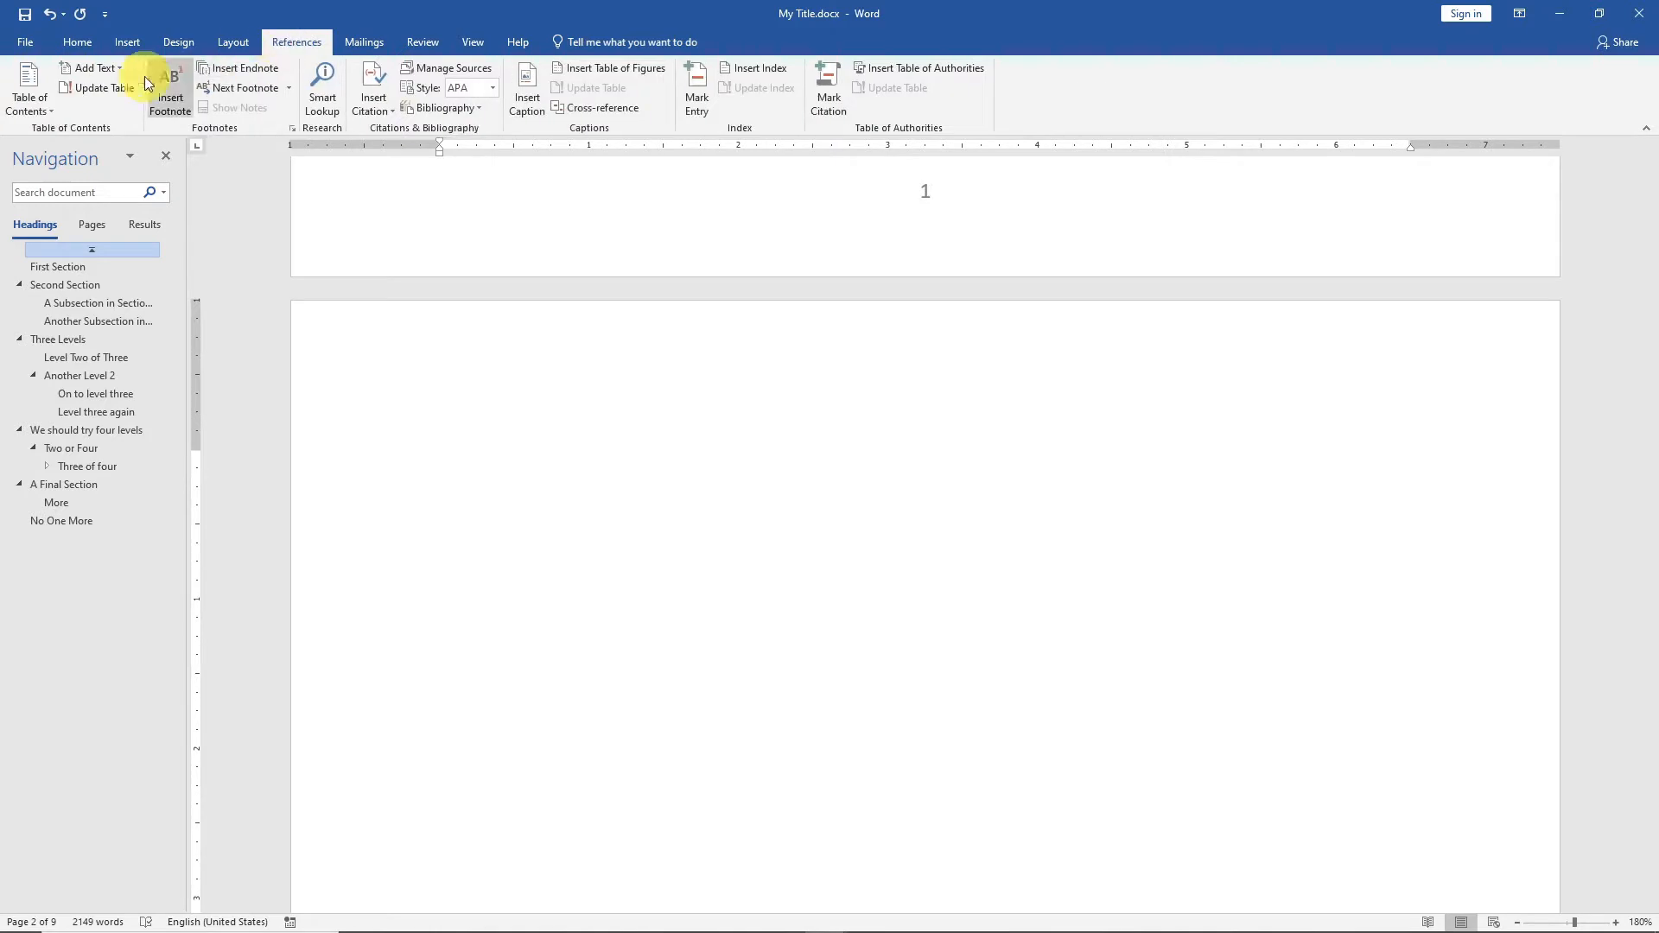
pyautogui.click(34, 98)
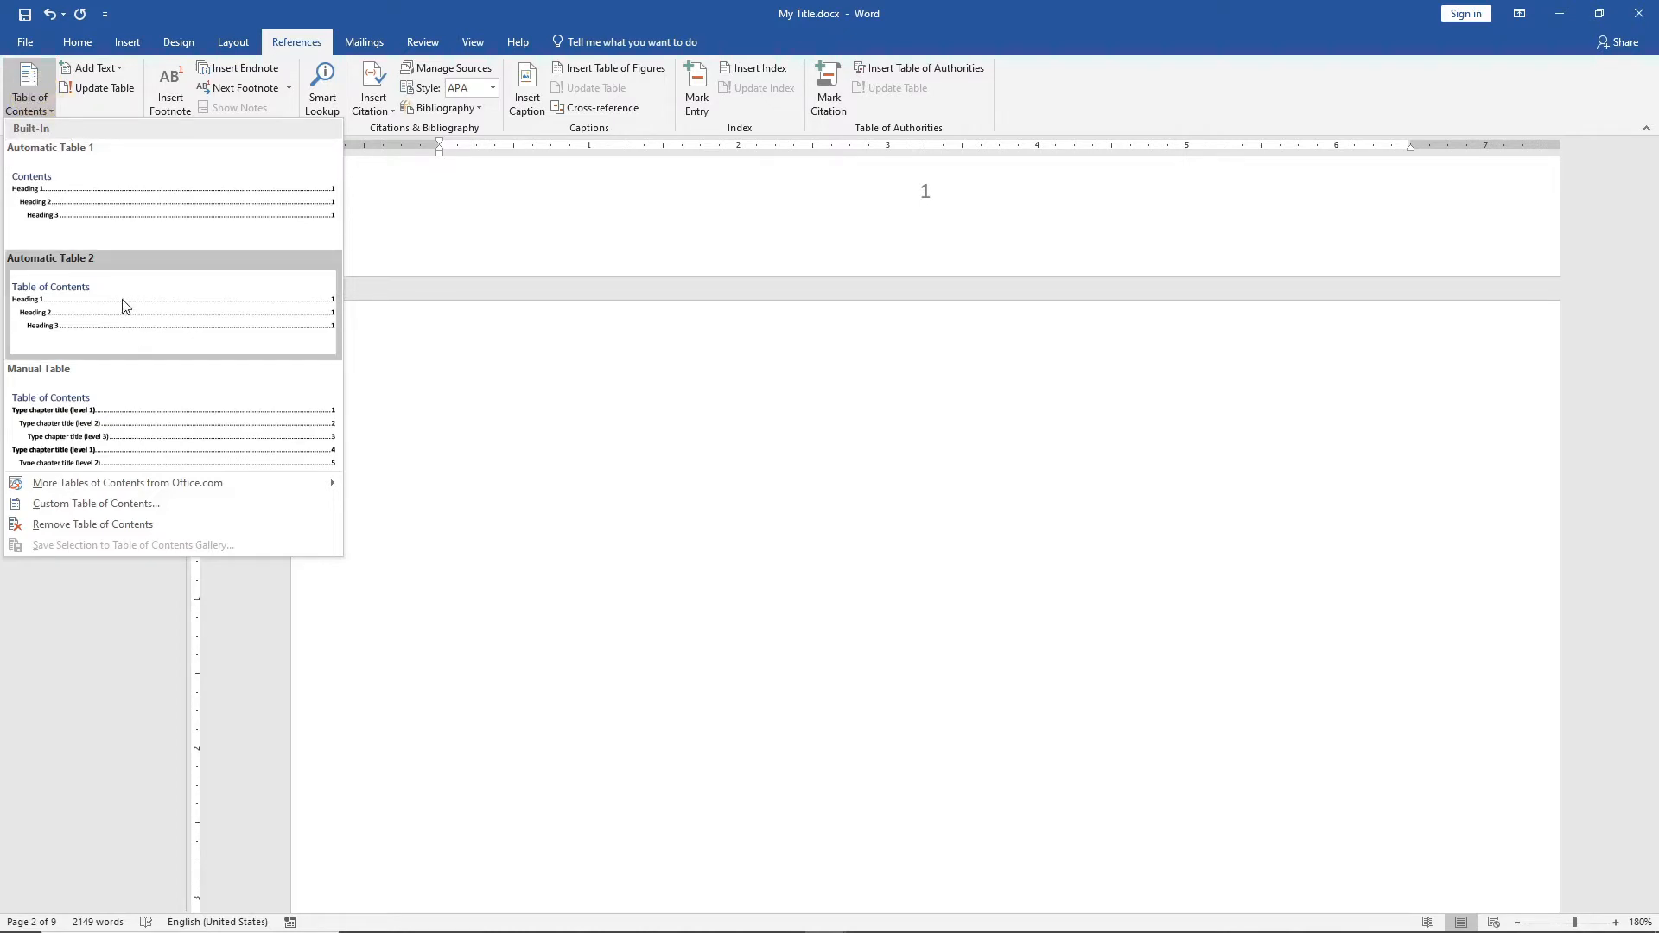
pyautogui.click(102, 307)
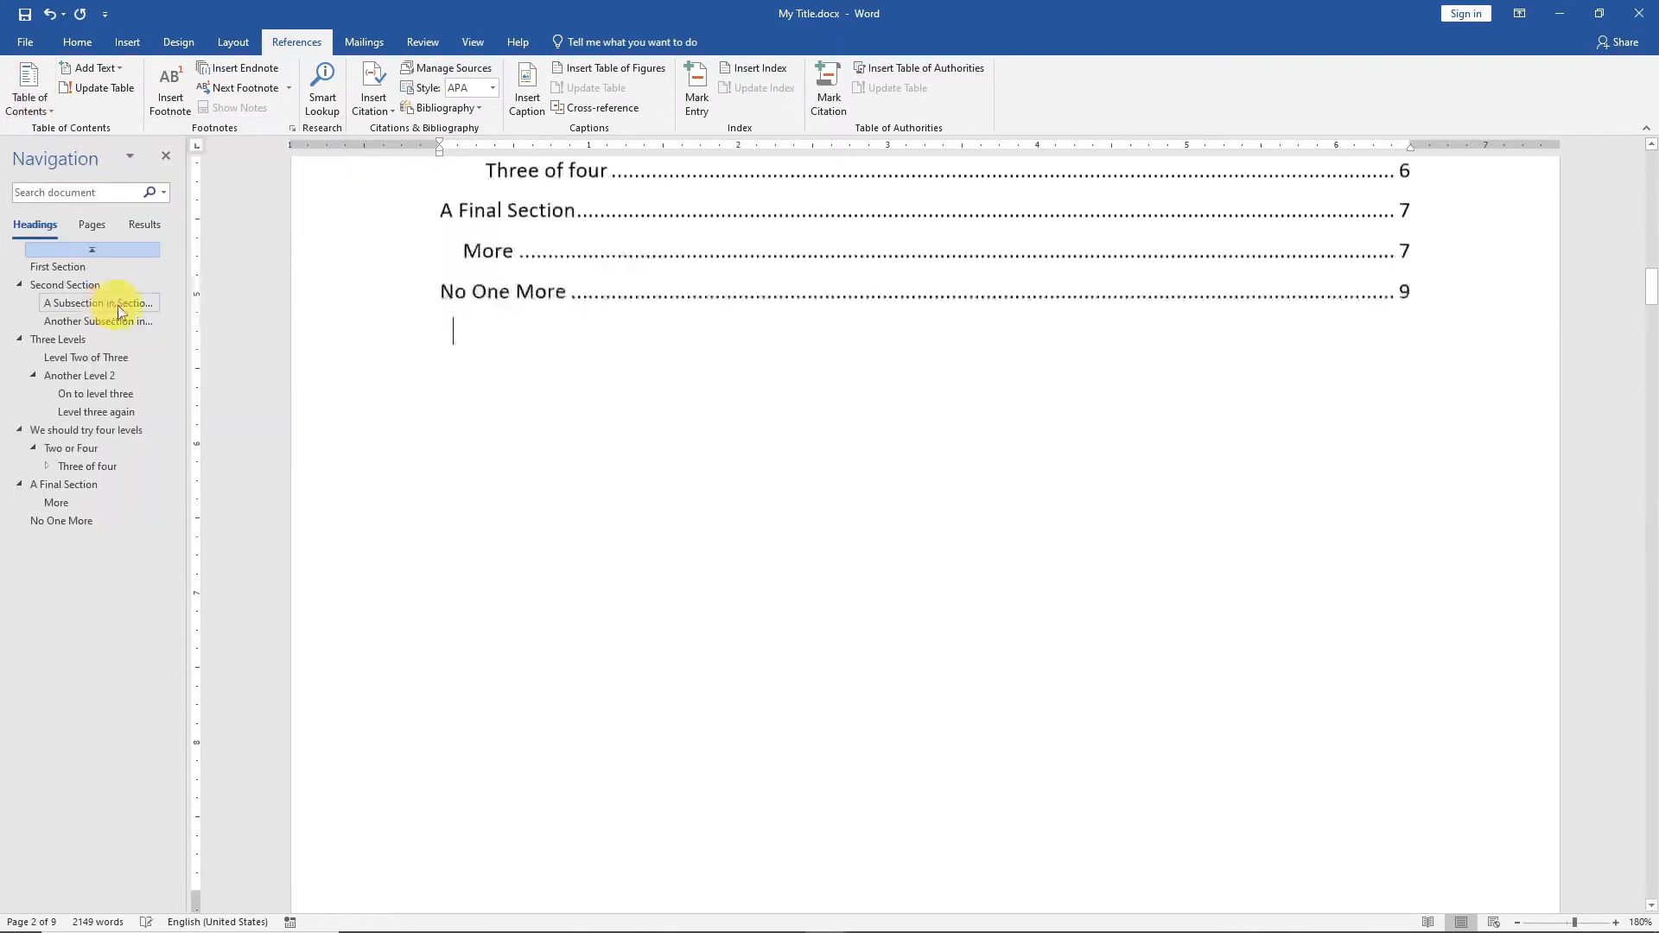
pyautogui.scroll(7, 939, 597)
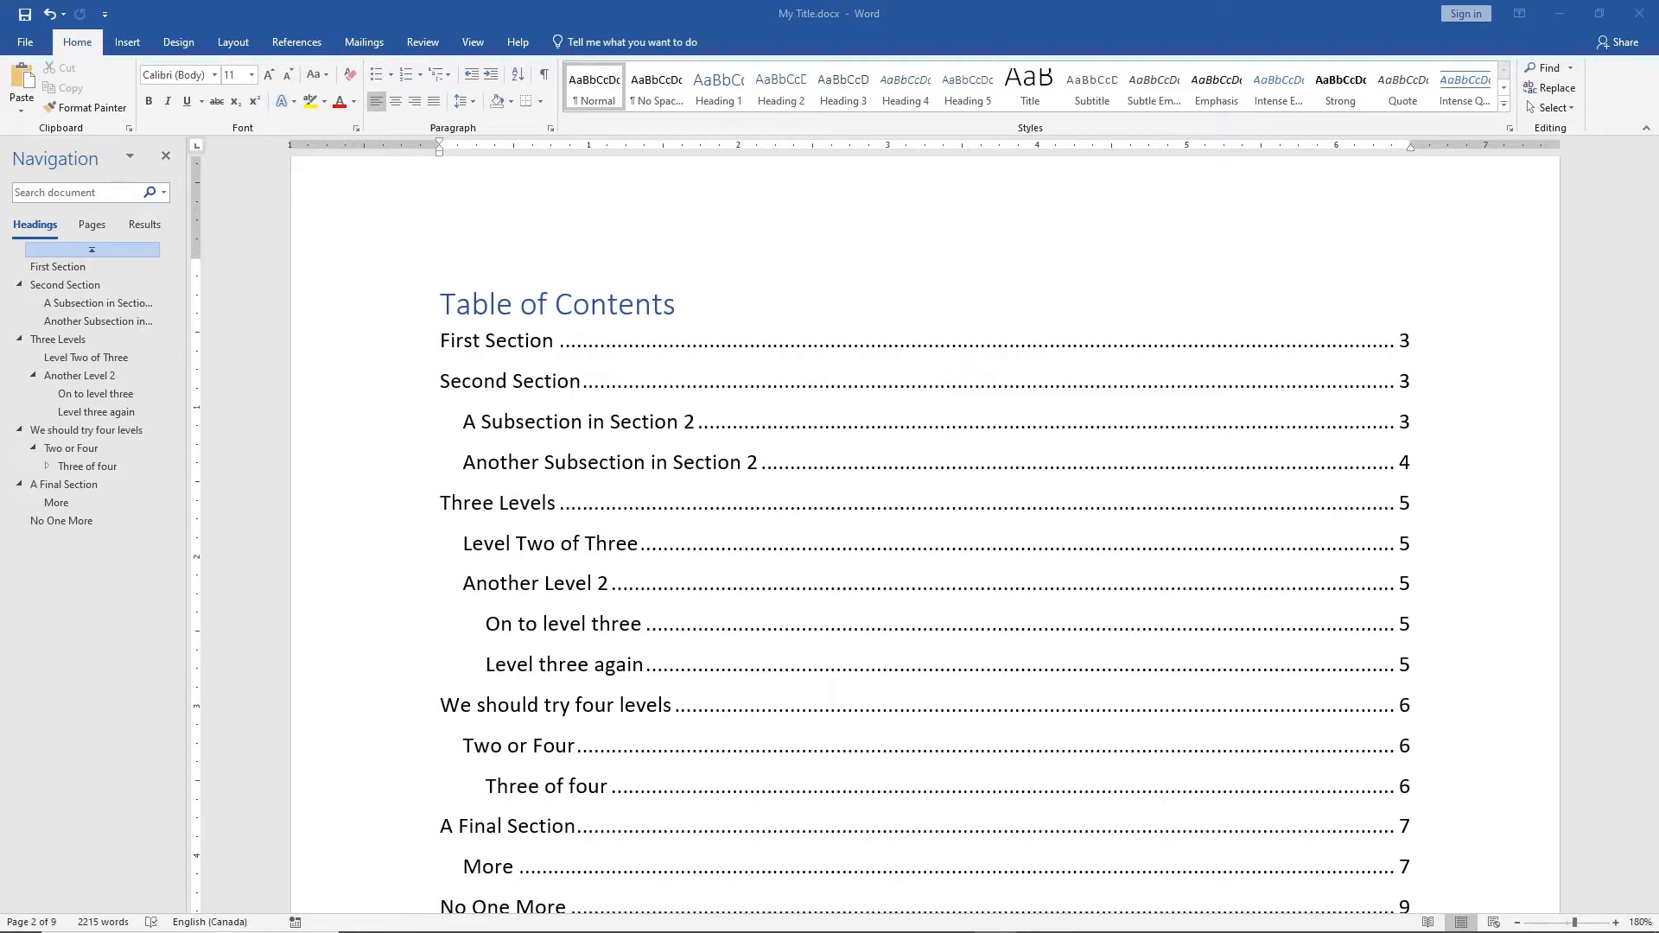
# Insert a Next Page section break at the end of the First Section's last paragraph, before the Second Section heading.
pyautogui.scroll(-15, 1286, 564)
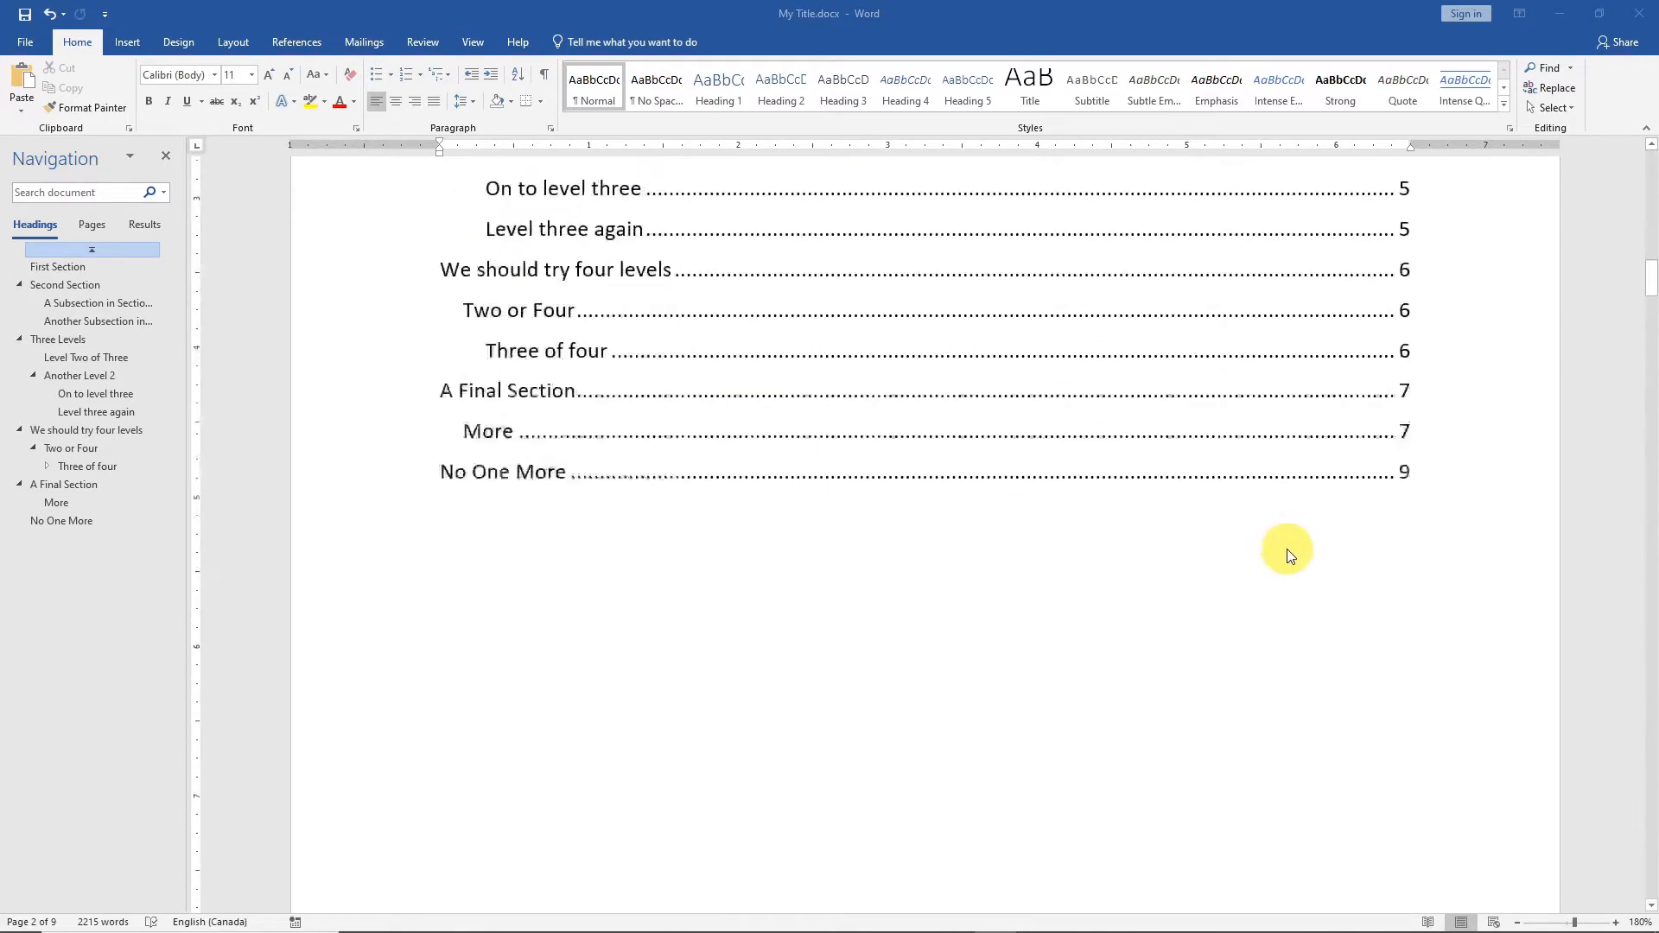
pyautogui.scroll(-5, 1094, 644)
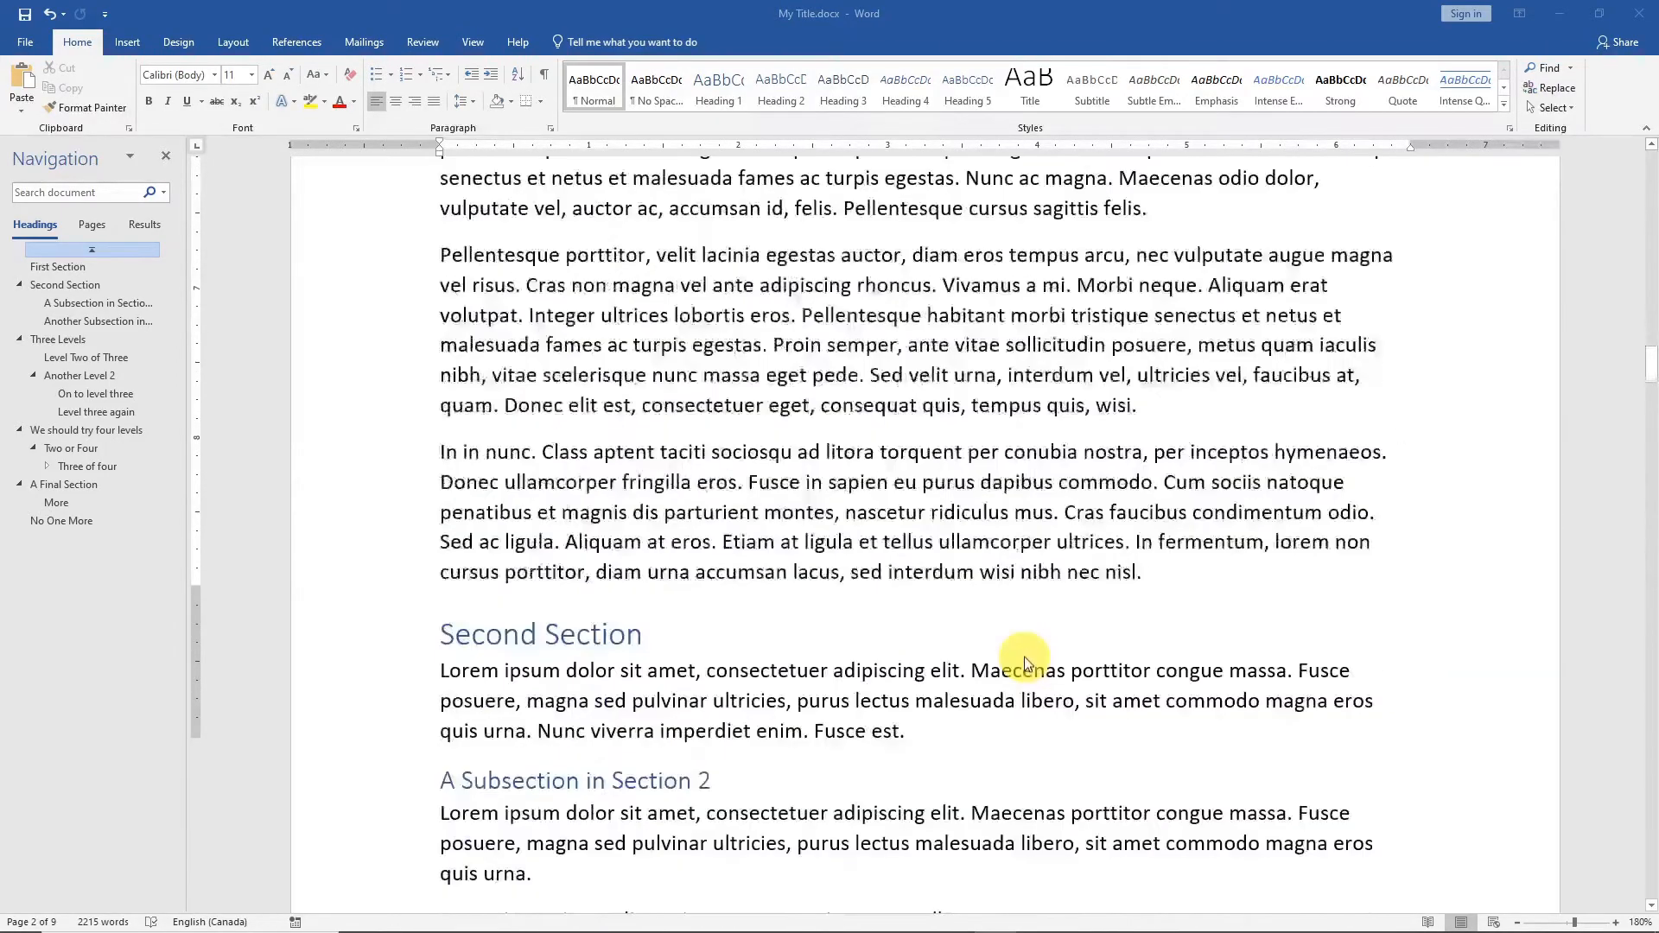
pyautogui.click(1192, 574)
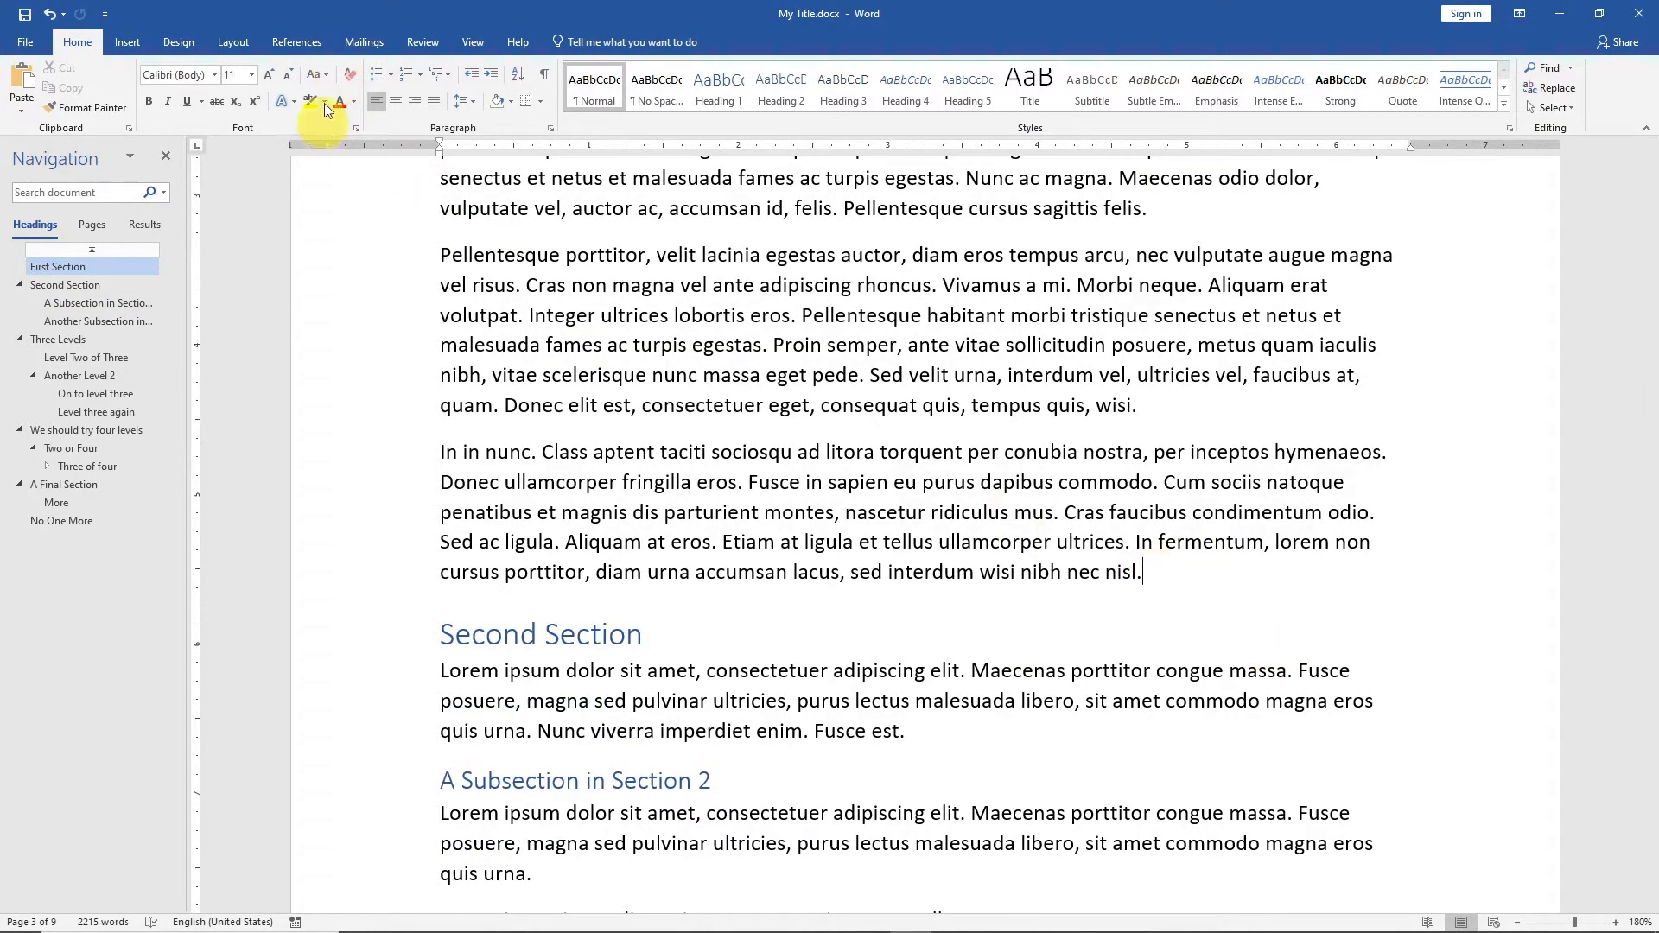
pyautogui.click(228, 41)
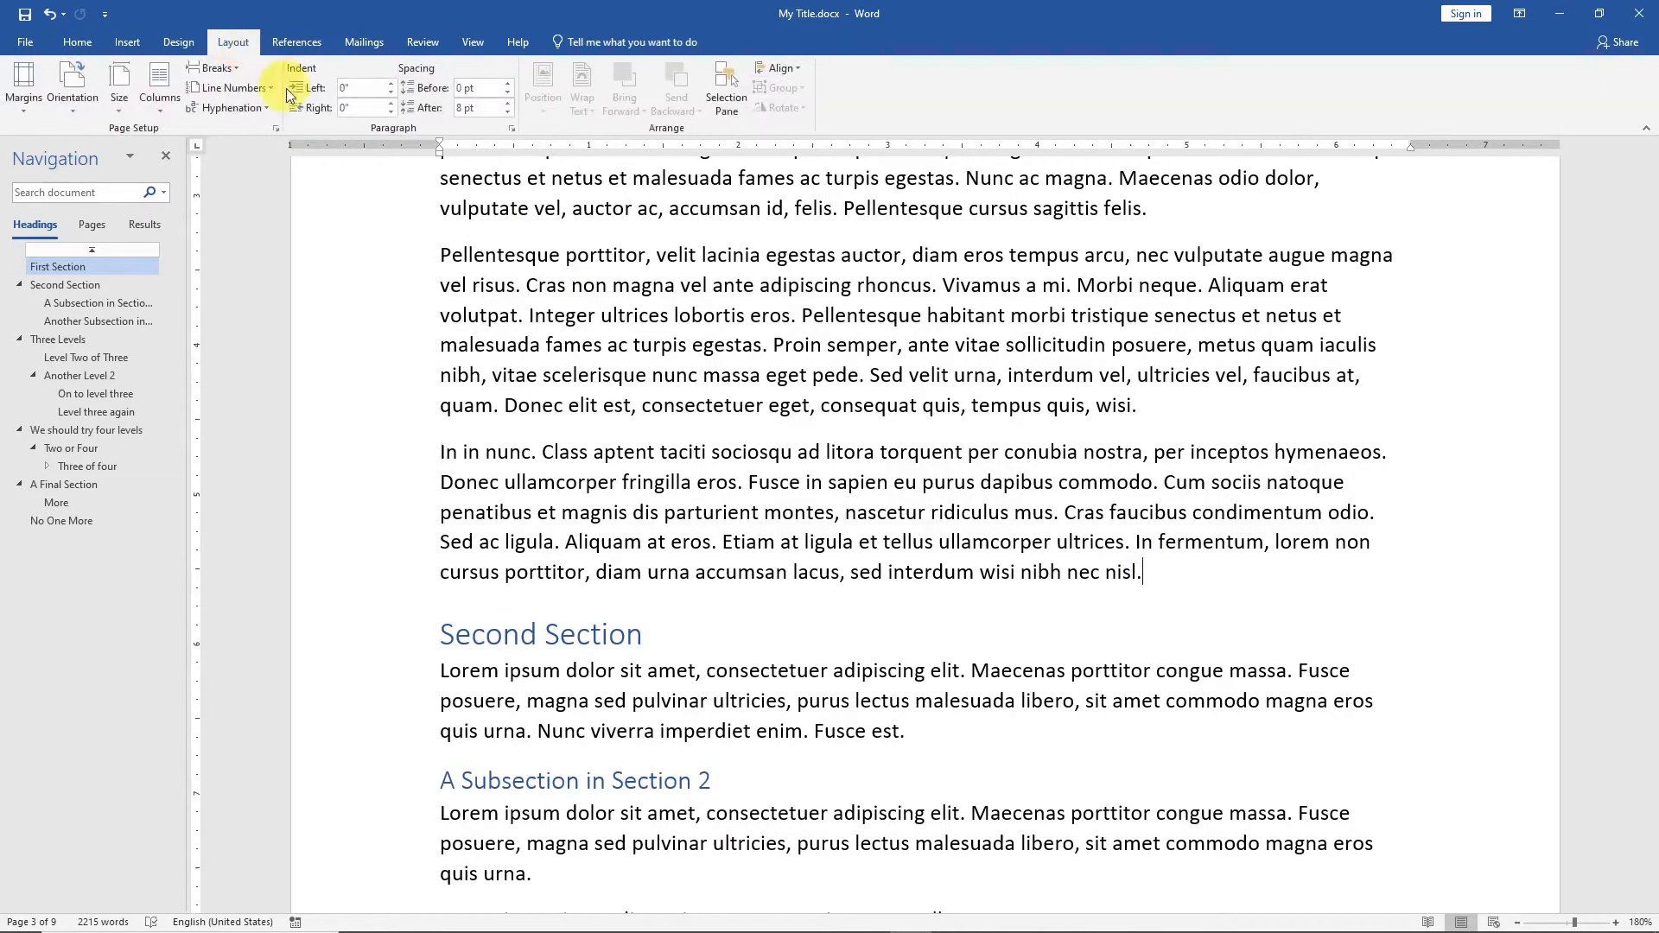
pyautogui.click(212, 68)
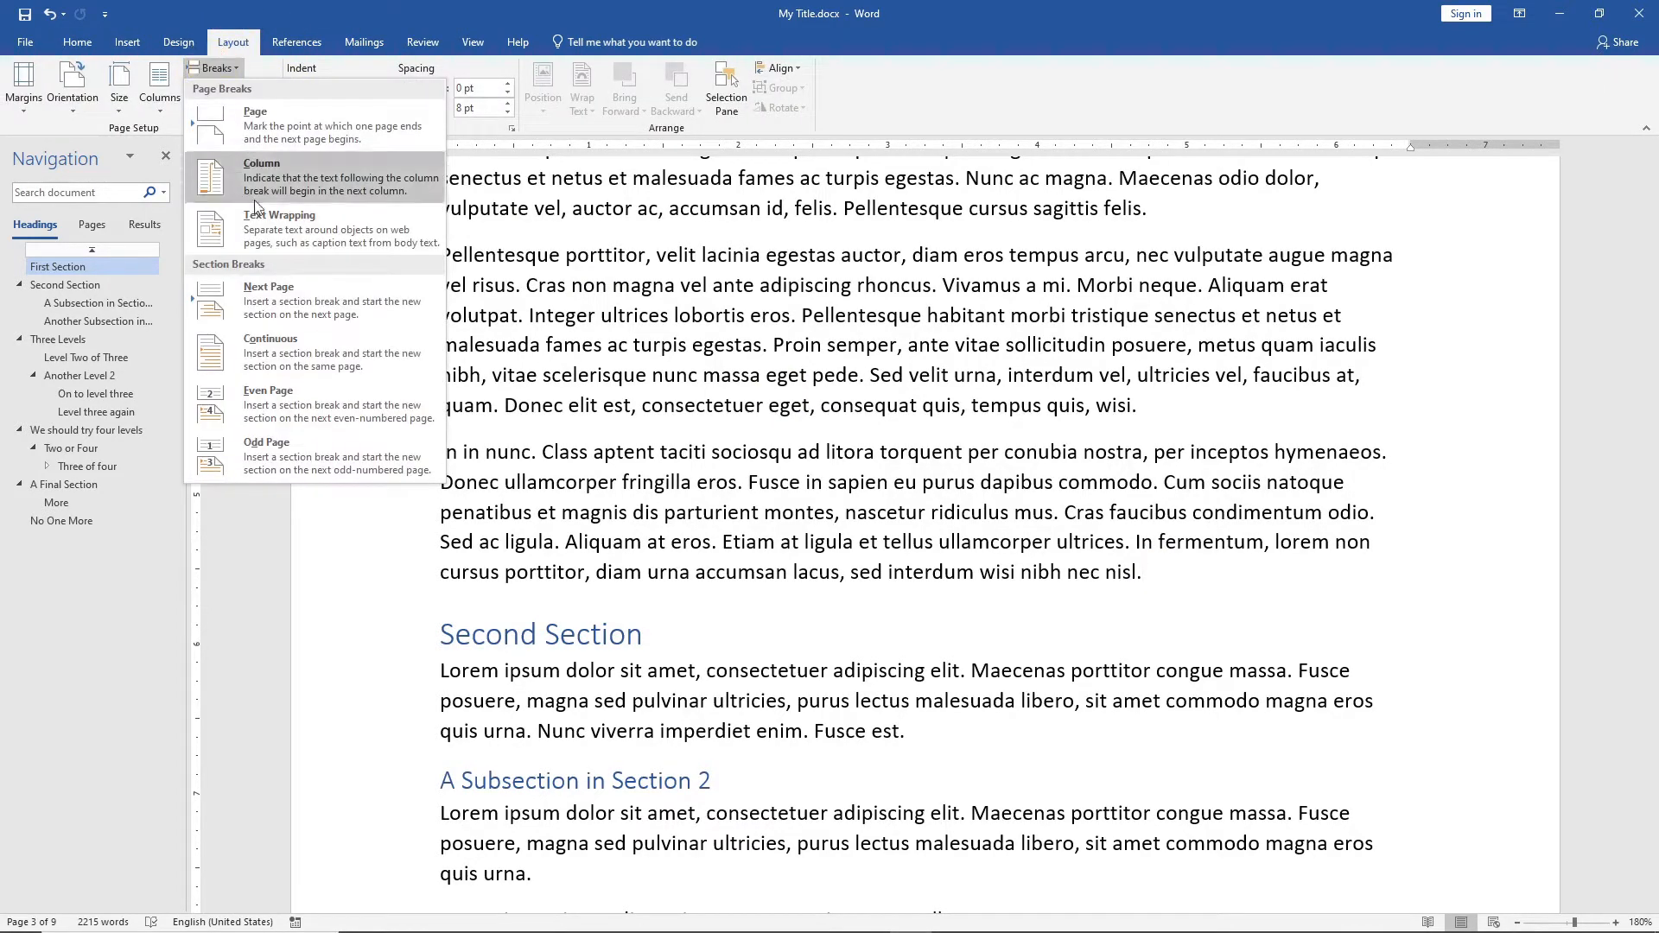
pyautogui.click(262, 308)
# Add a Heading 2 reading "Something more for section 2" directly below the last paragraph of "Another Subsection in Section 2".
pyautogui.scroll(-10, 982, 574)
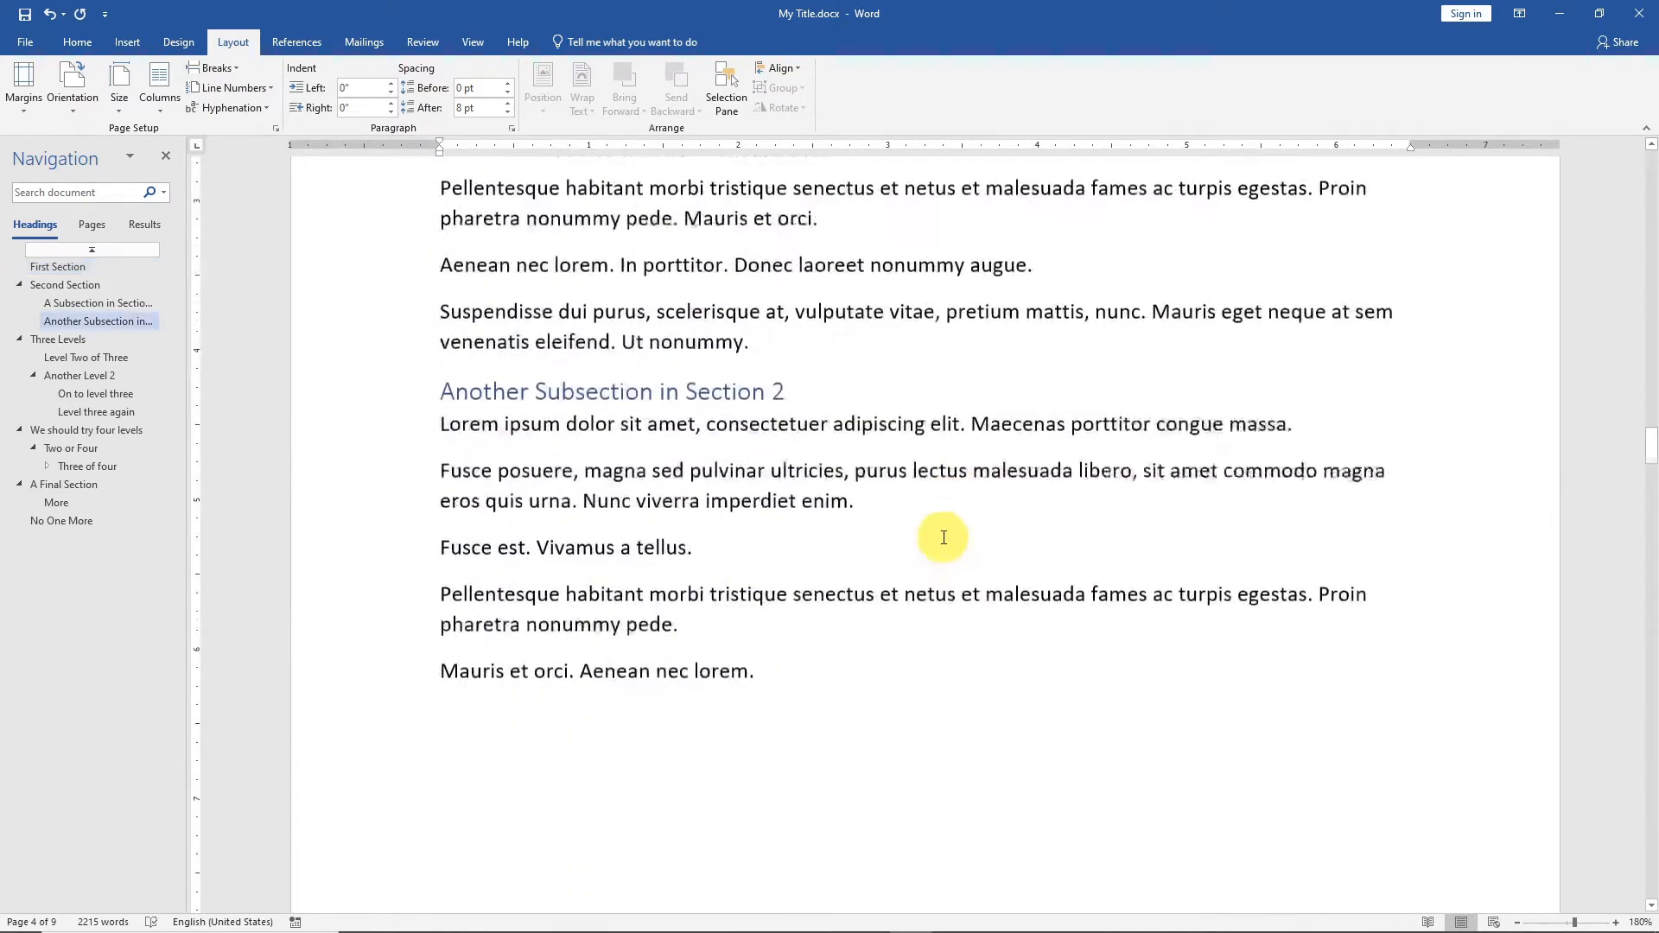
pyautogui.click(784, 647)
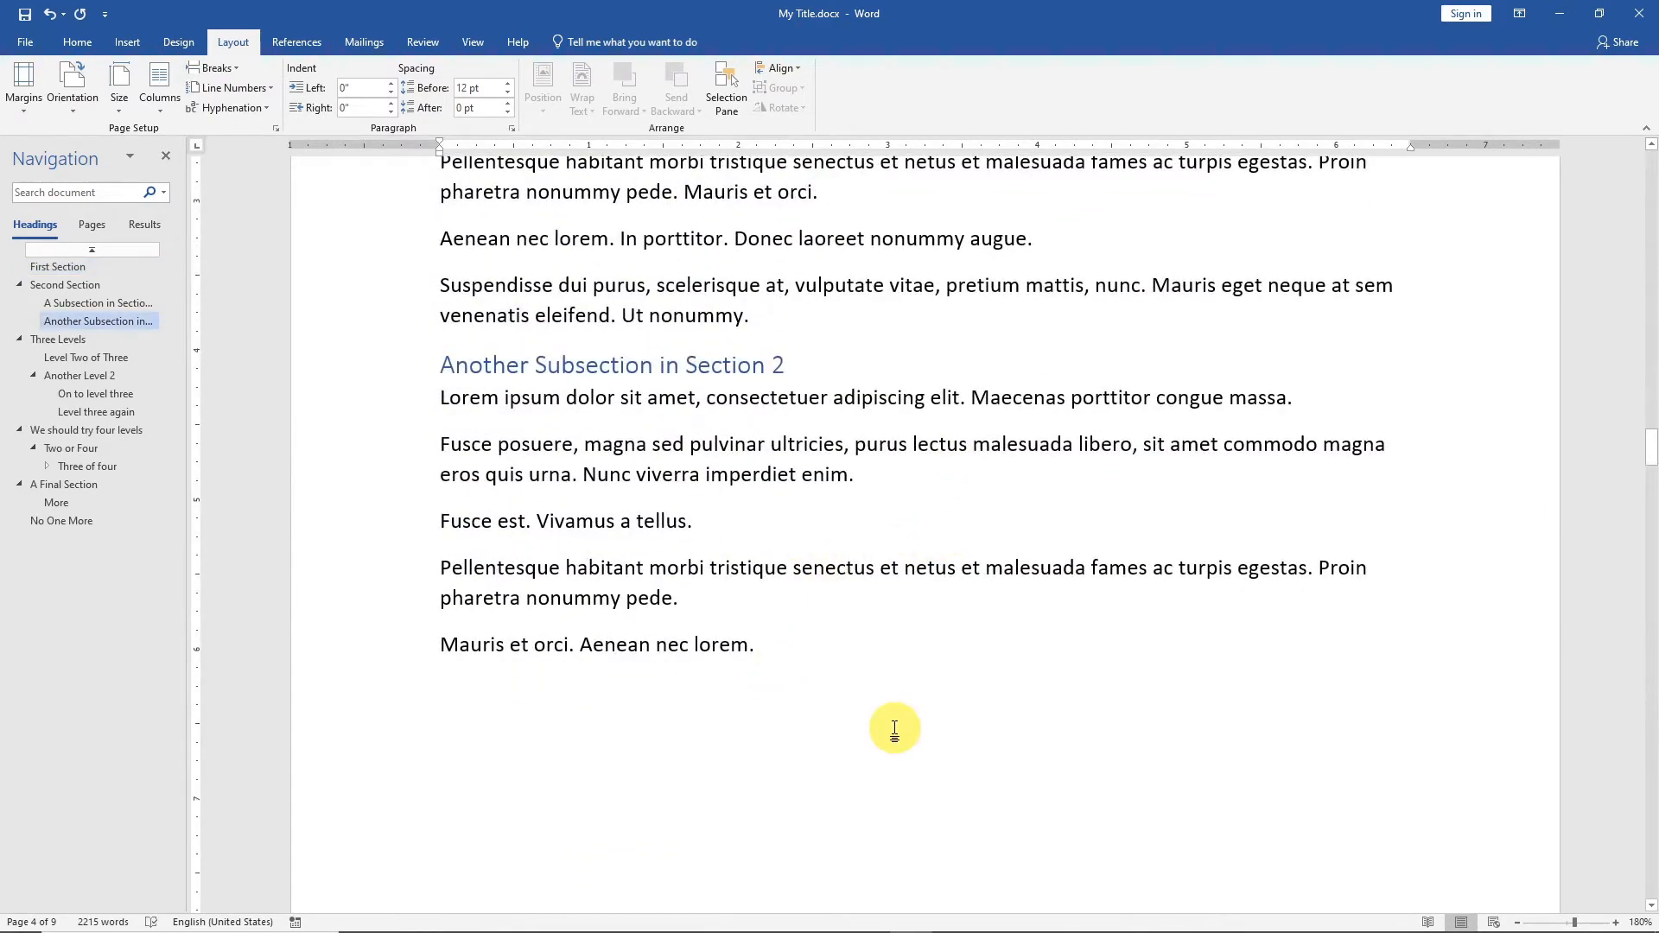
pyautogui.press('Return')
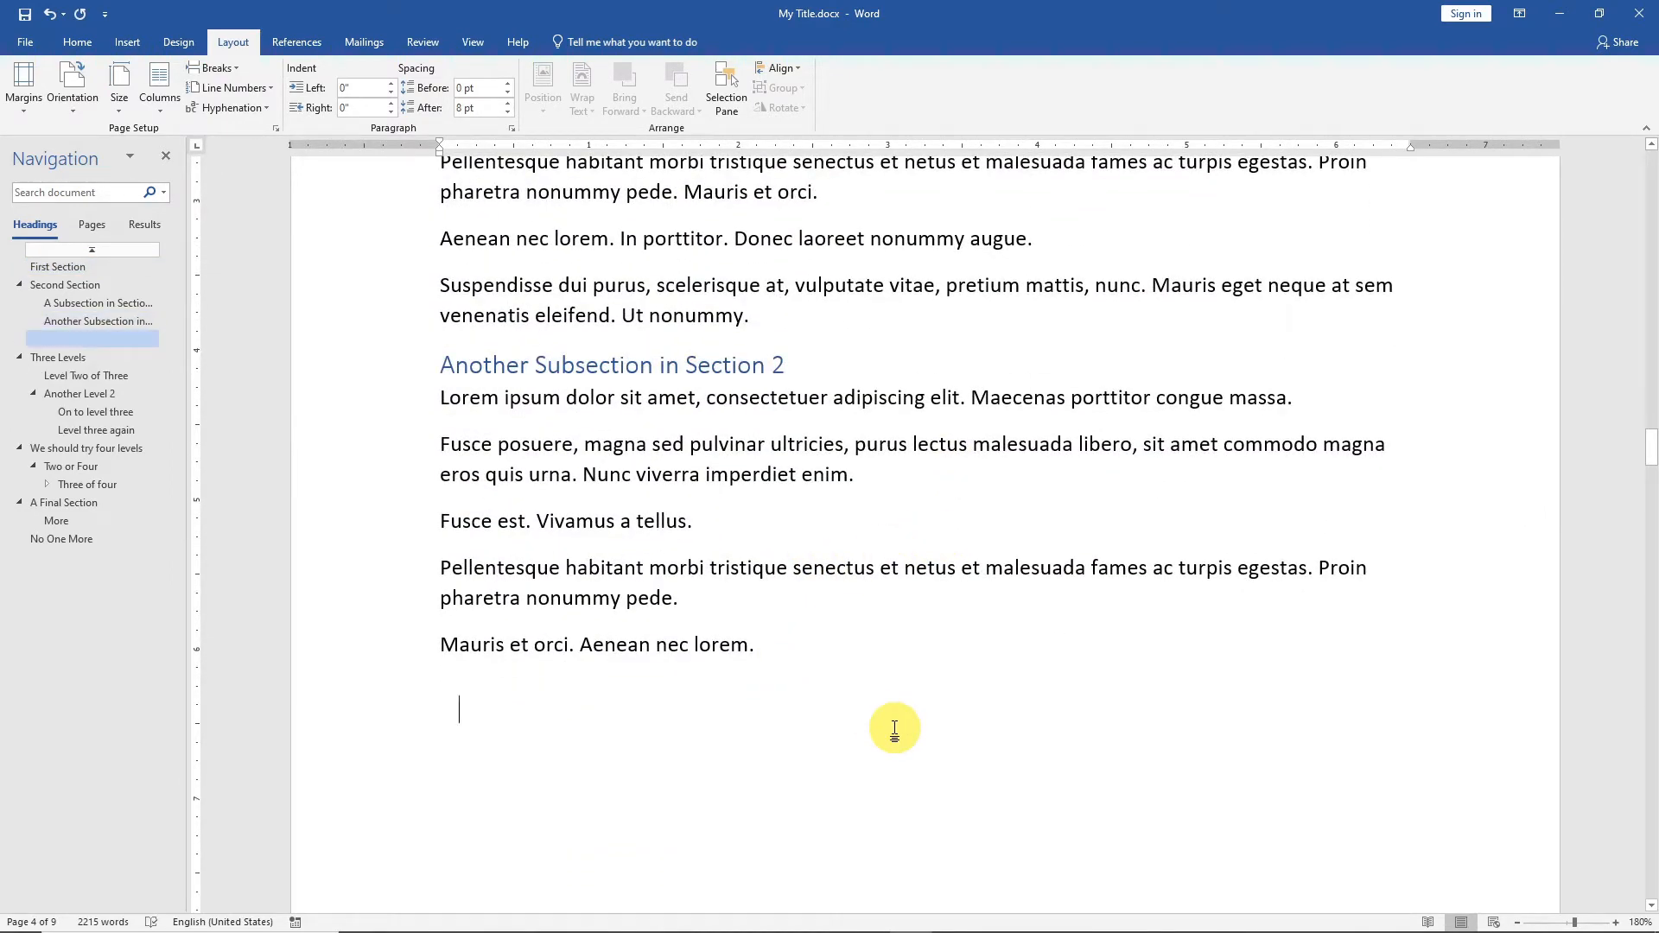
pyautogui.click(79, 43)
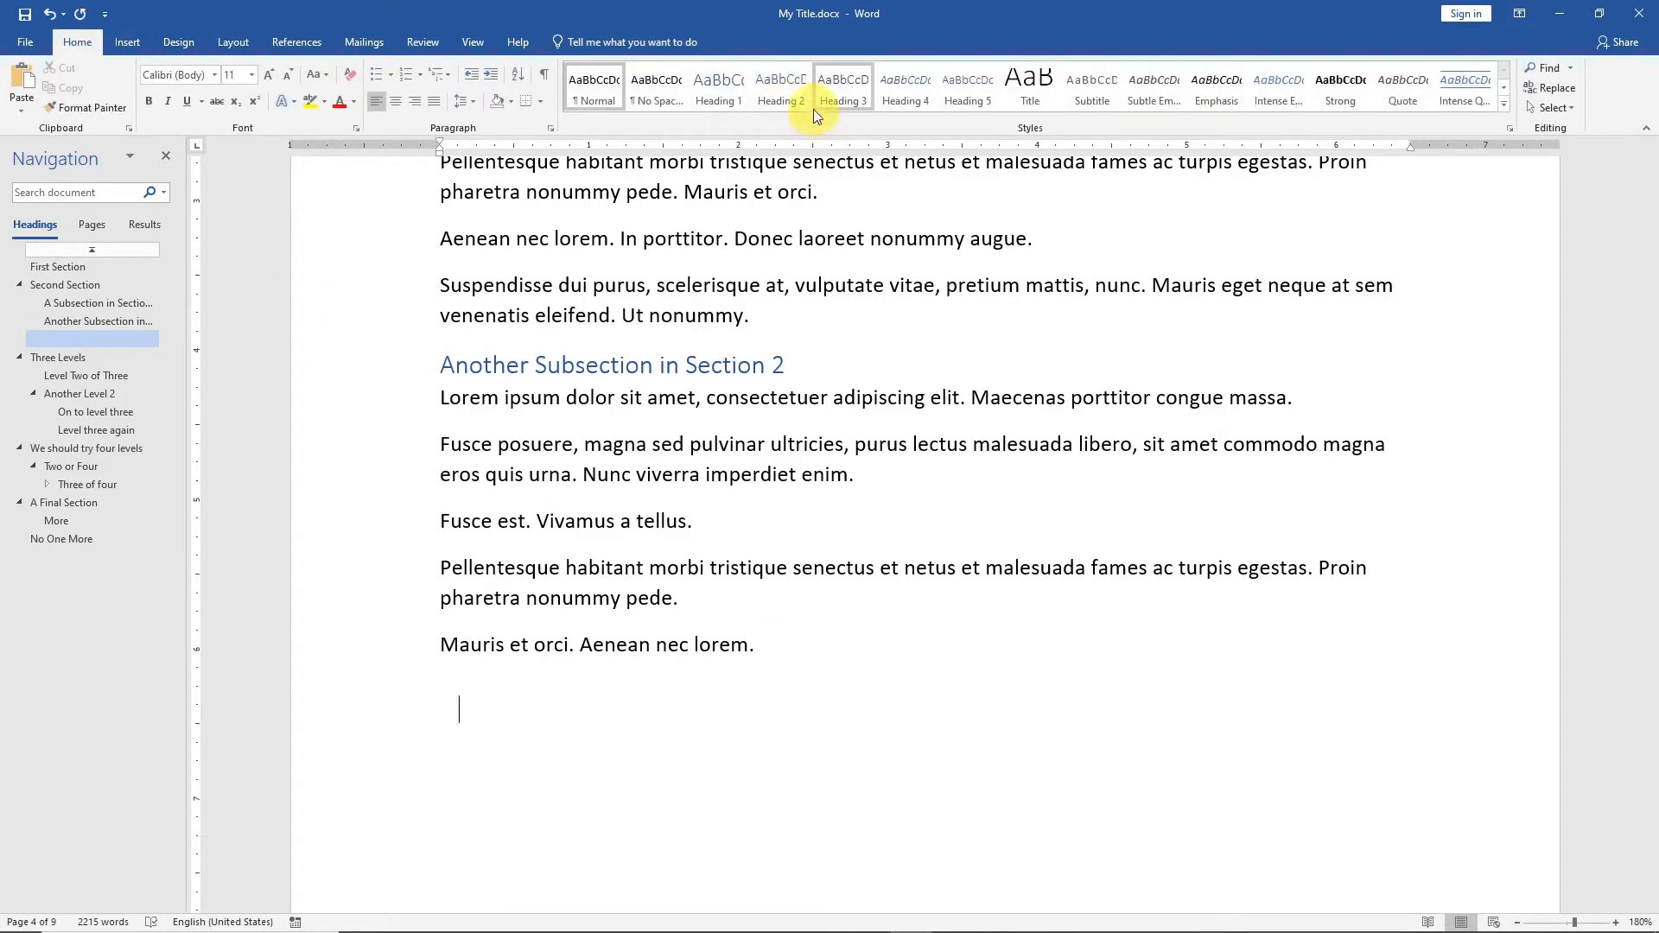
pyautogui.click(782, 84)
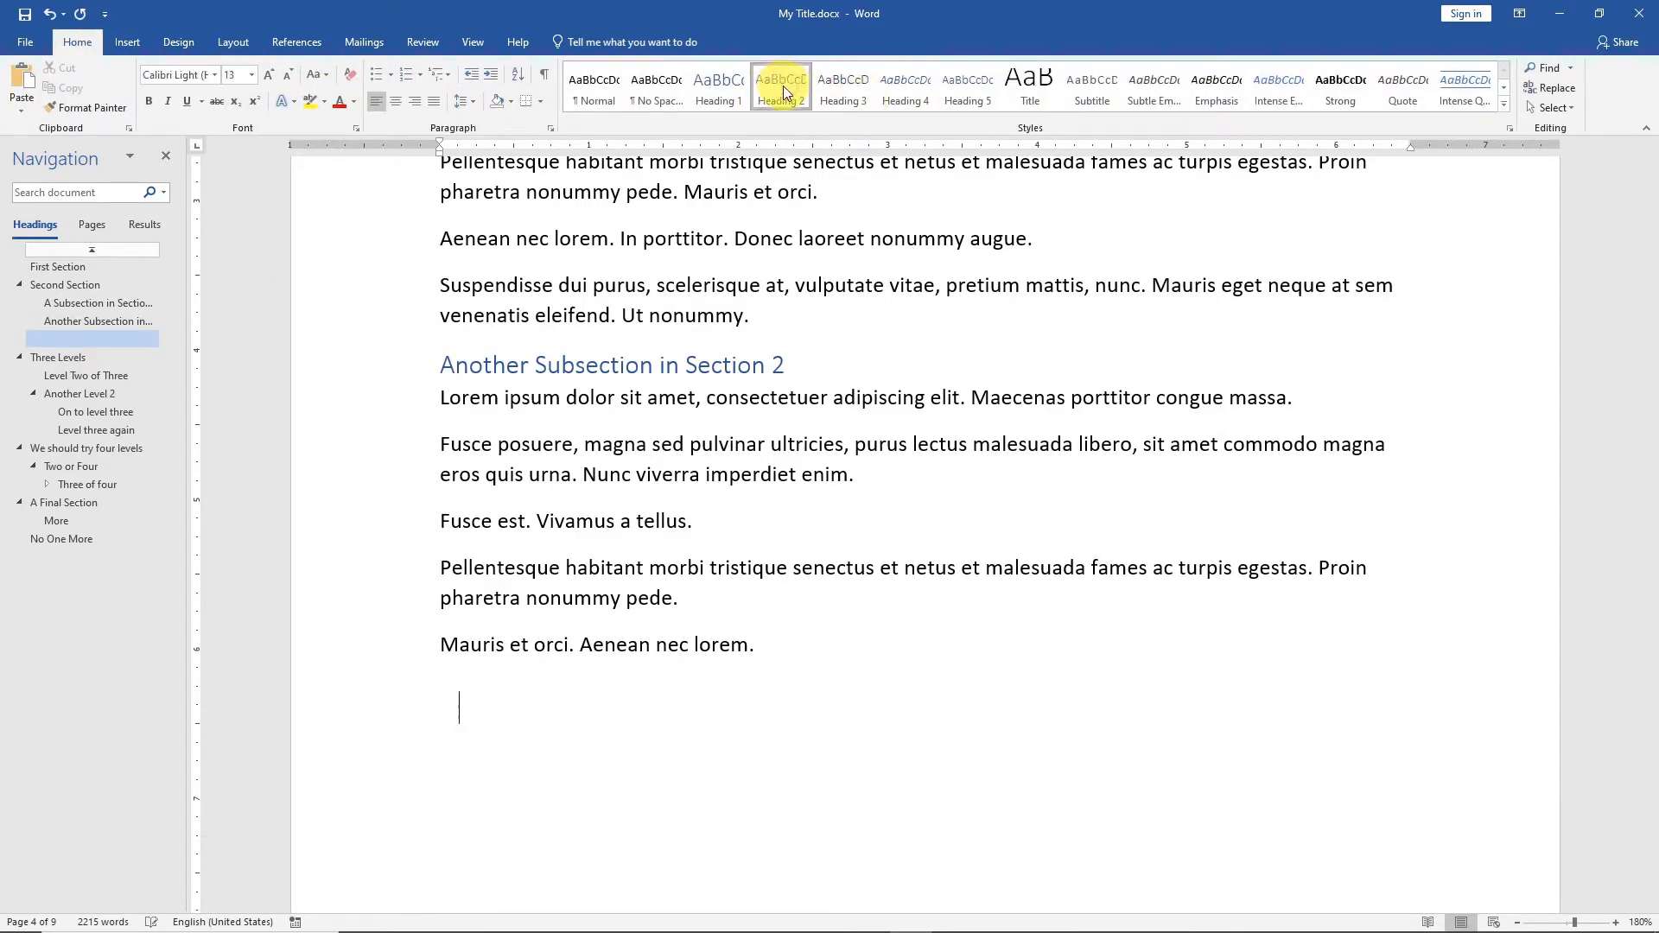
pyautogui.write('Somet')
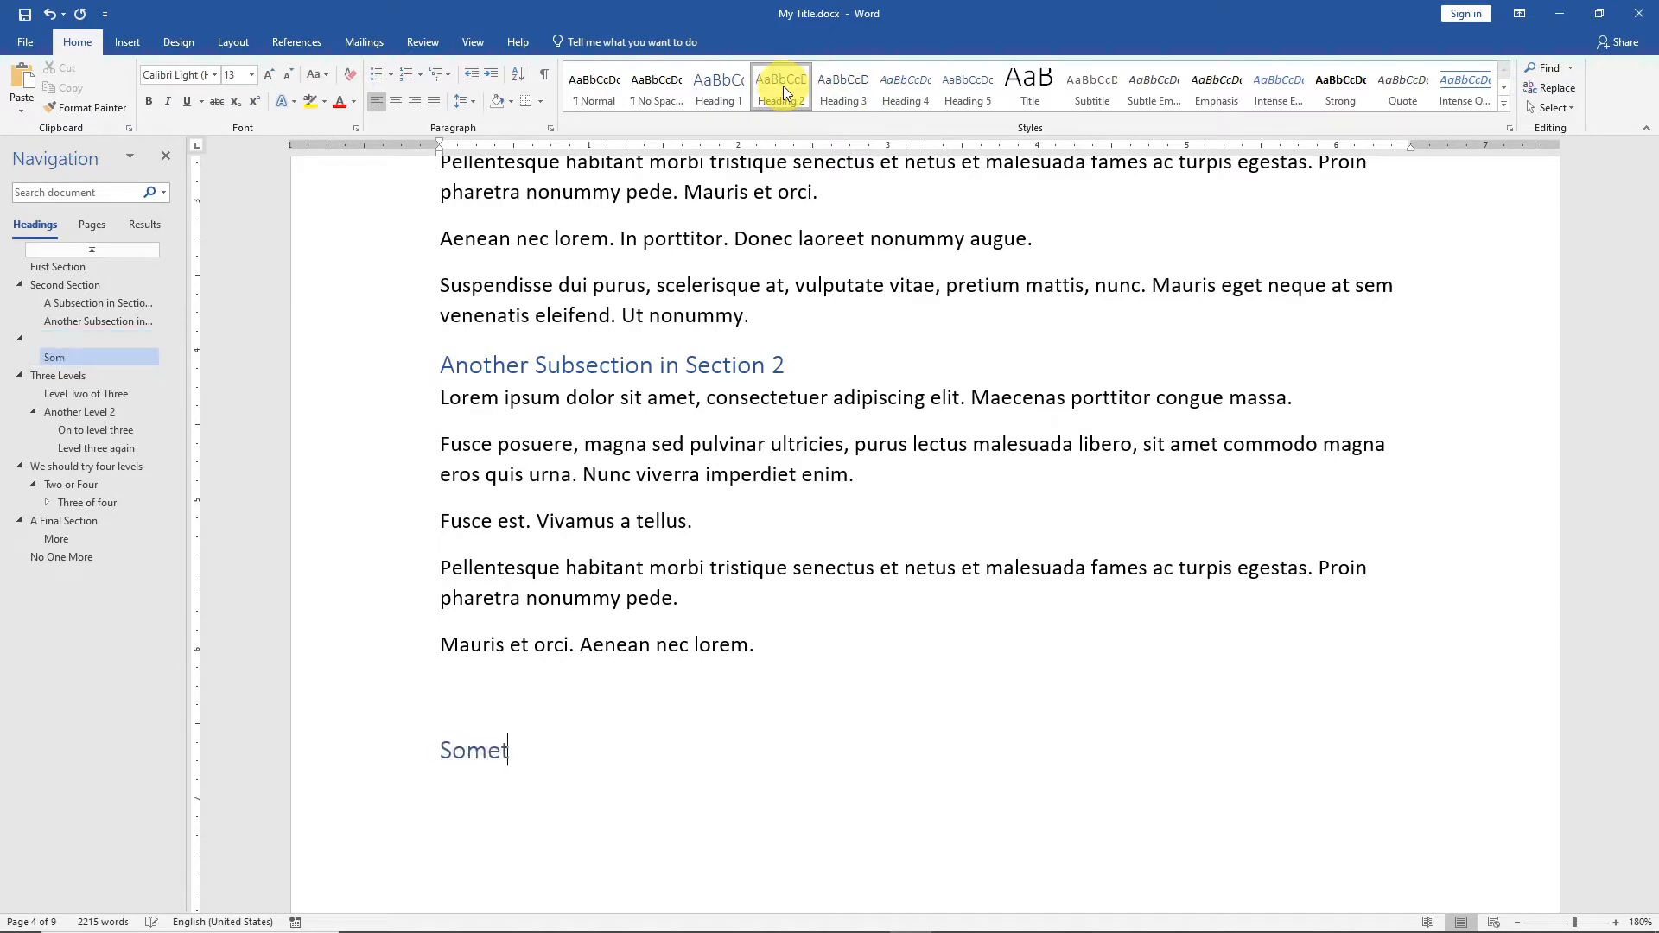
pyautogui.write('hing more for section')
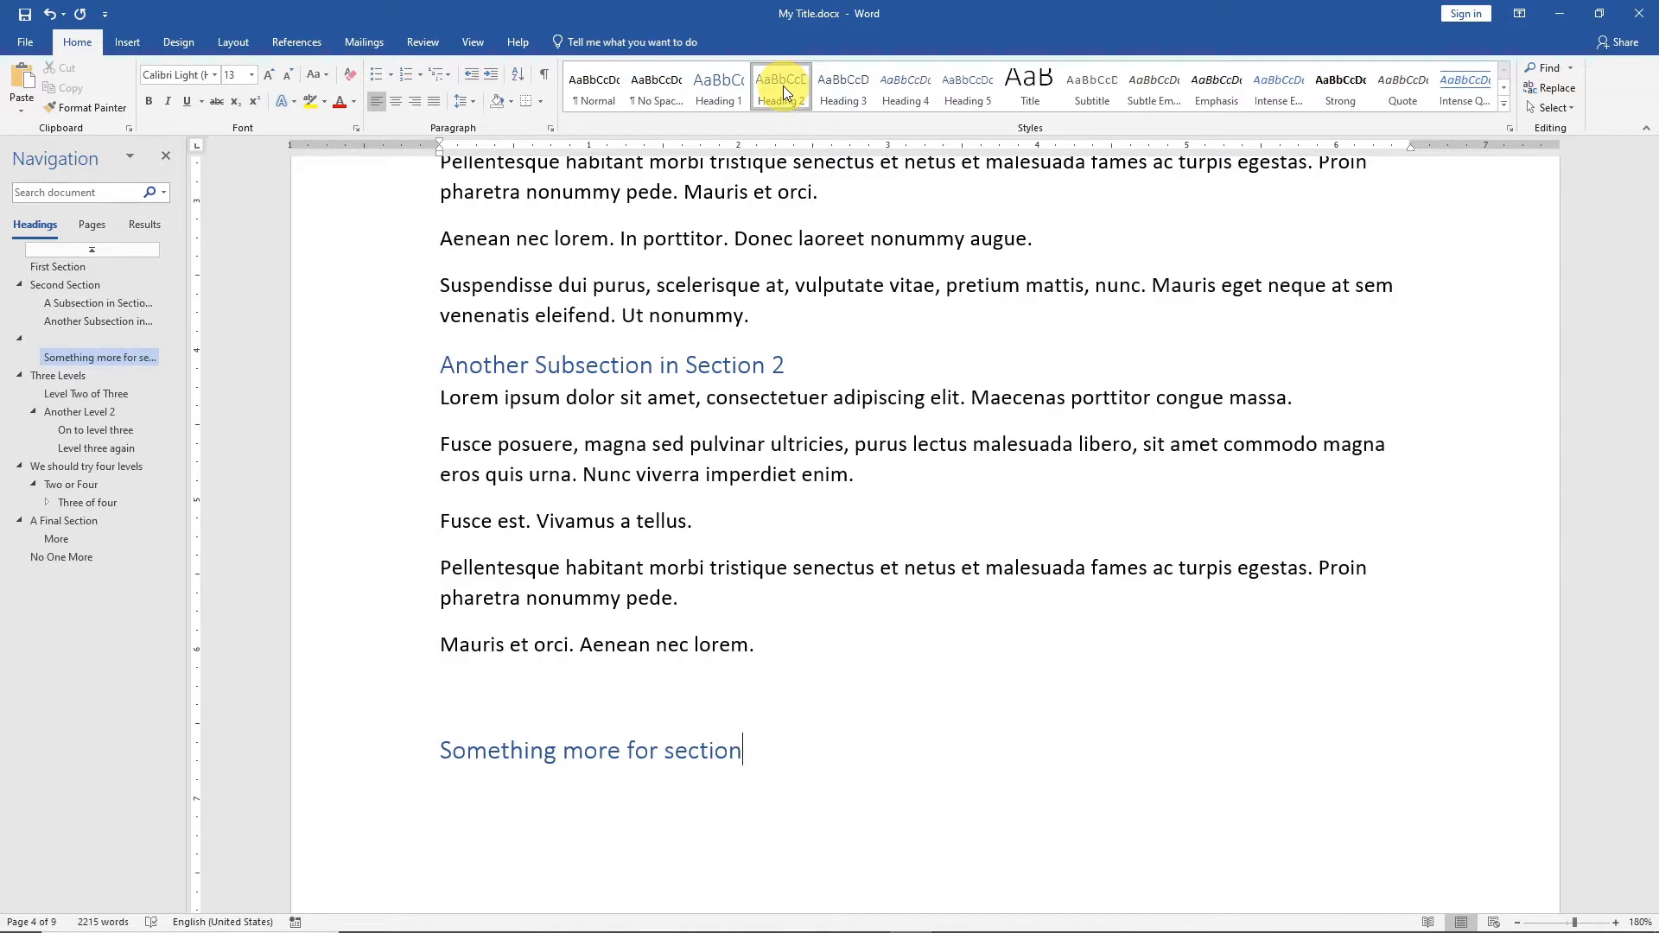
pyautogui.write(' 2')
pyautogui.press('Up')
pyautogui.press('BackSpace')
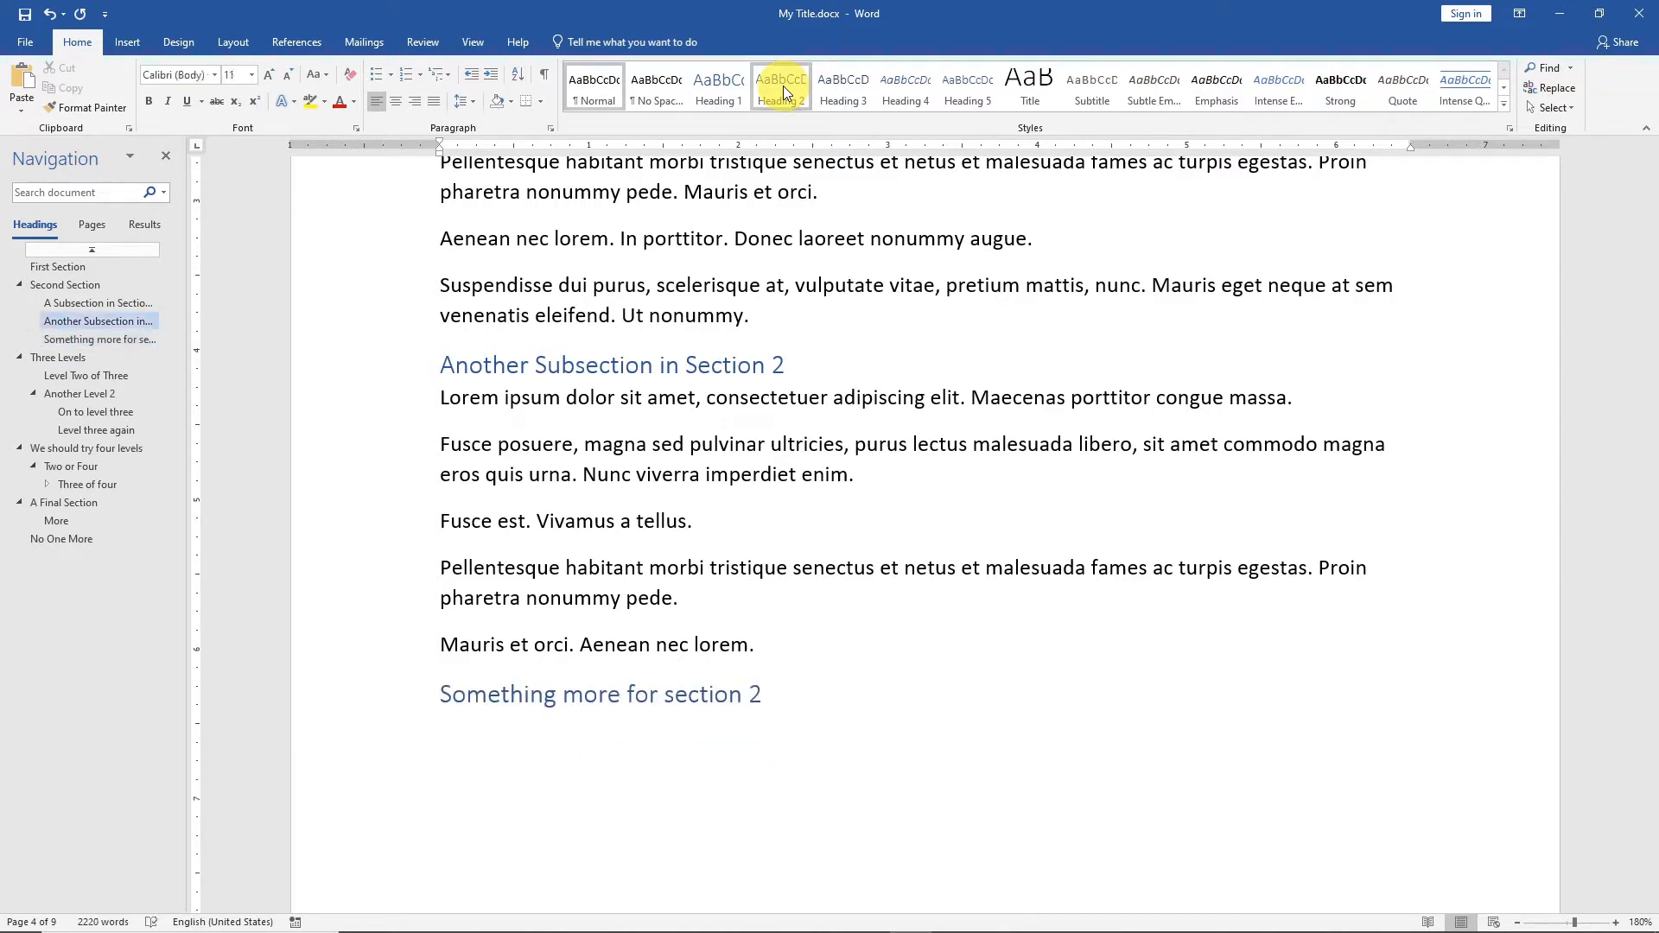
# Generate placeholder text with =lorem(5,4) under the heading "Something more for section 2".
pyautogui.press('End')
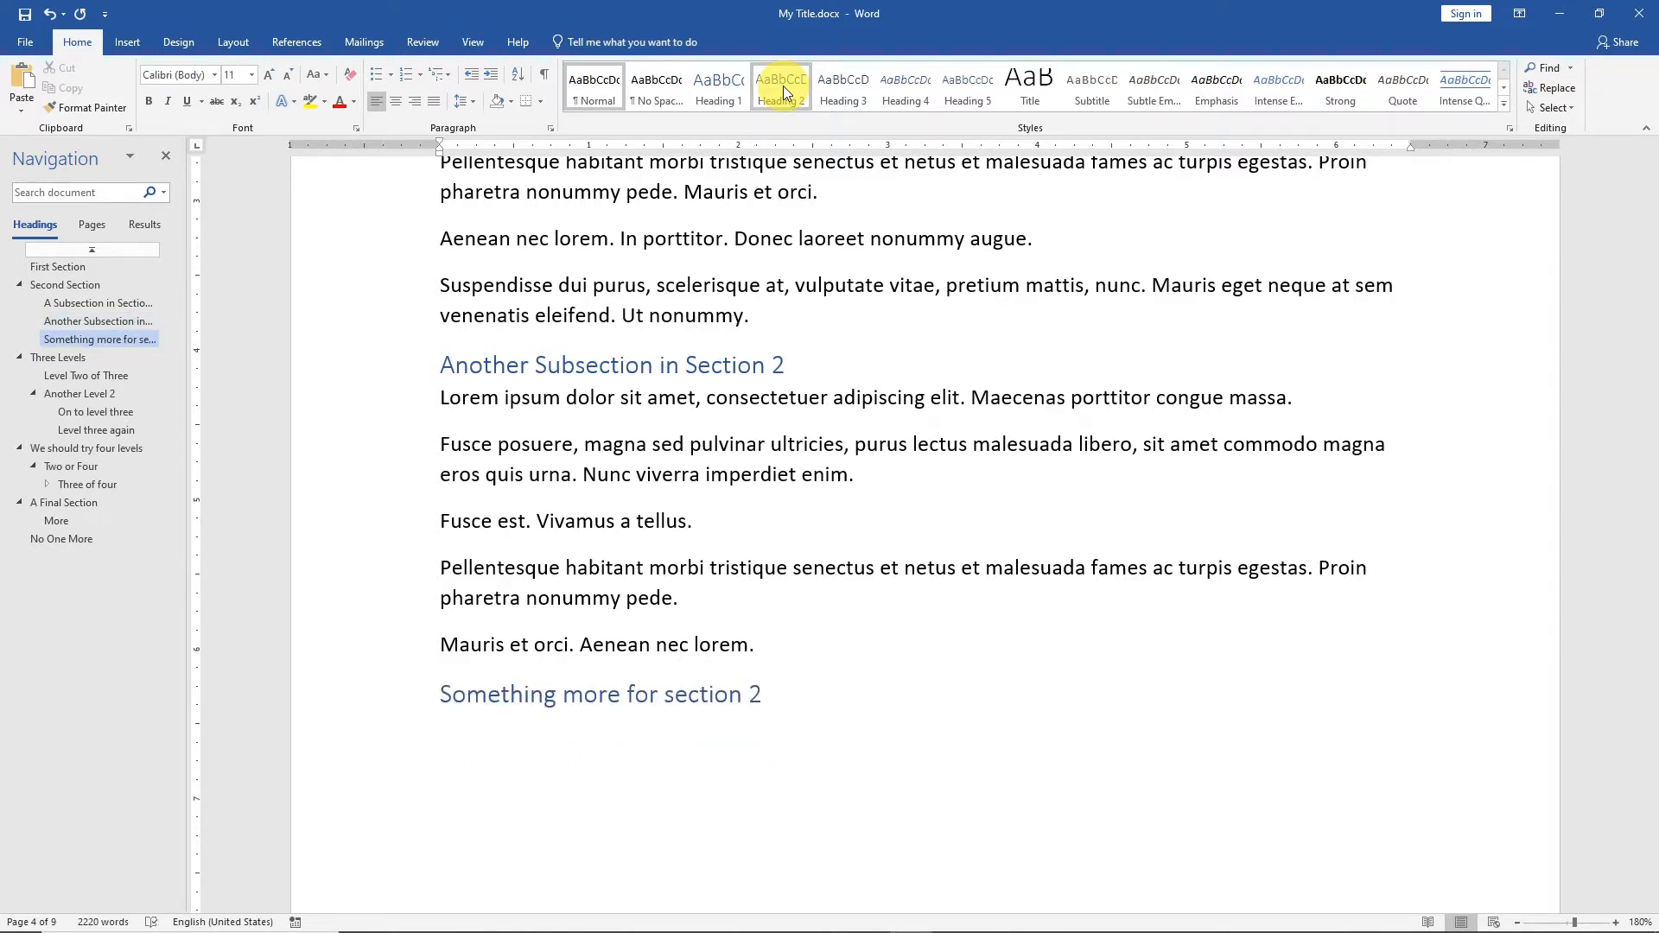
pyautogui.press('Return')
pyautogui.write('=lorem(5,4)')
pyautogui.press('Return')
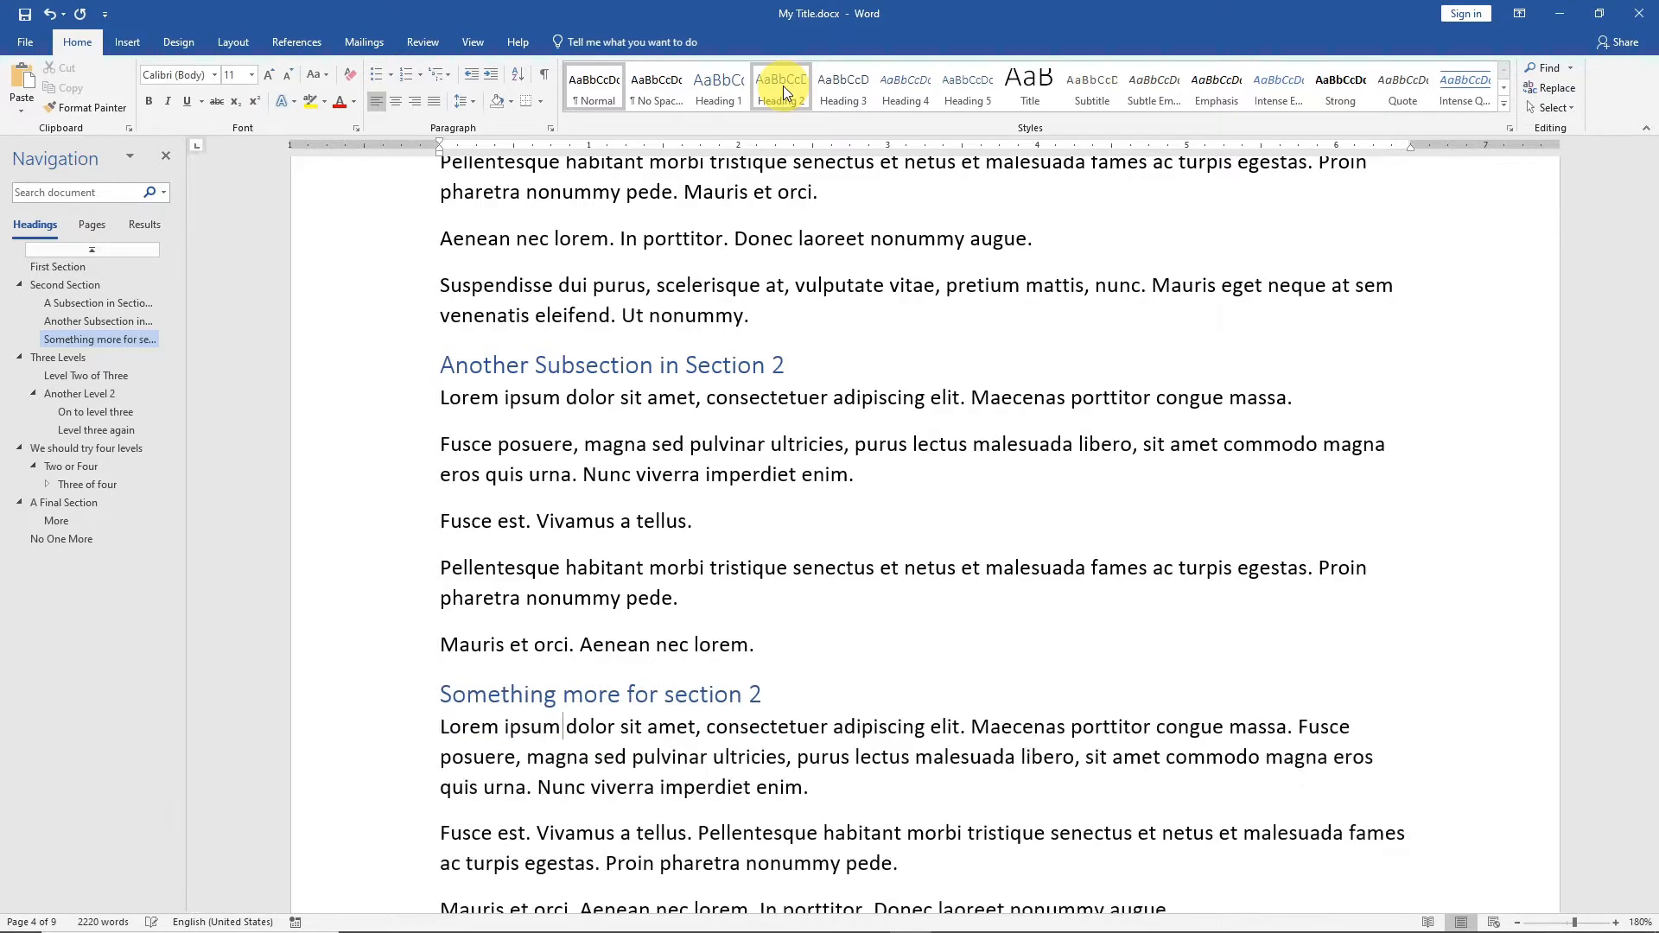
# Compare the table of contents entries and page numbers with the headings and footer page numbers in the document.
pyautogui.scroll(-10, 769, 640)
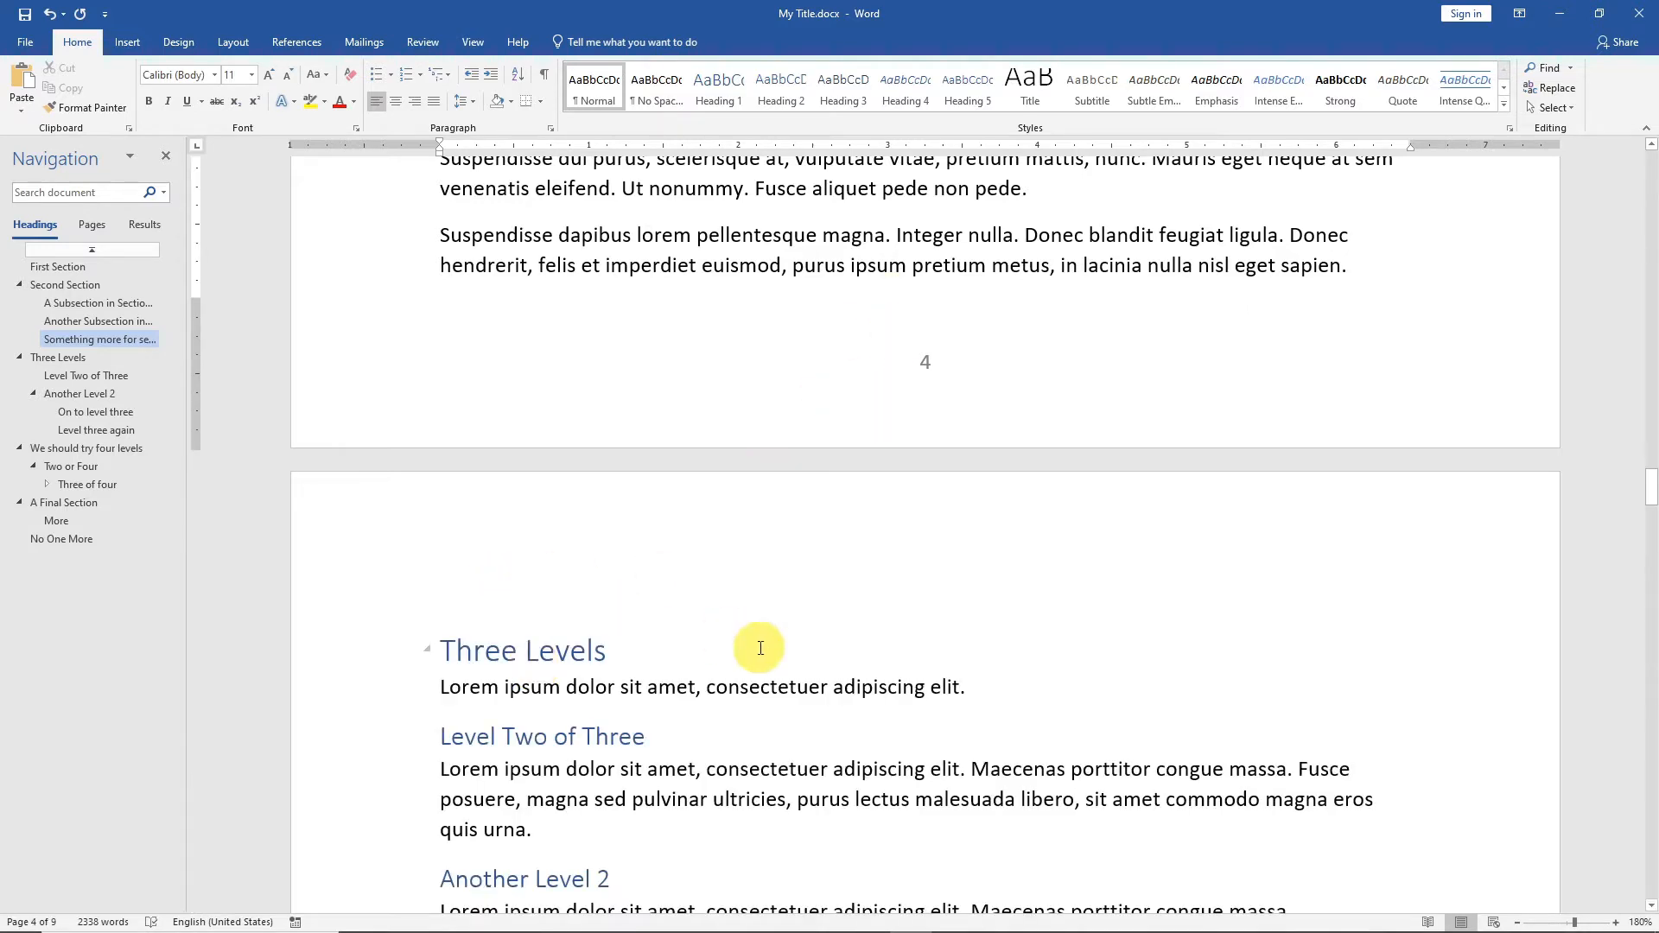
pyautogui.click(705, 657)
pyautogui.scroll(7, 890, 683)
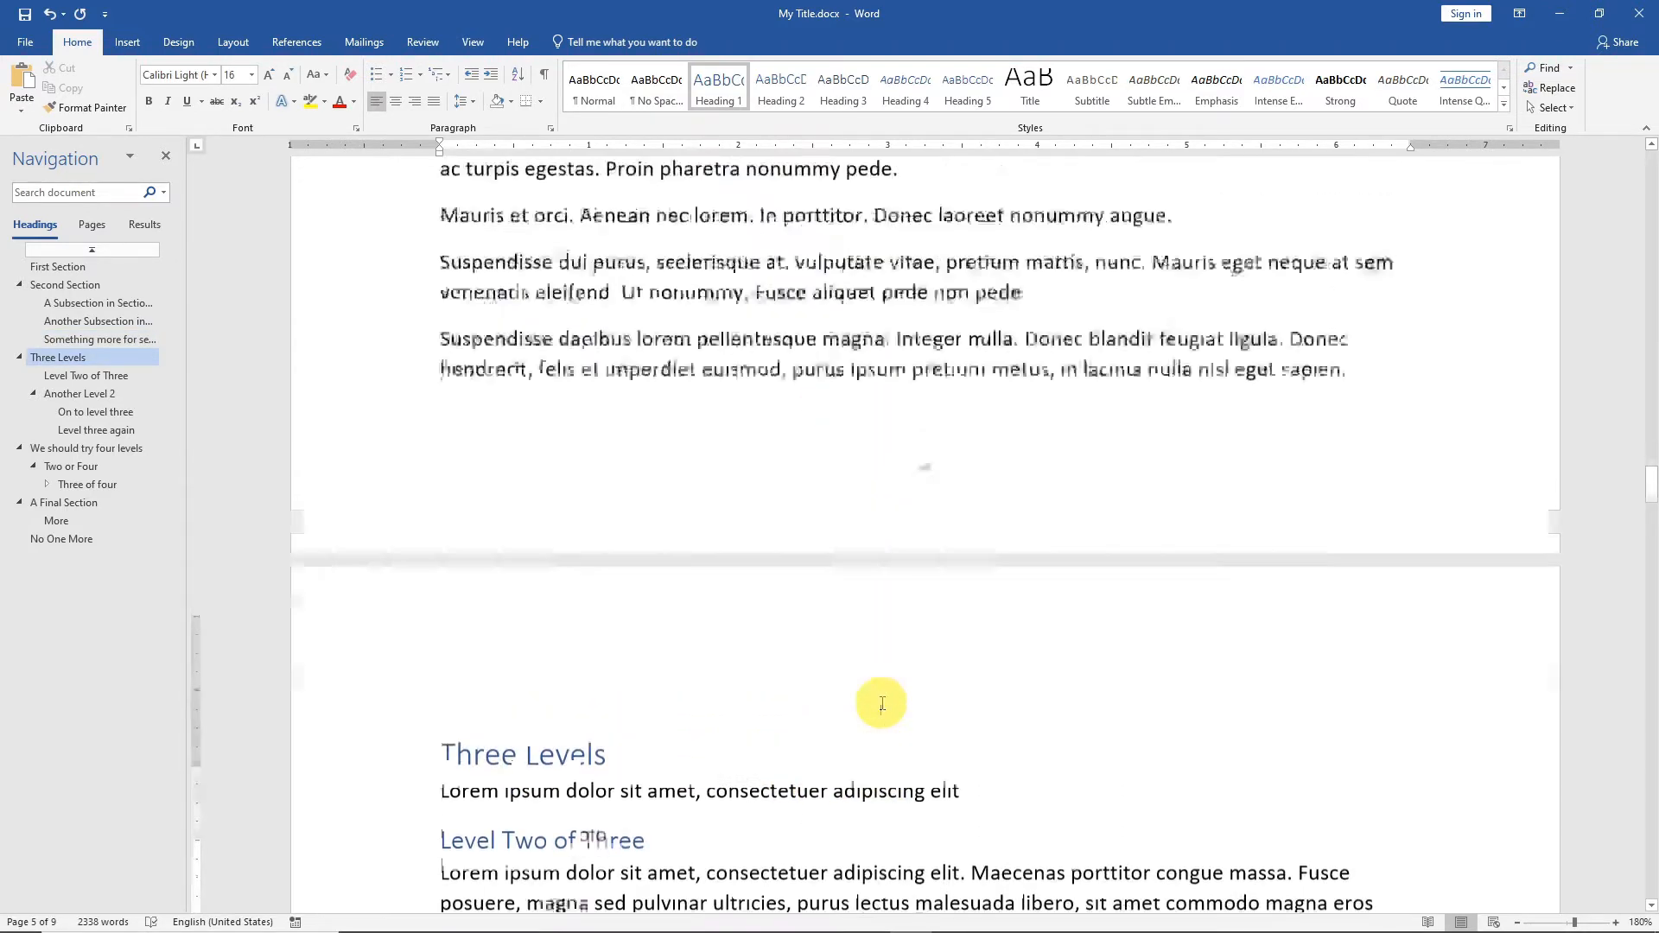
pyautogui.scroll(20, 895, 682)
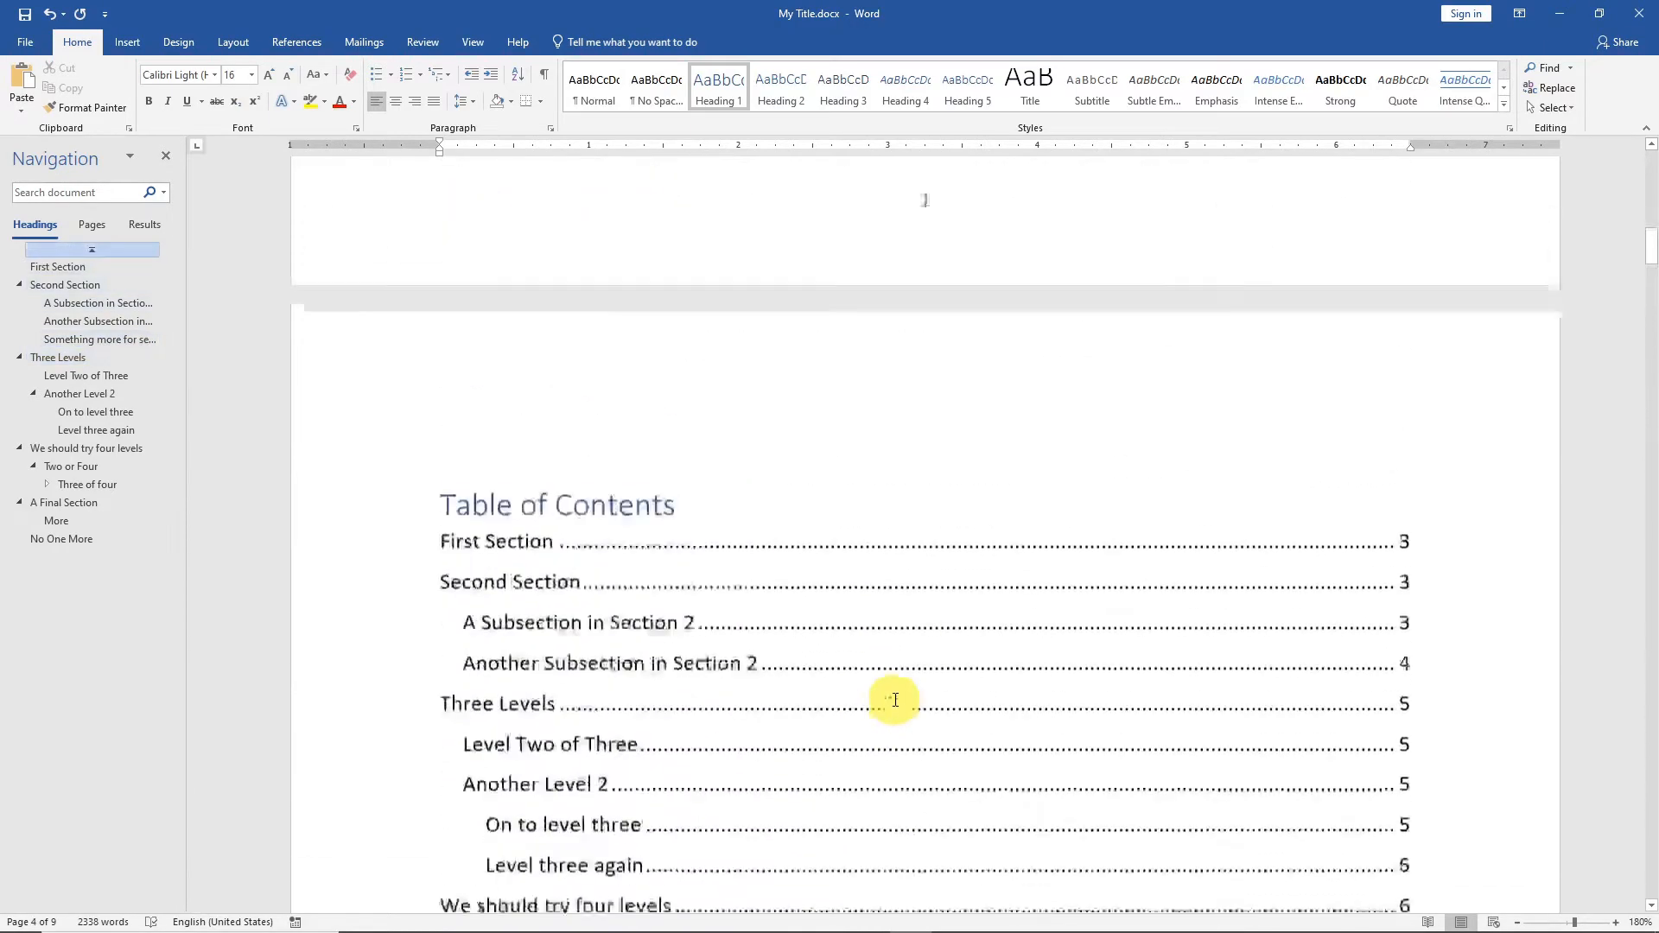
pyautogui.scroll(-3, 894, 691)
pyautogui.click(894, 701)
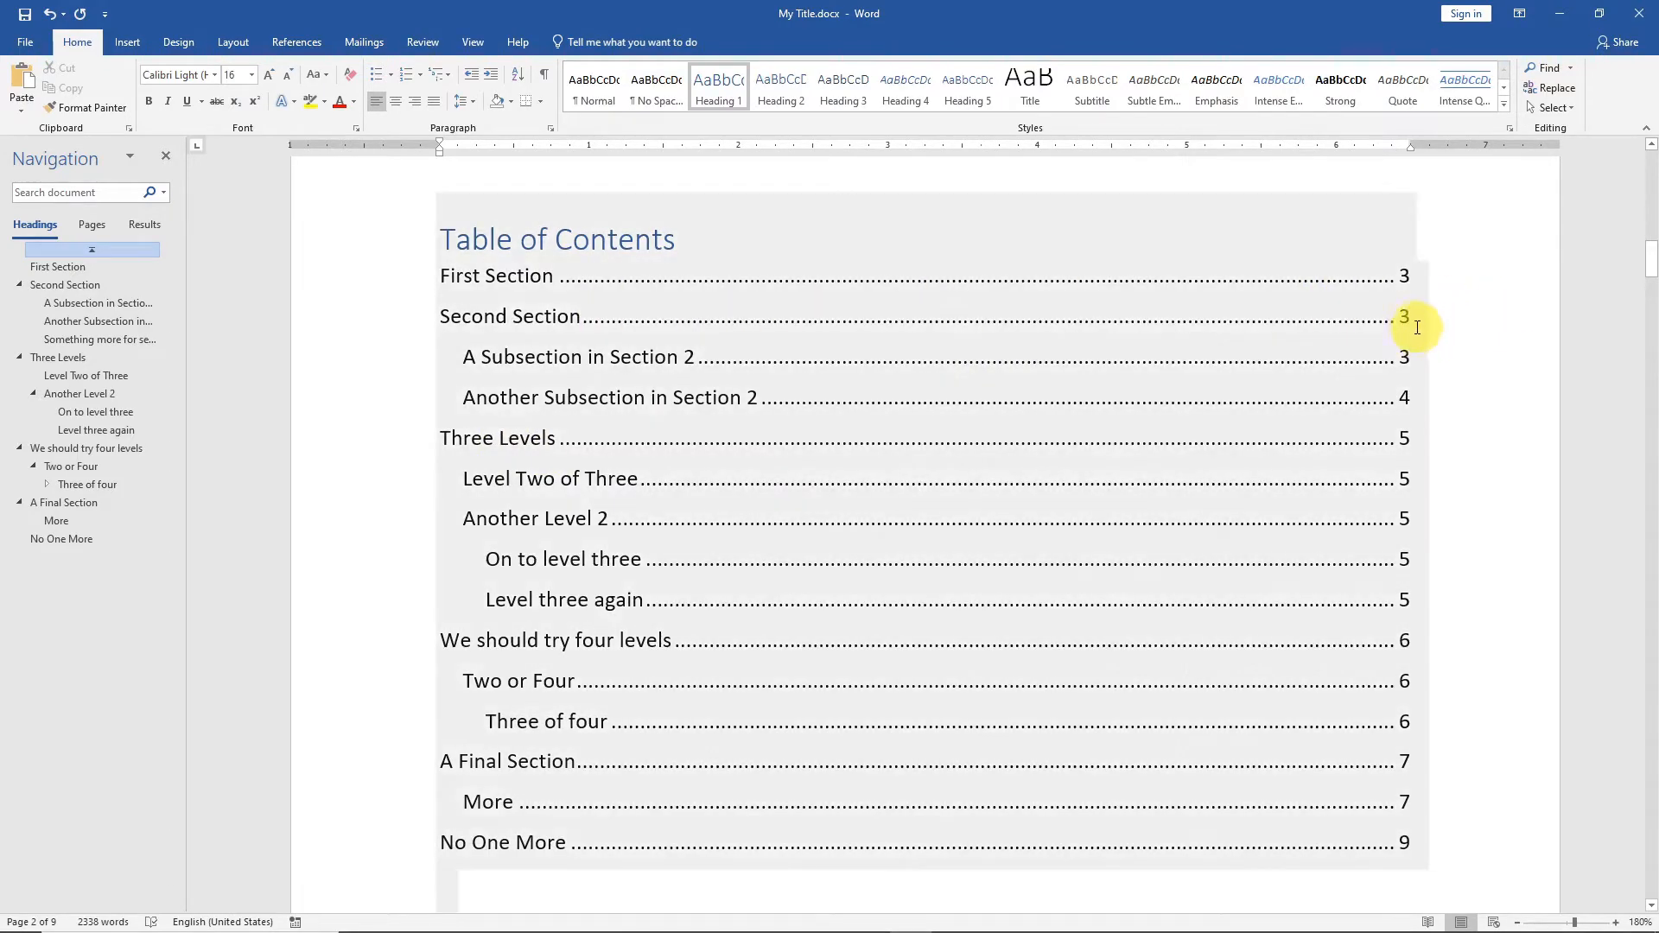
pyautogui.scroll(-4, 1280, 467)
pyautogui.scroll(-15, 1280, 467)
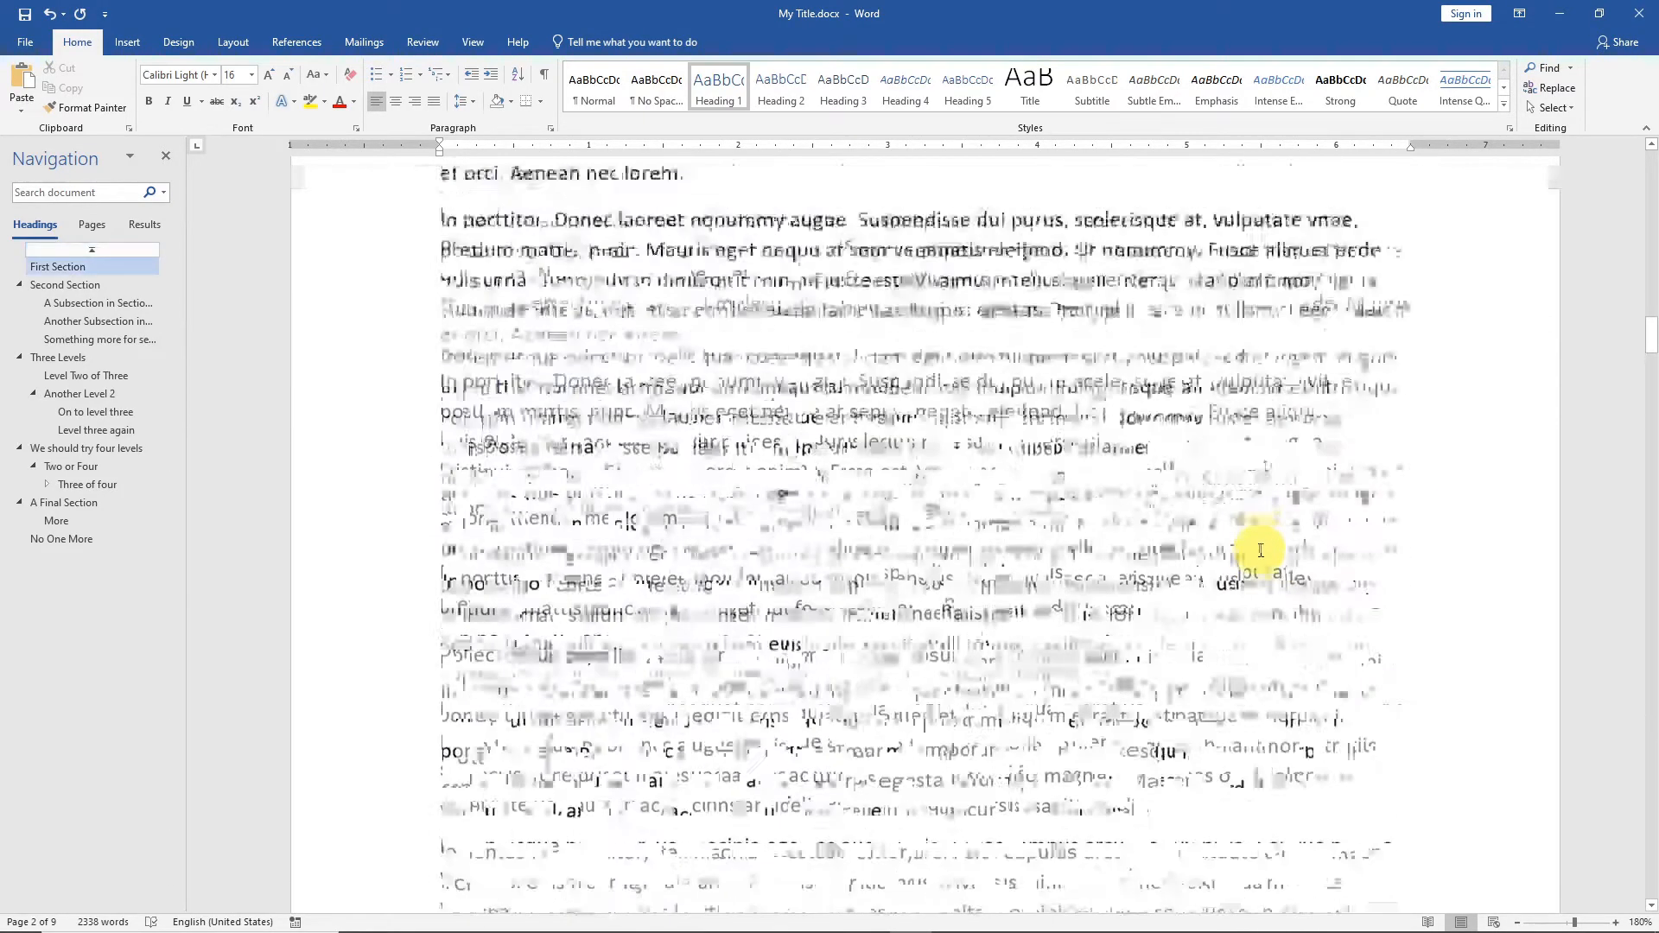
pyautogui.scroll(-7, 1261, 548)
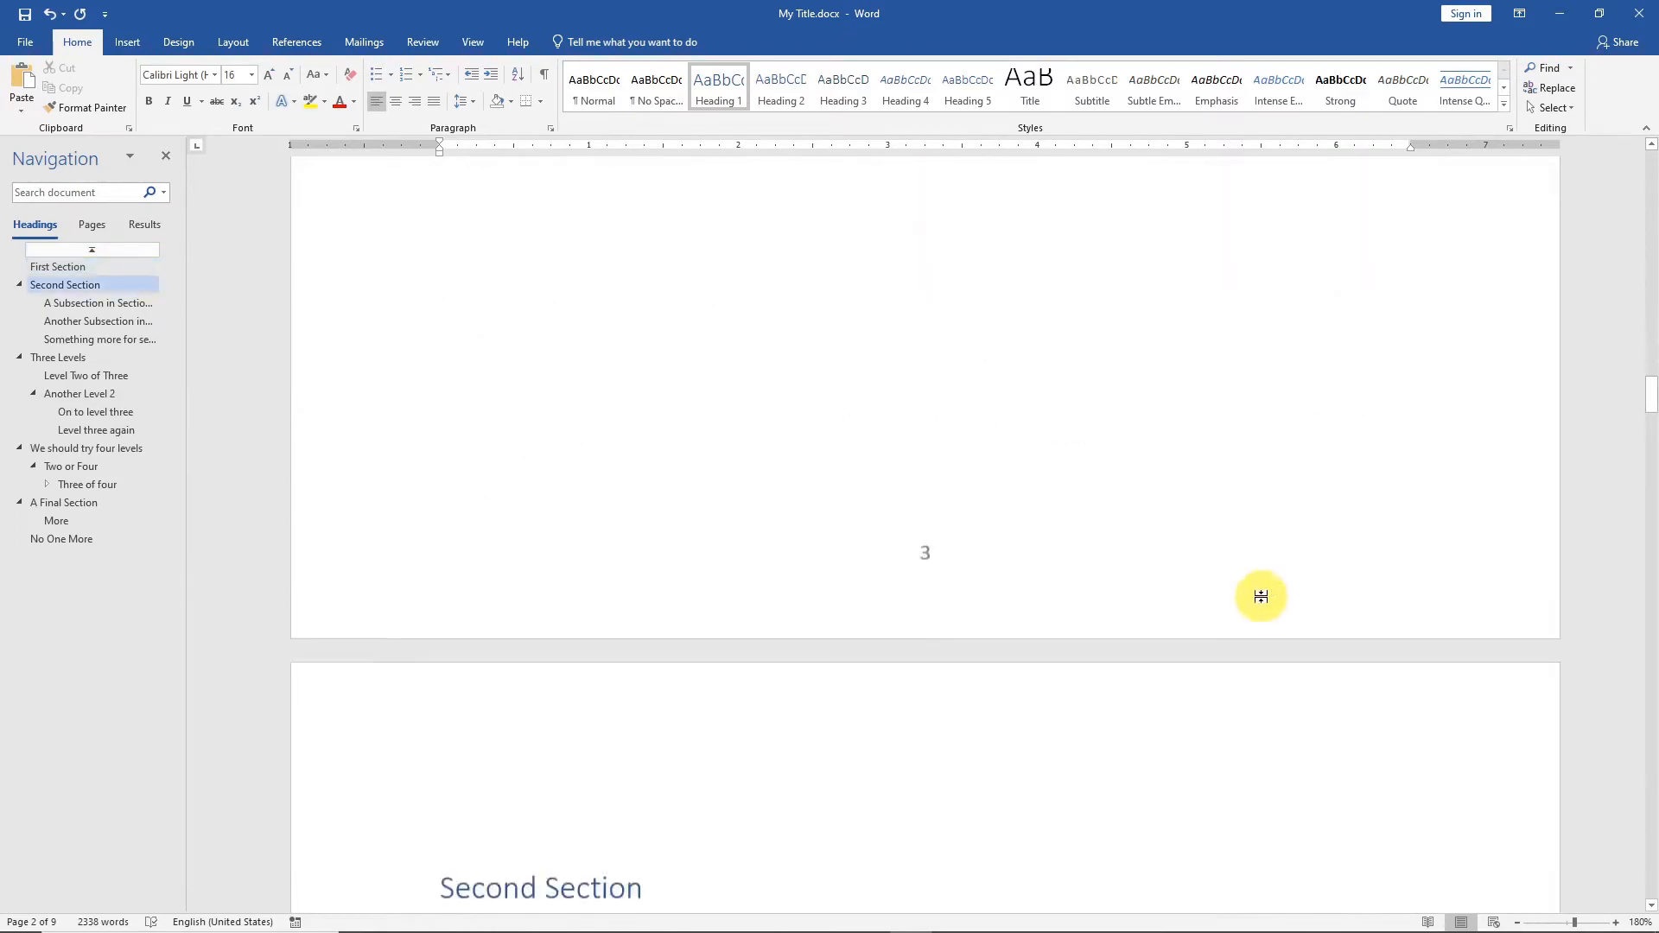
pyautogui.scroll(-6, 1117, 602)
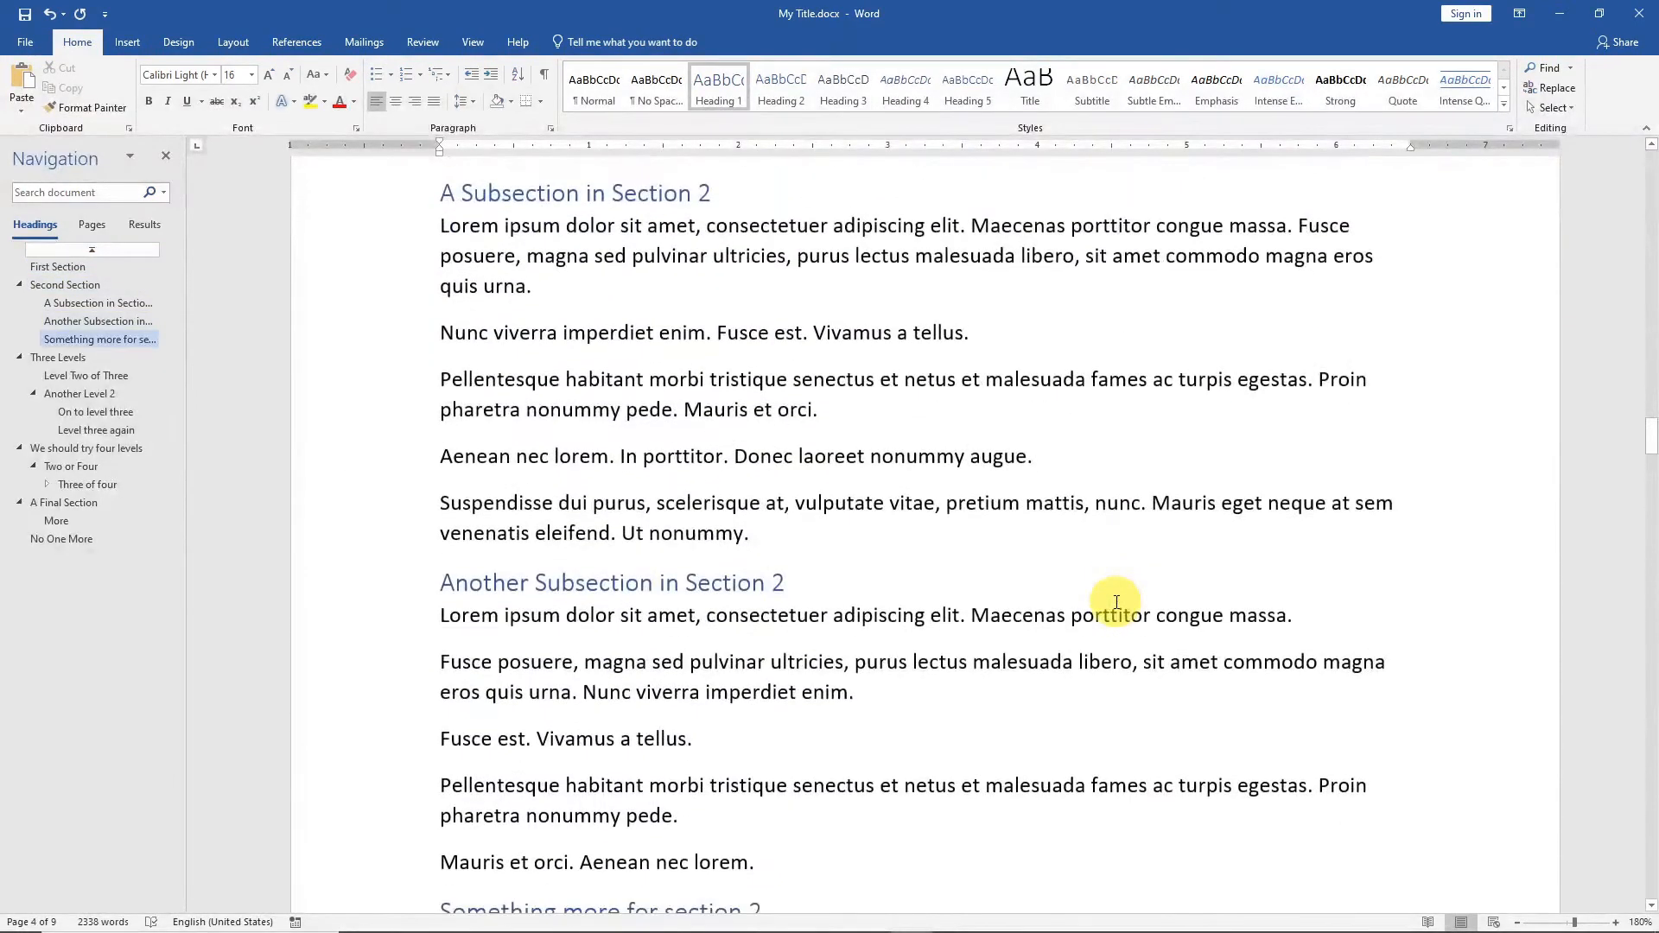
pyautogui.scroll(-1, 900, 610)
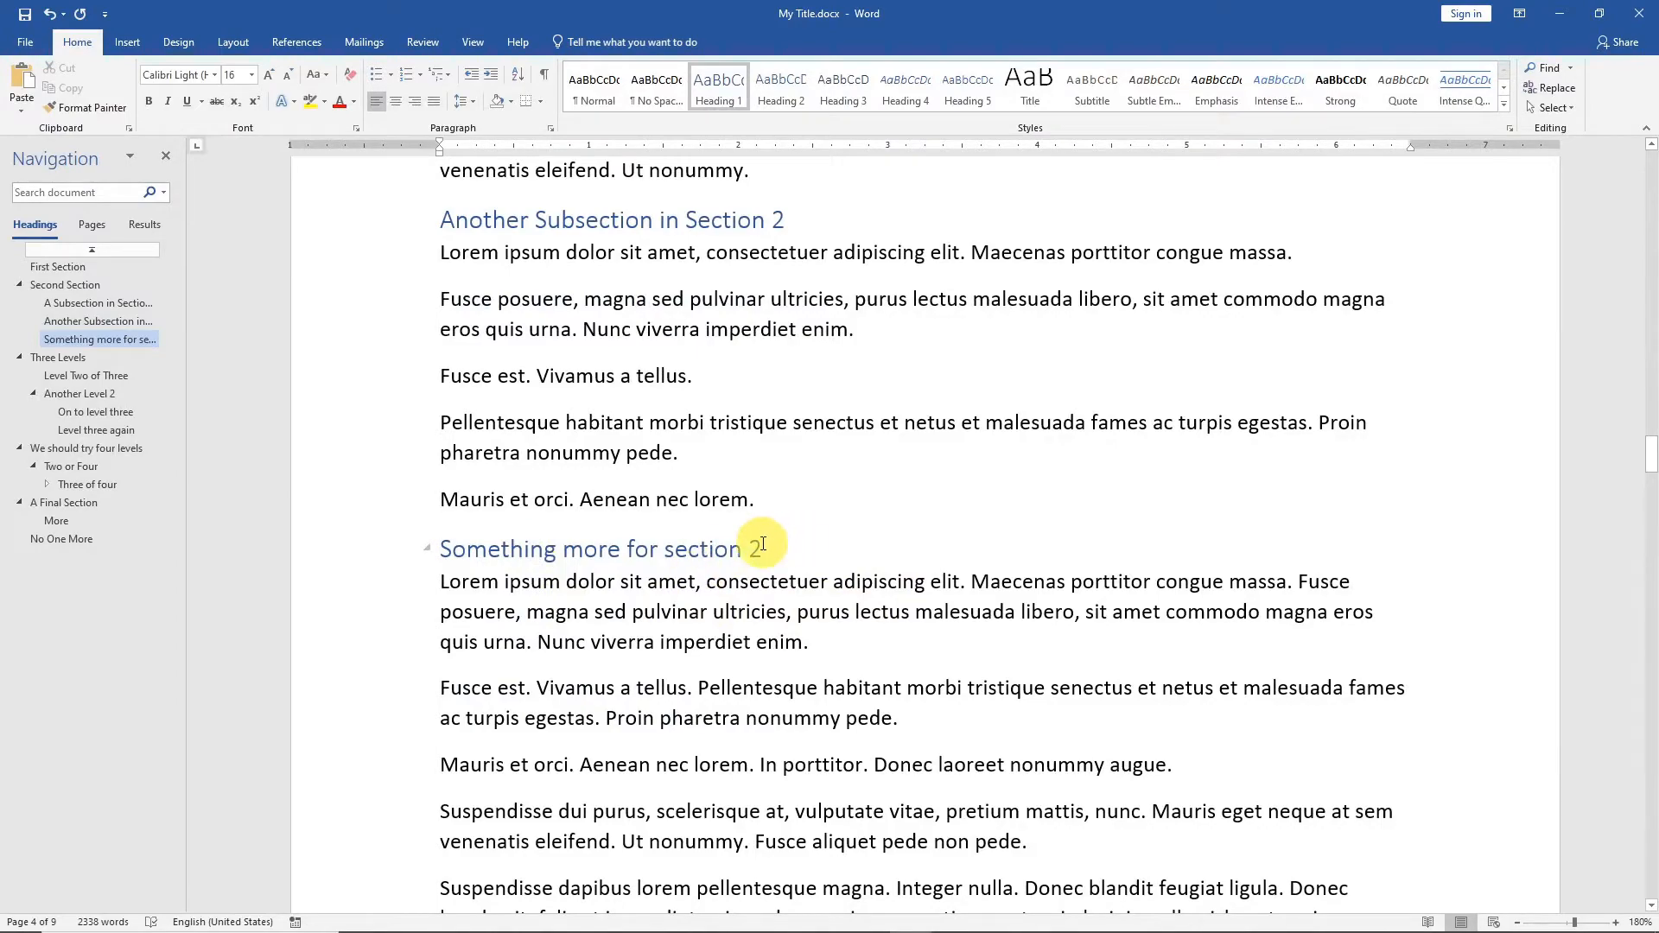
pyautogui.scroll(20, 951, 553)
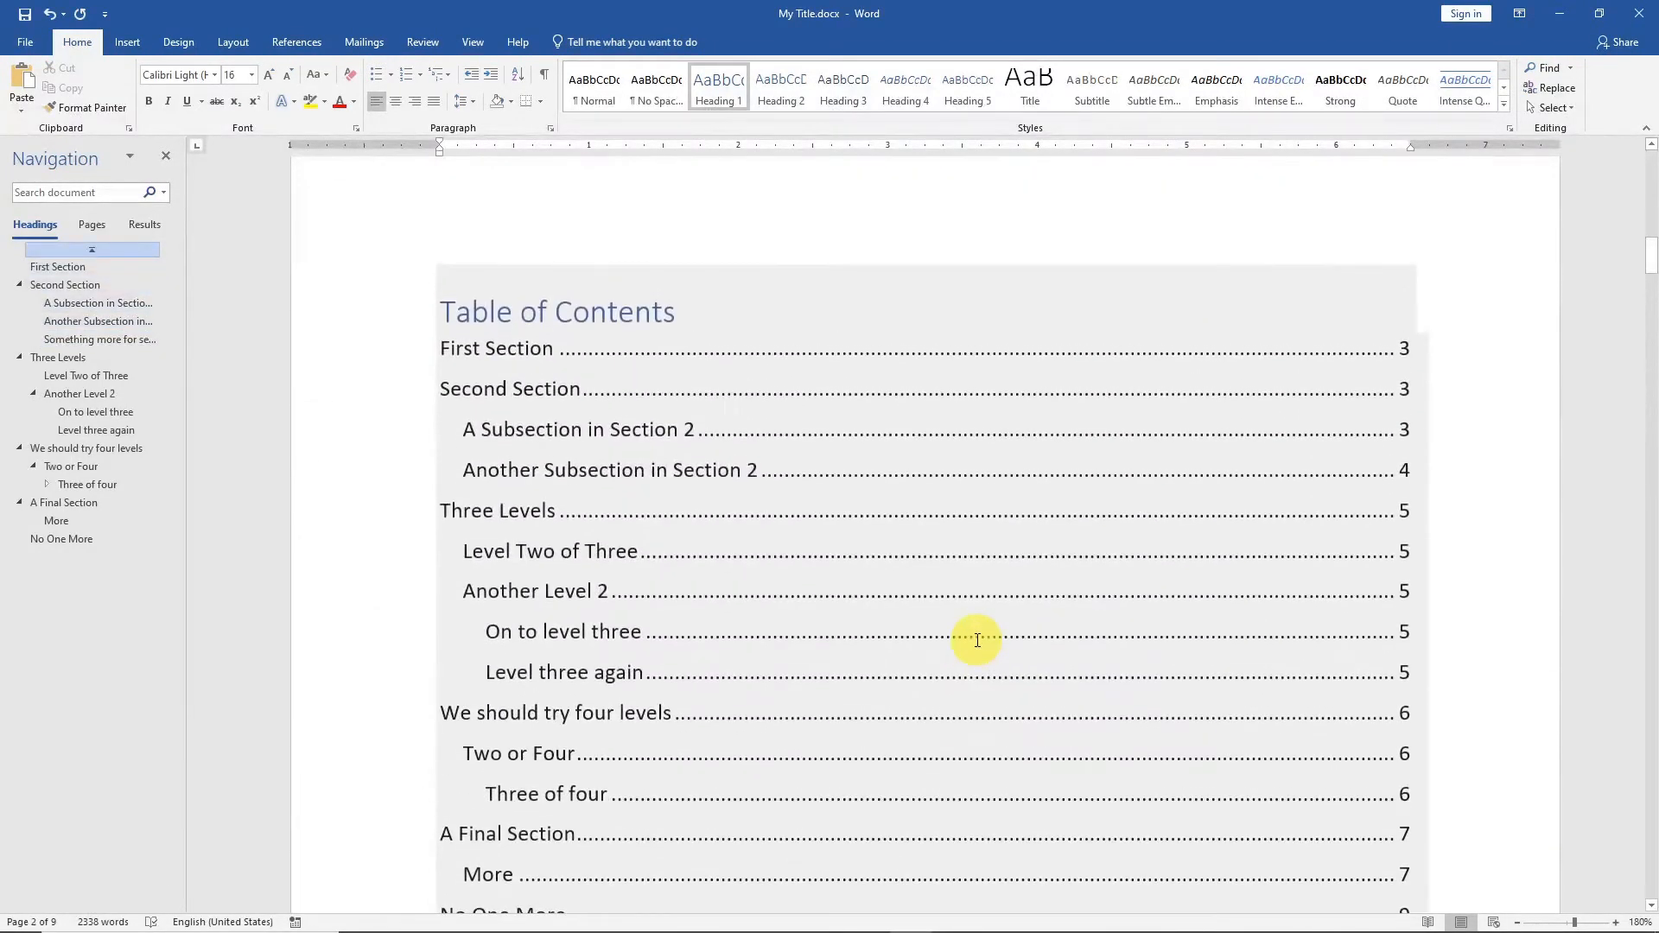
pyautogui.scroll(-1, 975, 637)
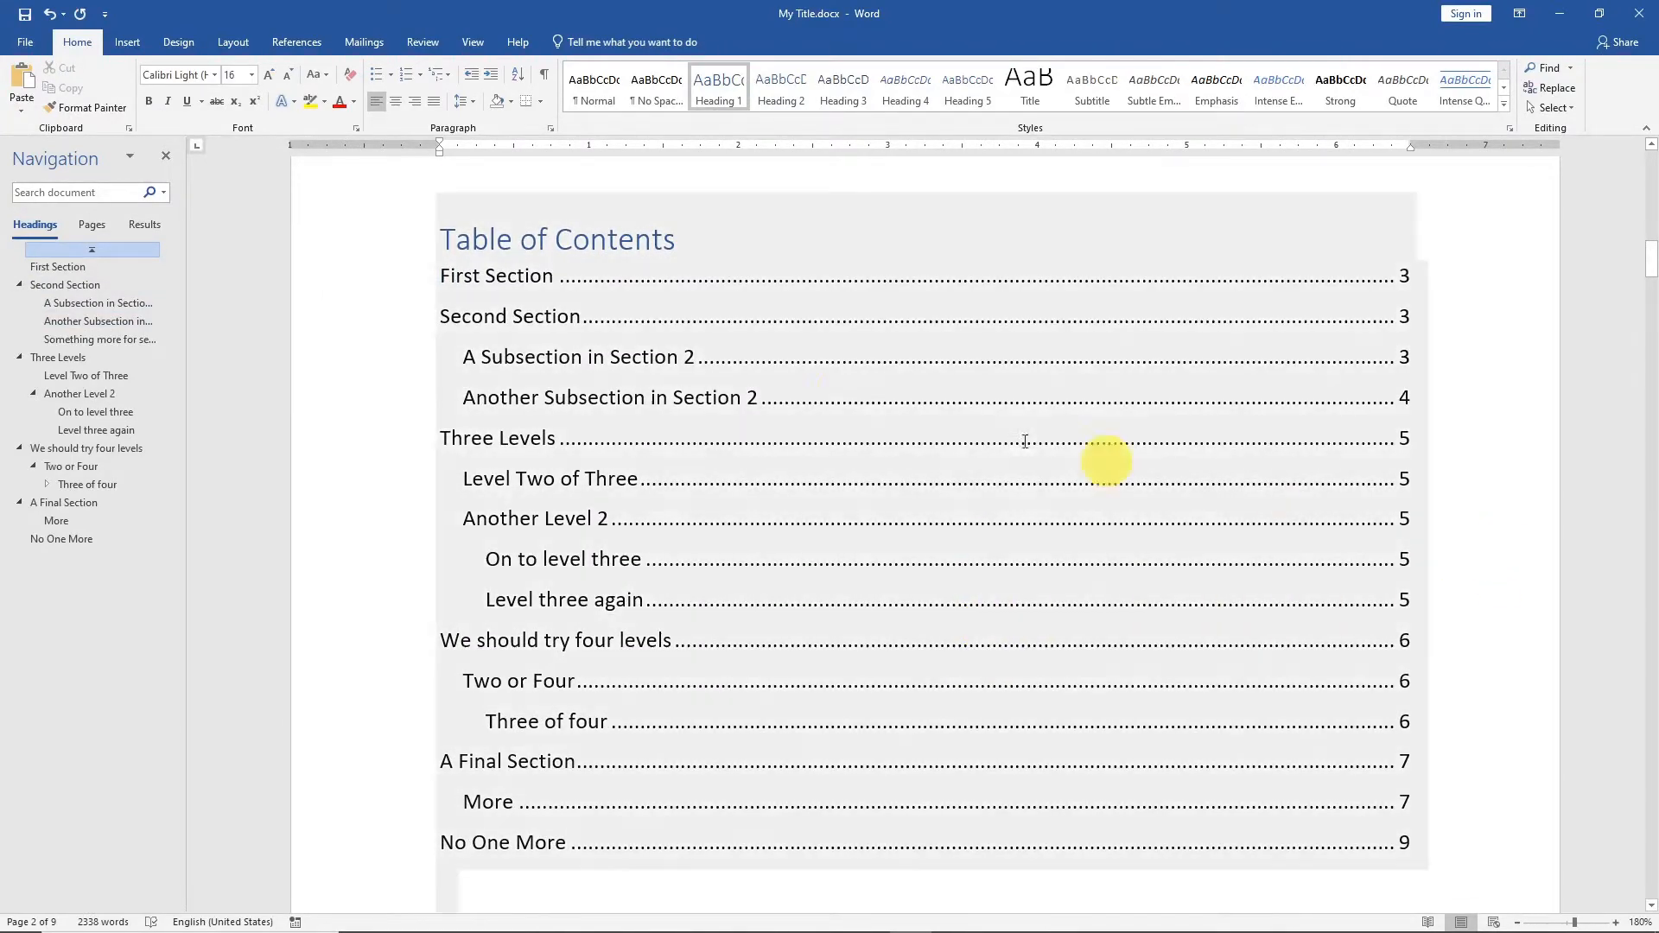
# Update the table of contents using the page-numbers-only option.
pyautogui.click(808, 398)
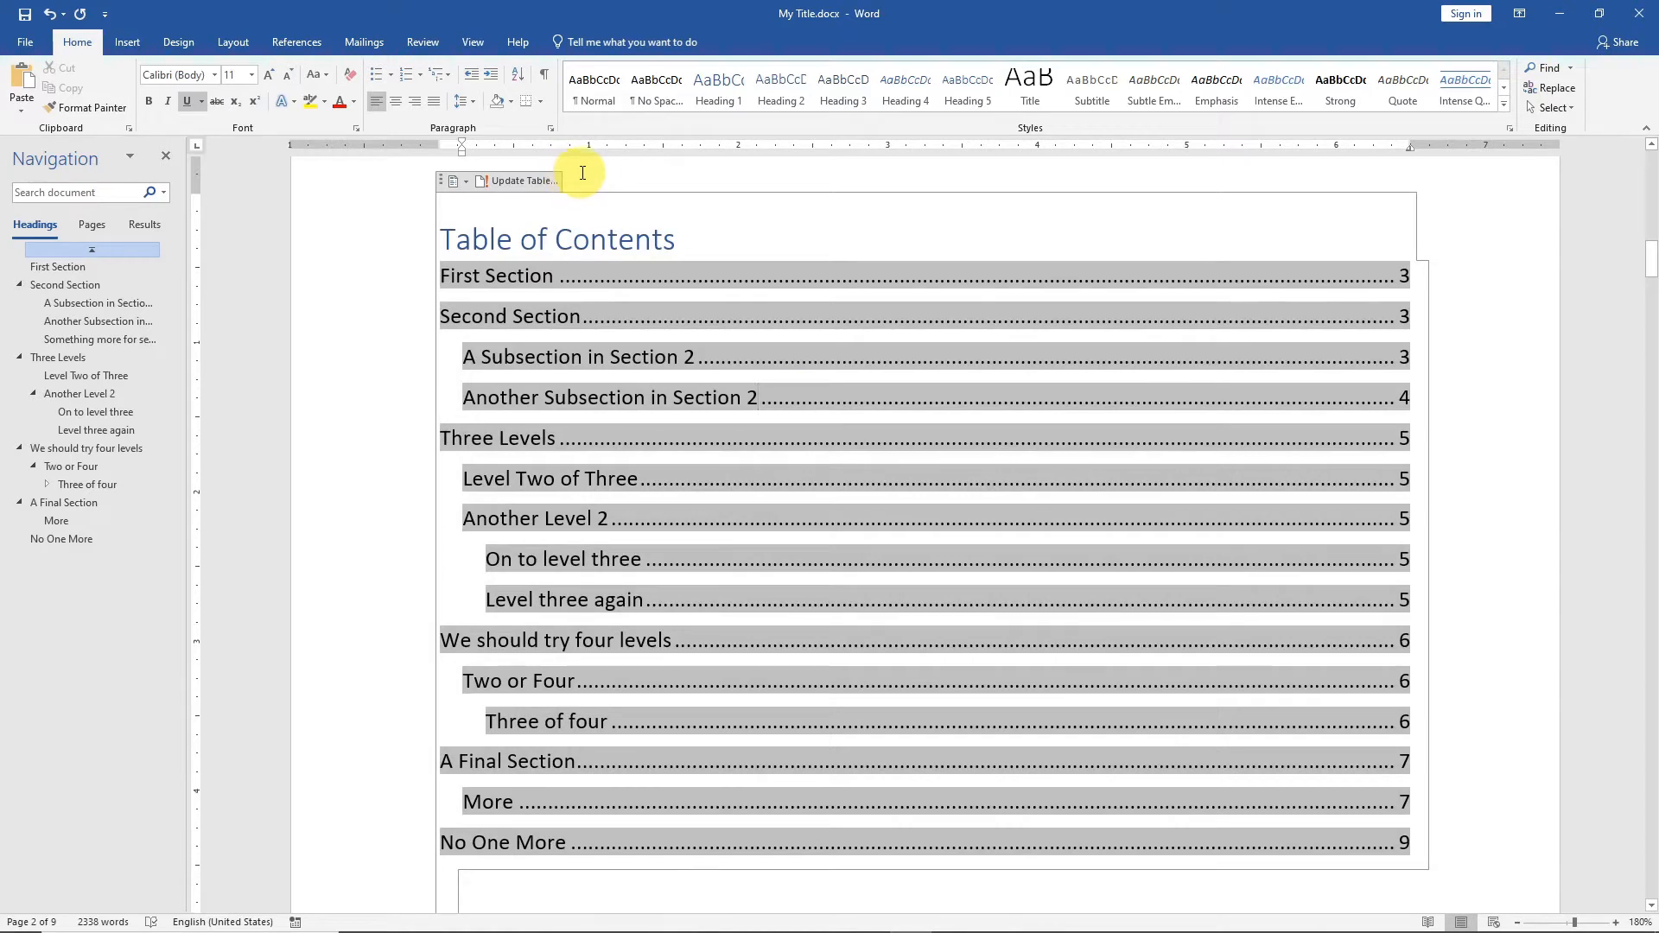
pyautogui.click(521, 180)
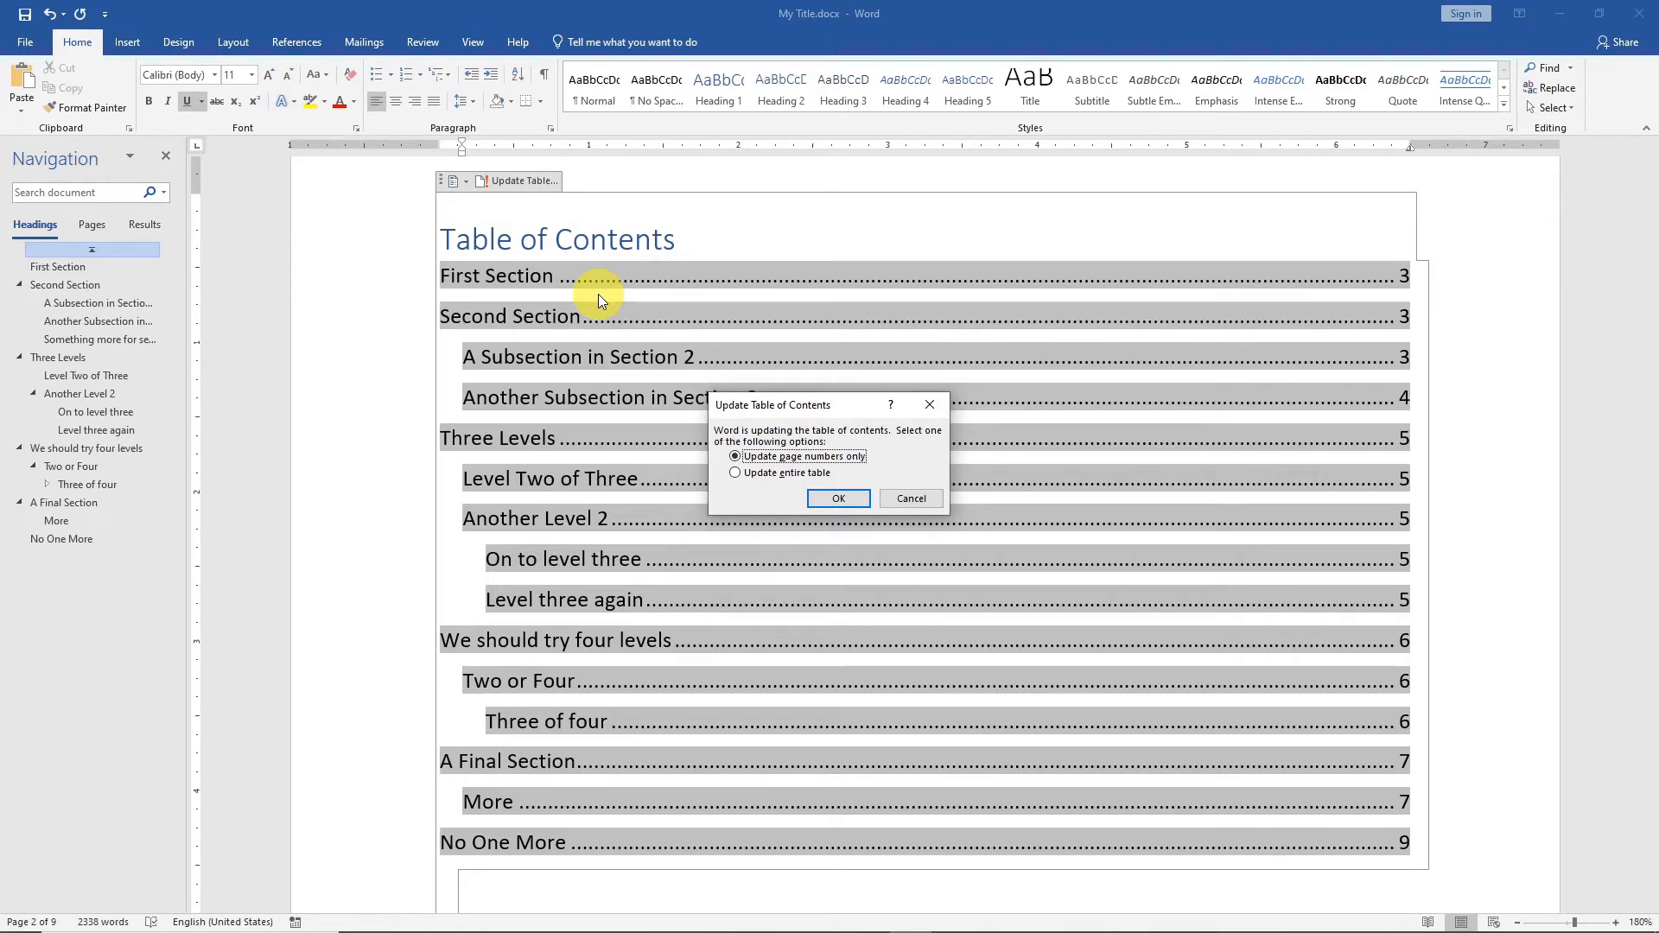
pyautogui.click(843, 499)
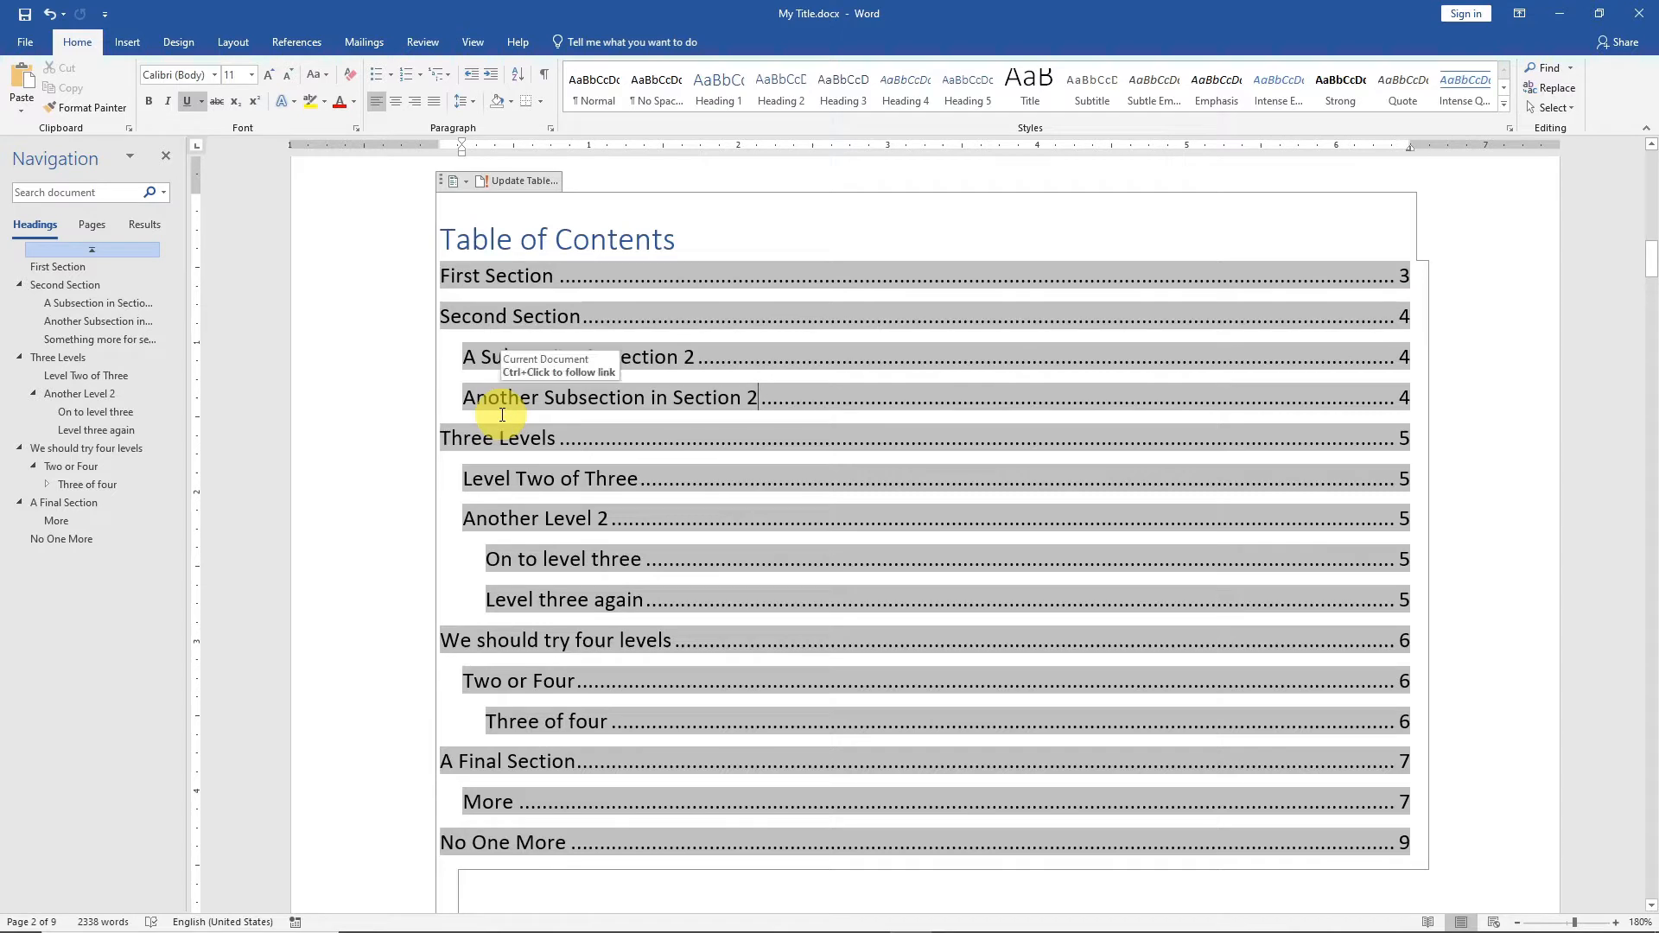
# Update the entire table of contents so it includes the heading "Something more for section 2".
pyautogui.click(506, 181)
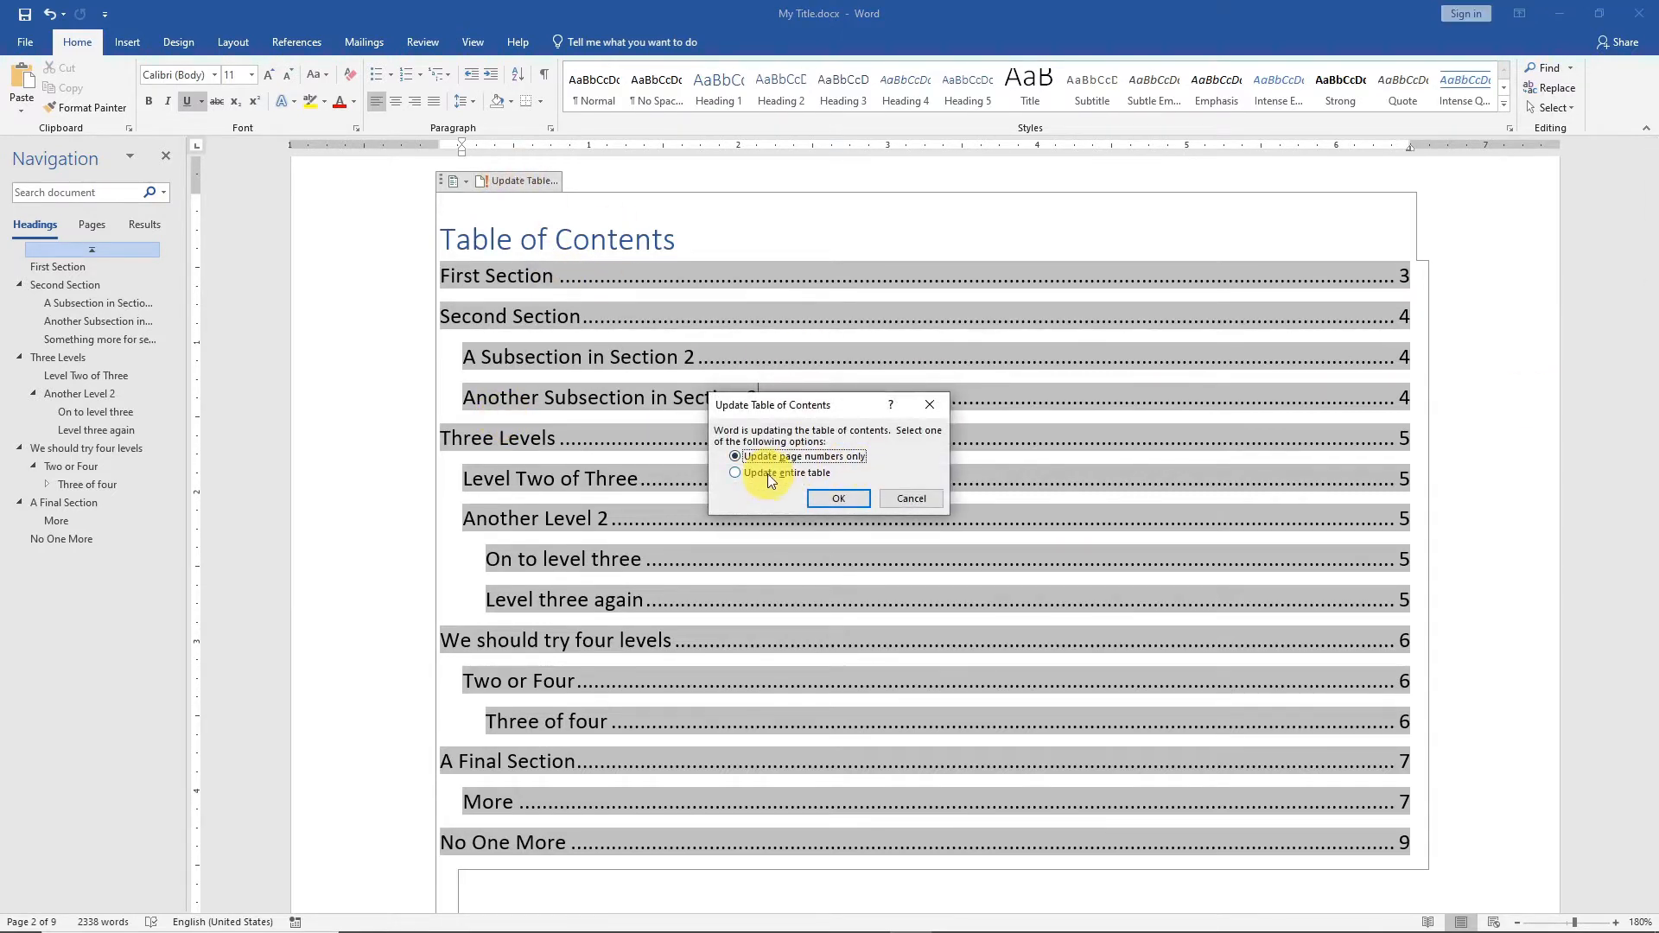
pyautogui.click(766, 475)
pyautogui.click(836, 499)
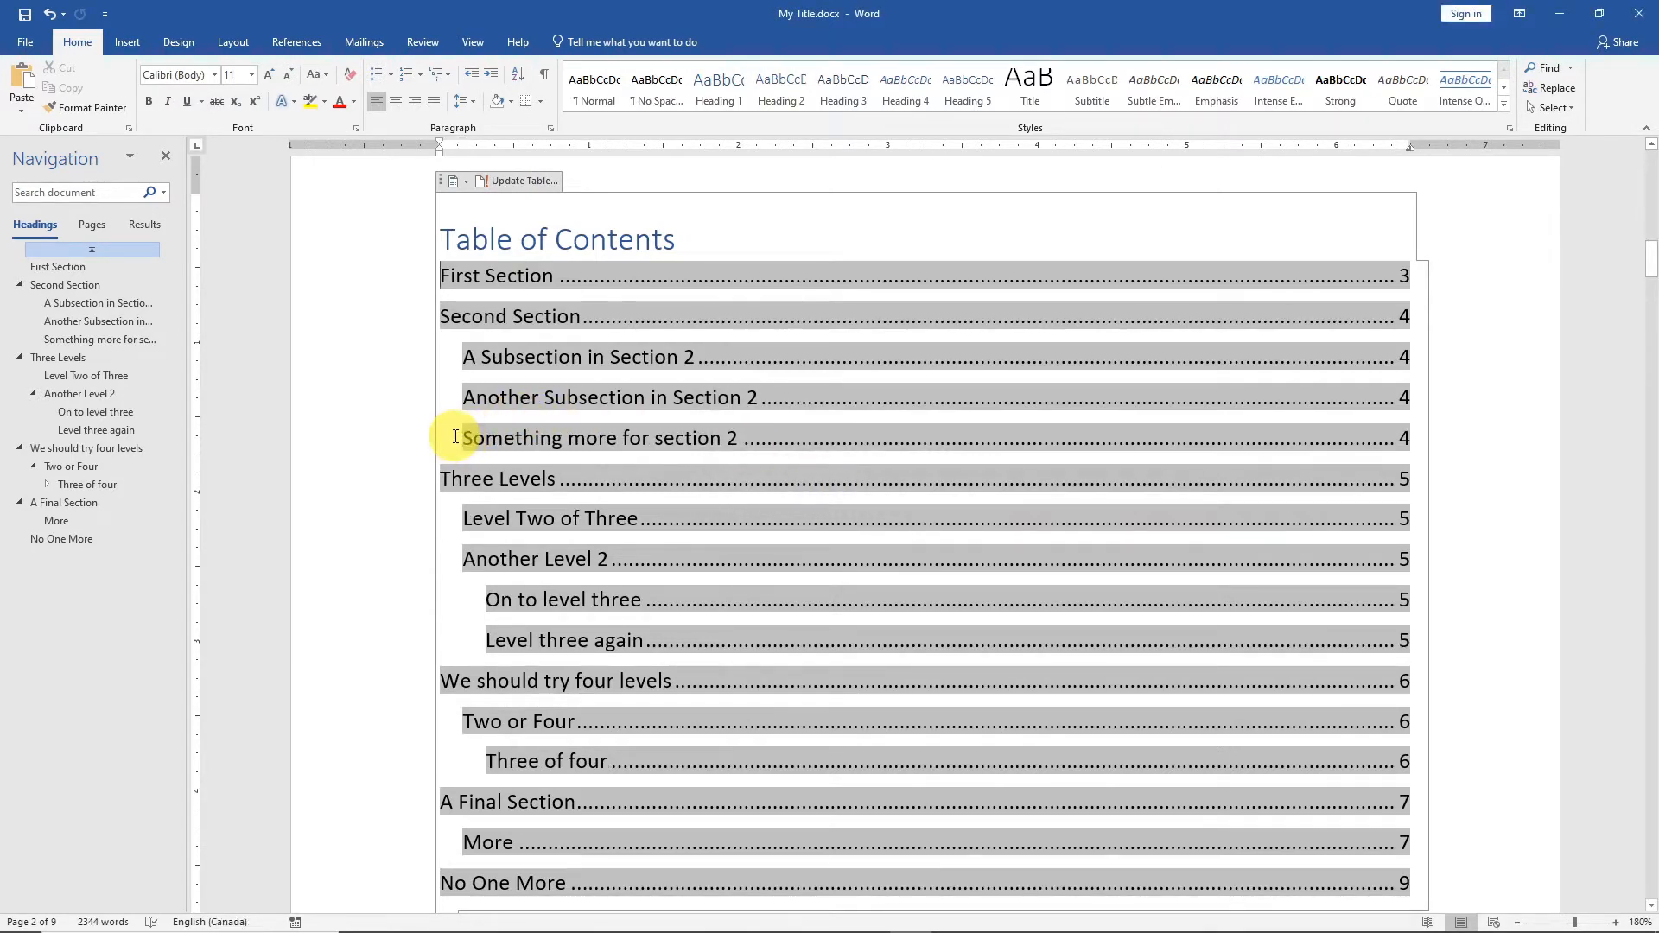
pyautogui.click(1486, 302)
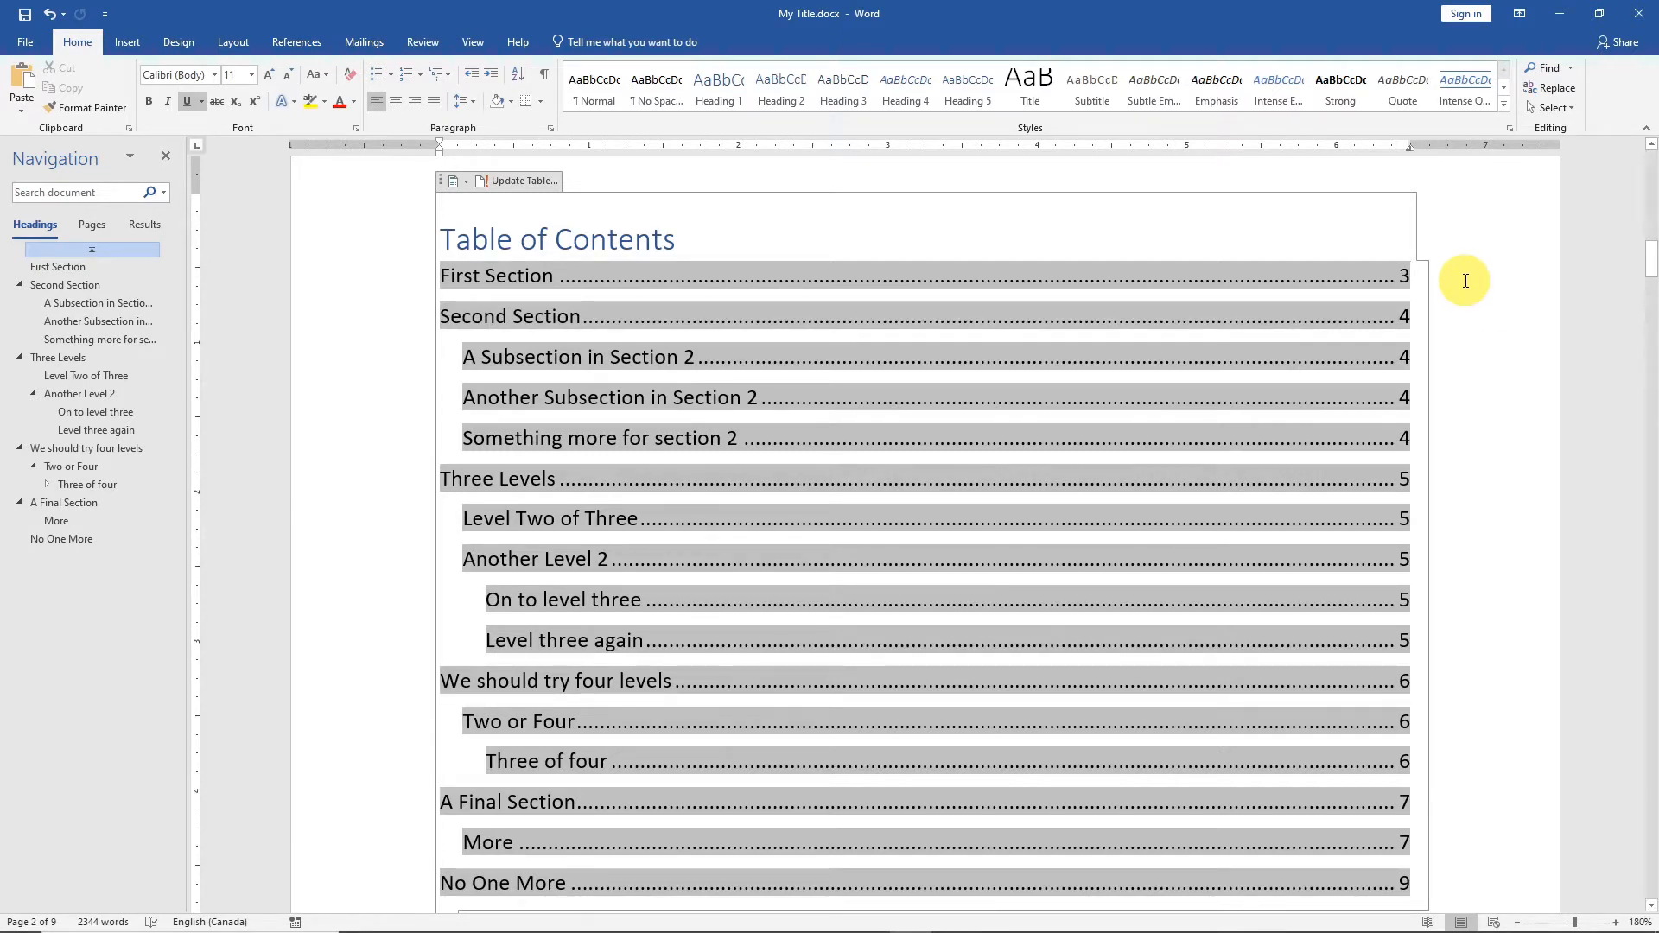
# Open the Section 1 footer on the title page for editing.
pyautogui.scroll(5, 1019, 545)
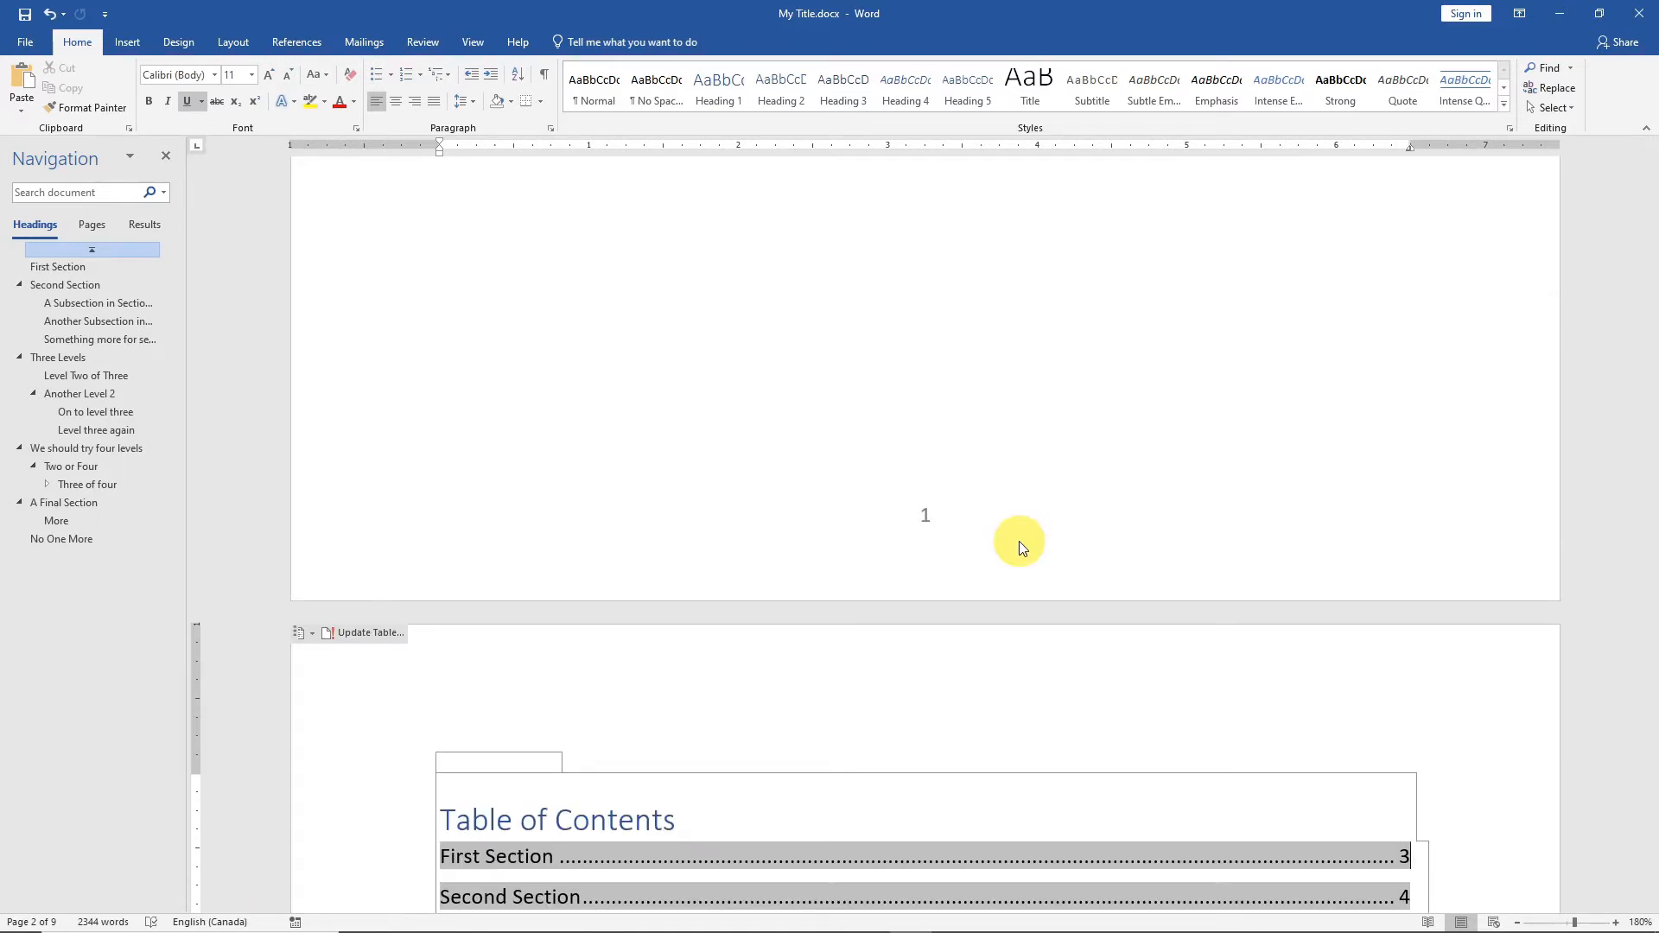
pyautogui.scroll(-4, 1087, 561)
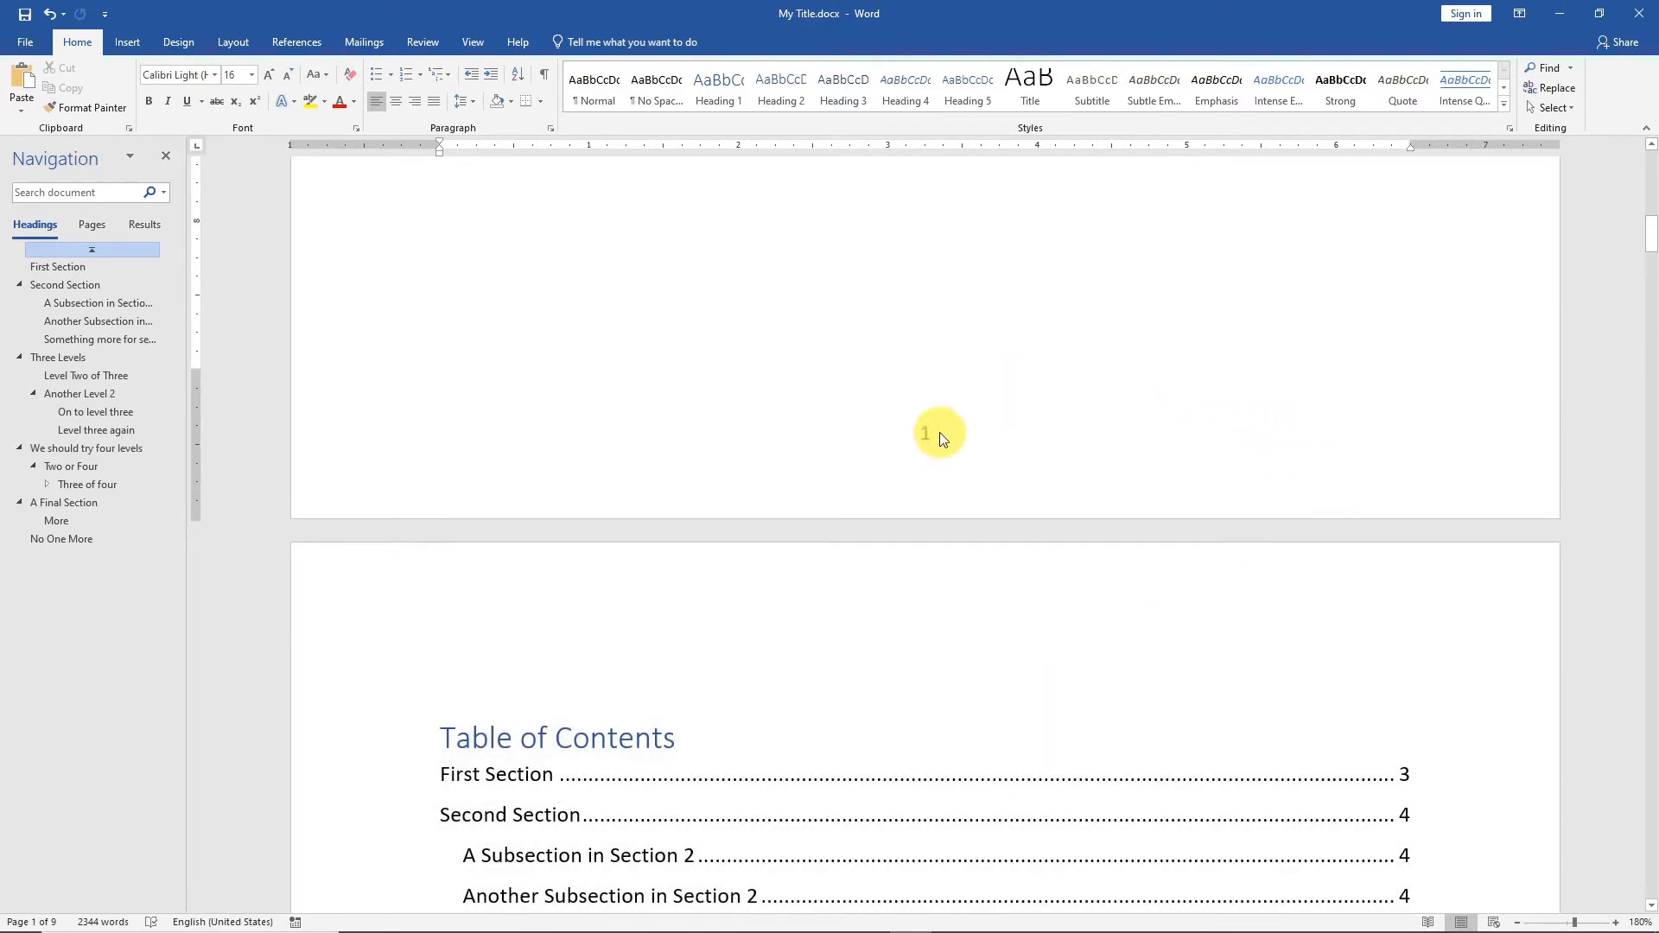
pyautogui.click(928, 438)
pyautogui.doubleClick(928, 431)
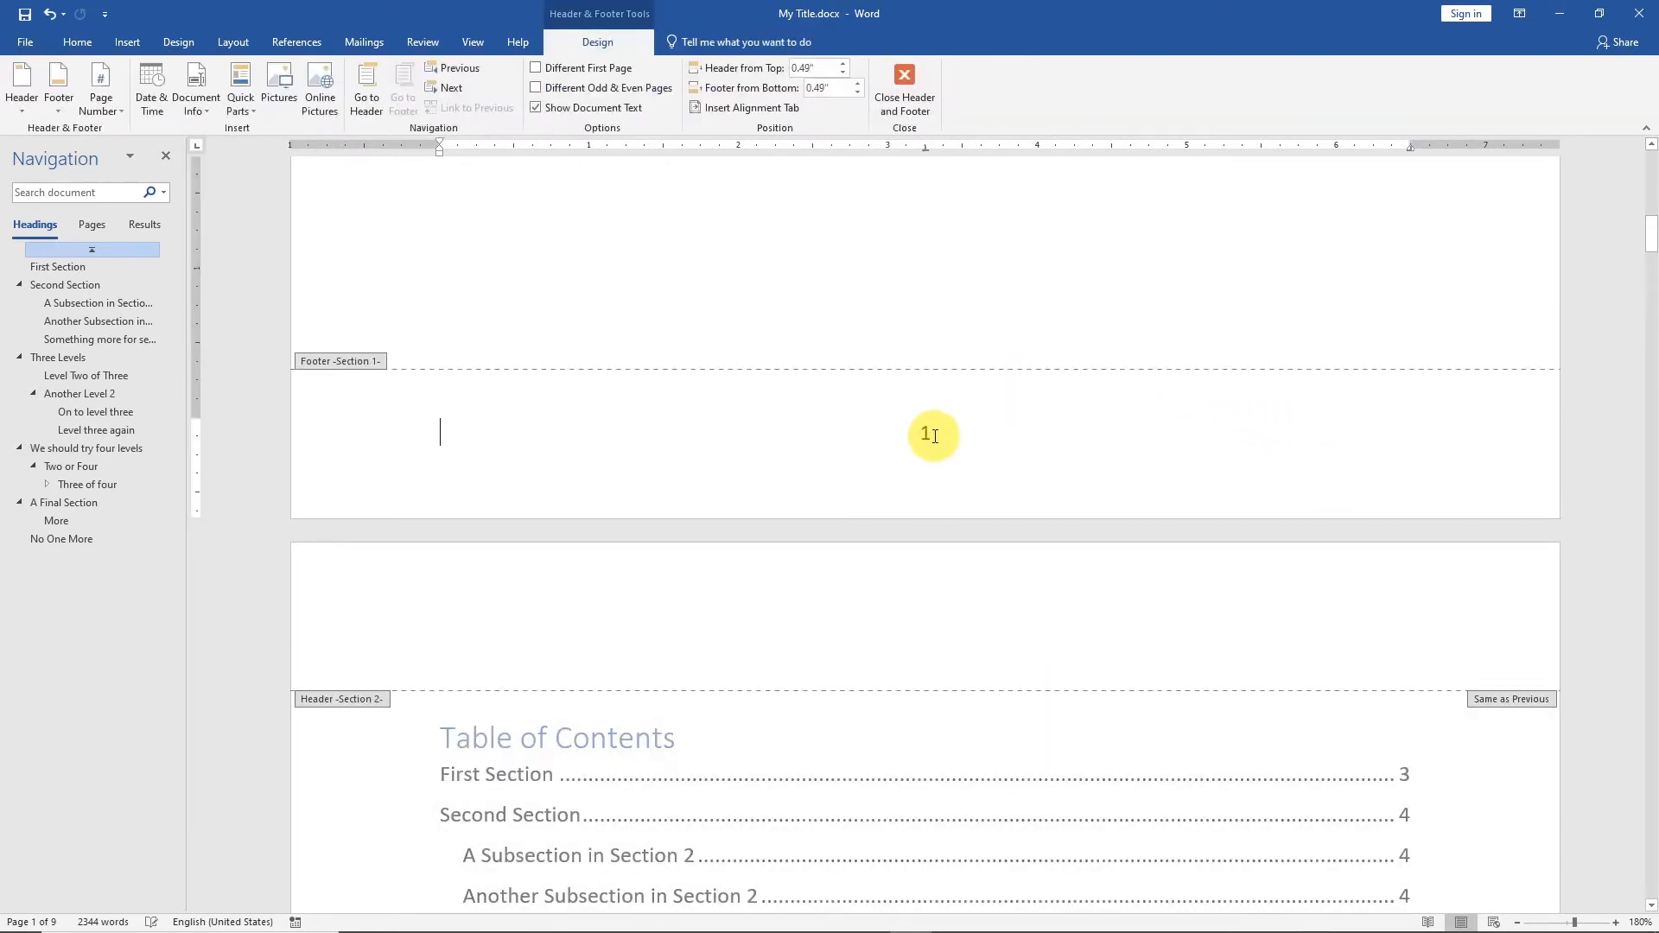
# Try deleting the page number from the title page's footer, check the Section 2 footer, and undo the deletion.
pyautogui.click(1145, 586)
pyautogui.scroll(-10, 1080, 657)
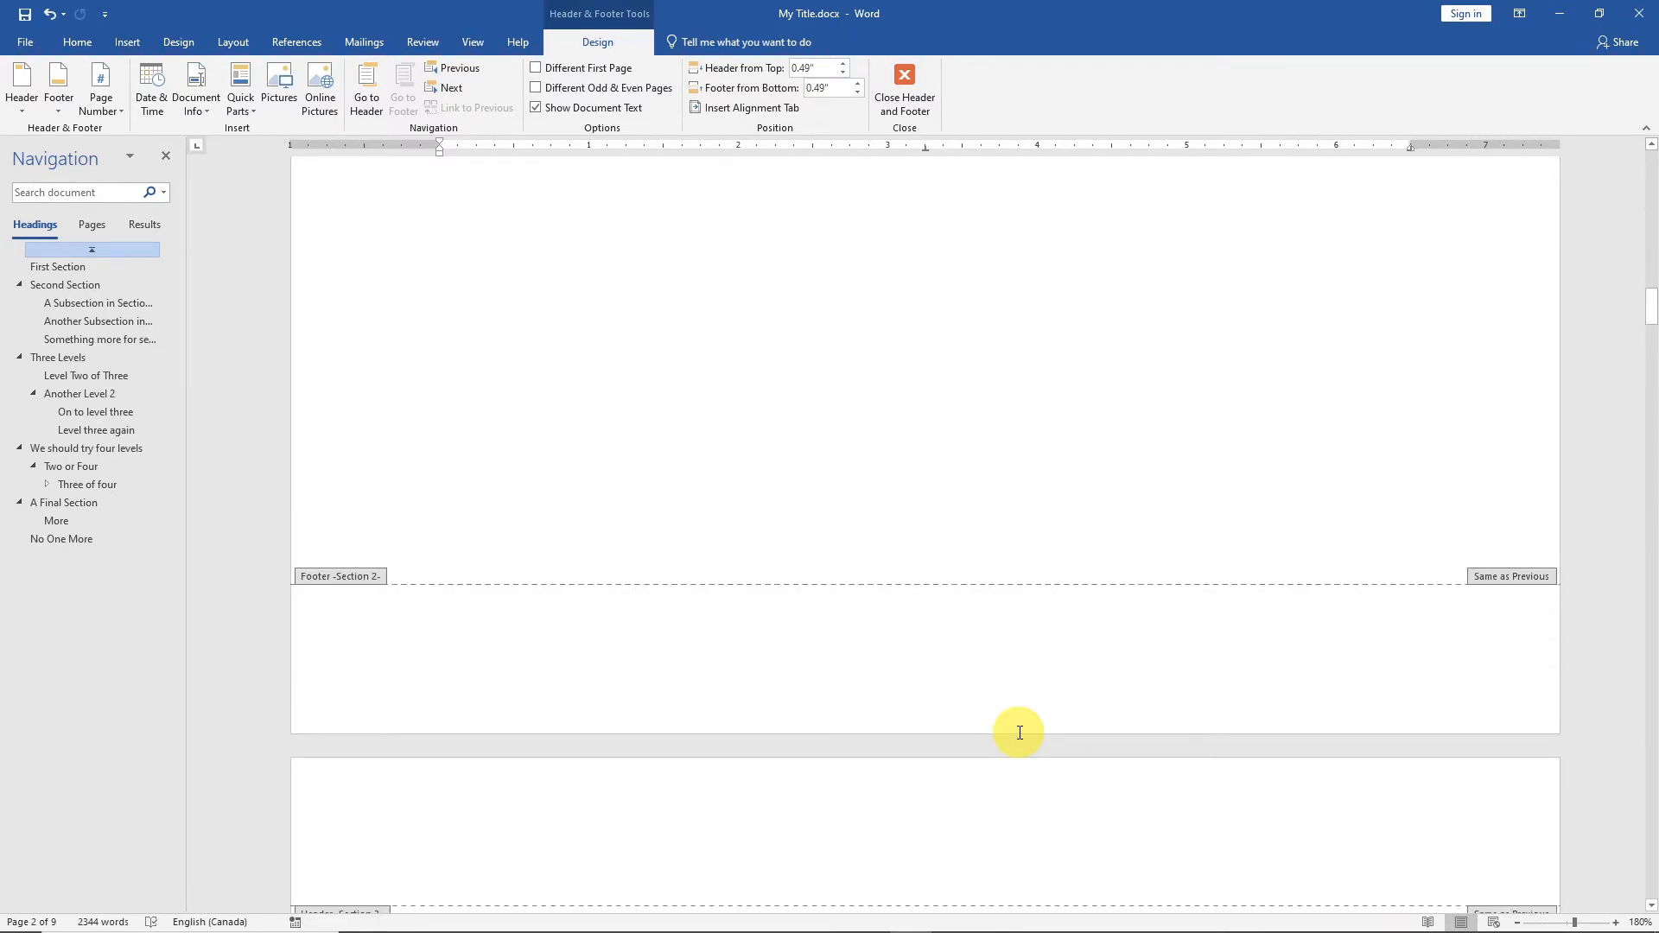
pyautogui.scroll(10, 1020, 733)
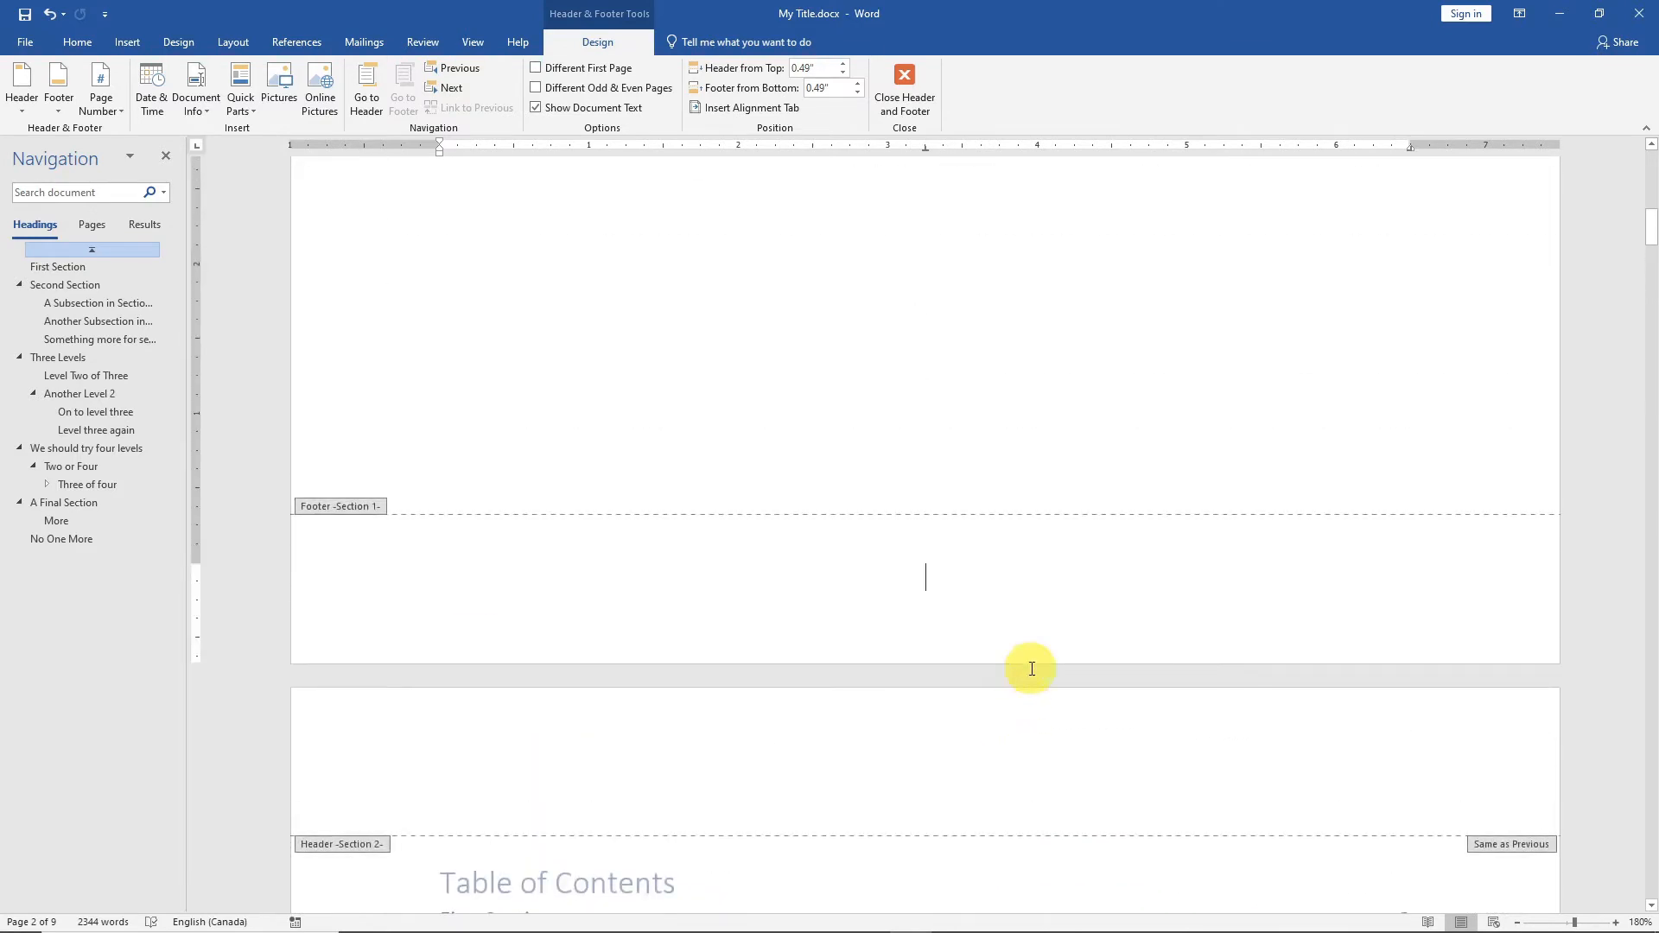
pyautogui.click(1063, 602)
pyautogui.hotkey('ctrl', 'z')
# Unlink the Section 2 footer on the table of contents page from the previous section's footer.
pyautogui.scroll(-1, 932, 464)
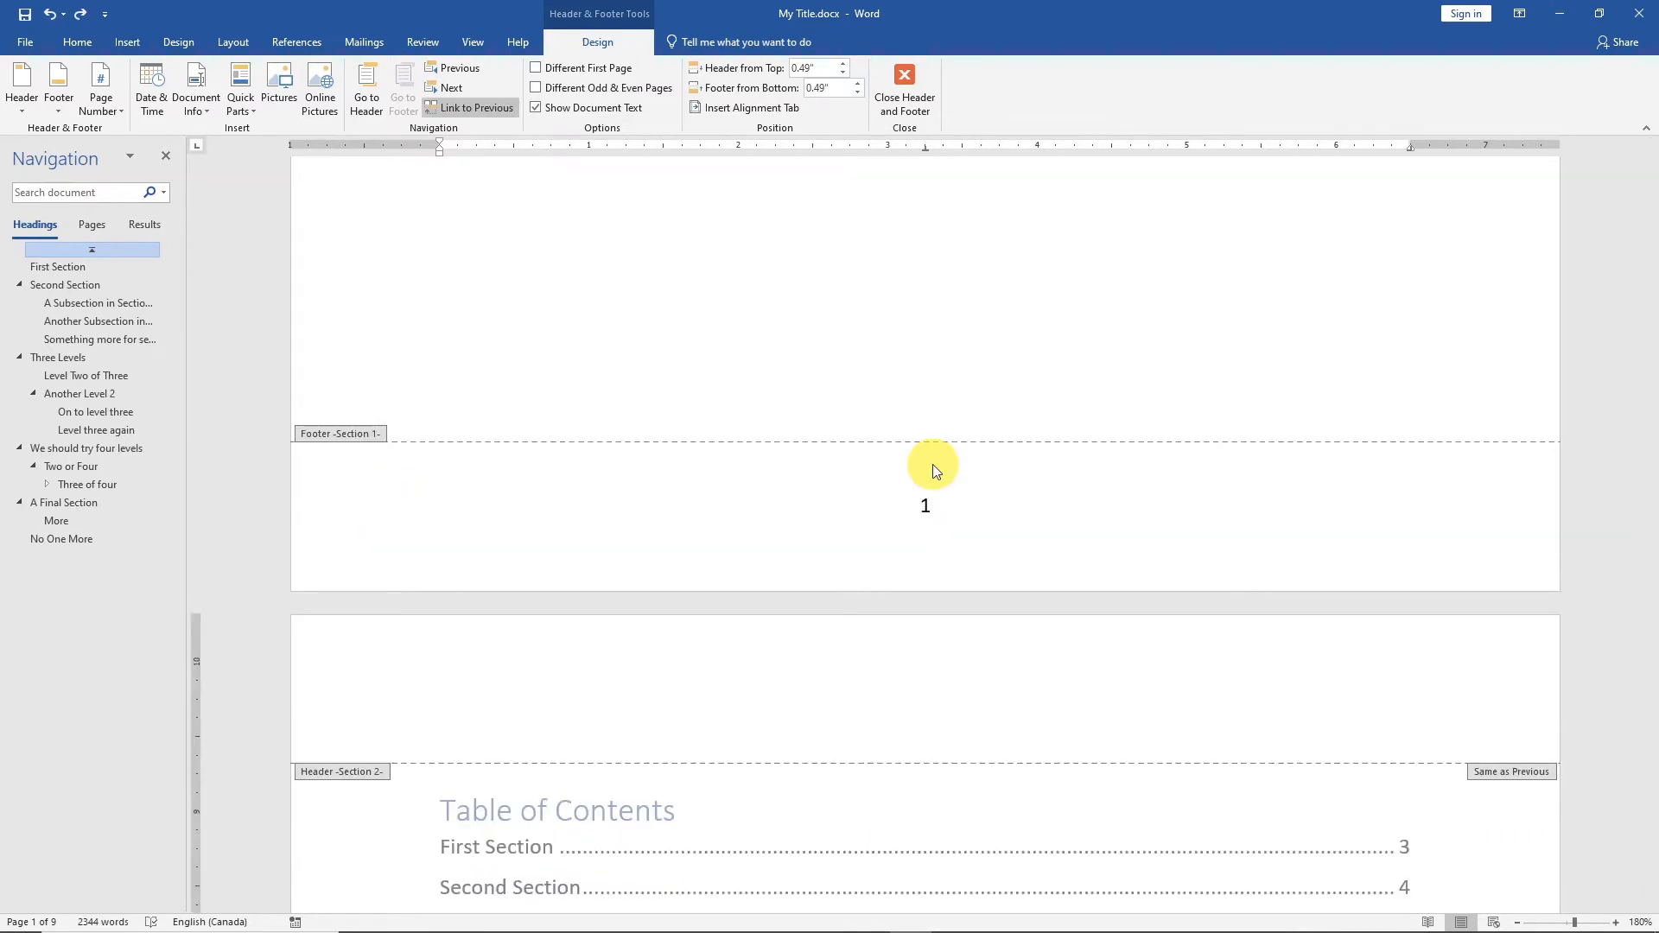
pyautogui.scroll(-8, 933, 471)
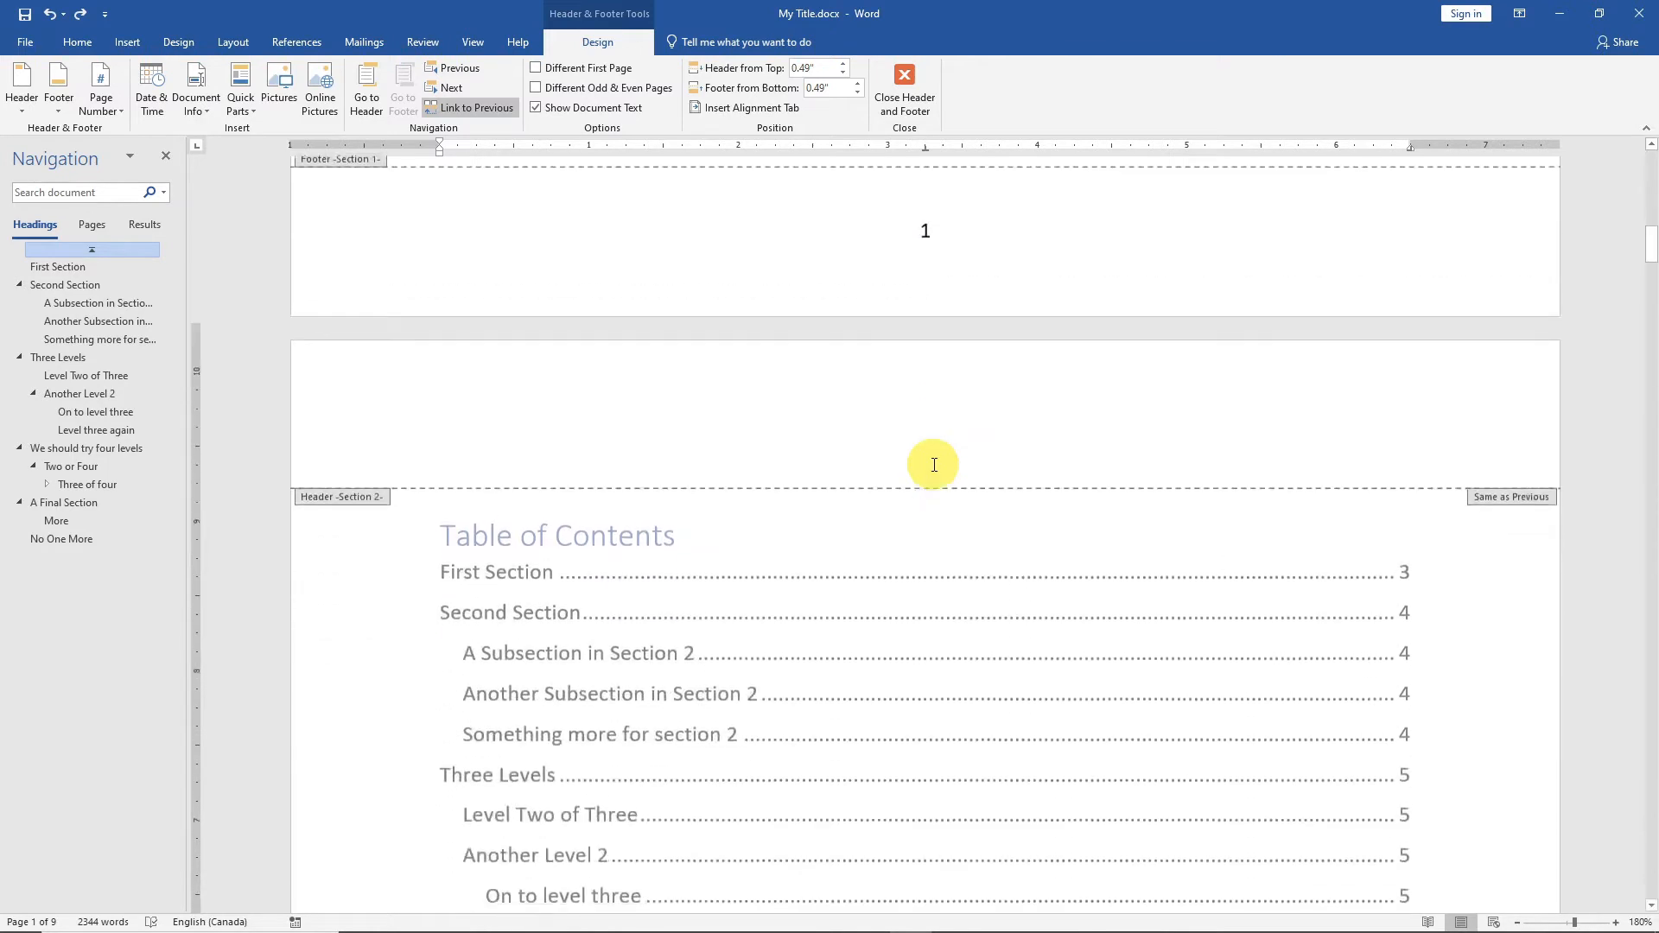
pyautogui.scroll(-10, 932, 471)
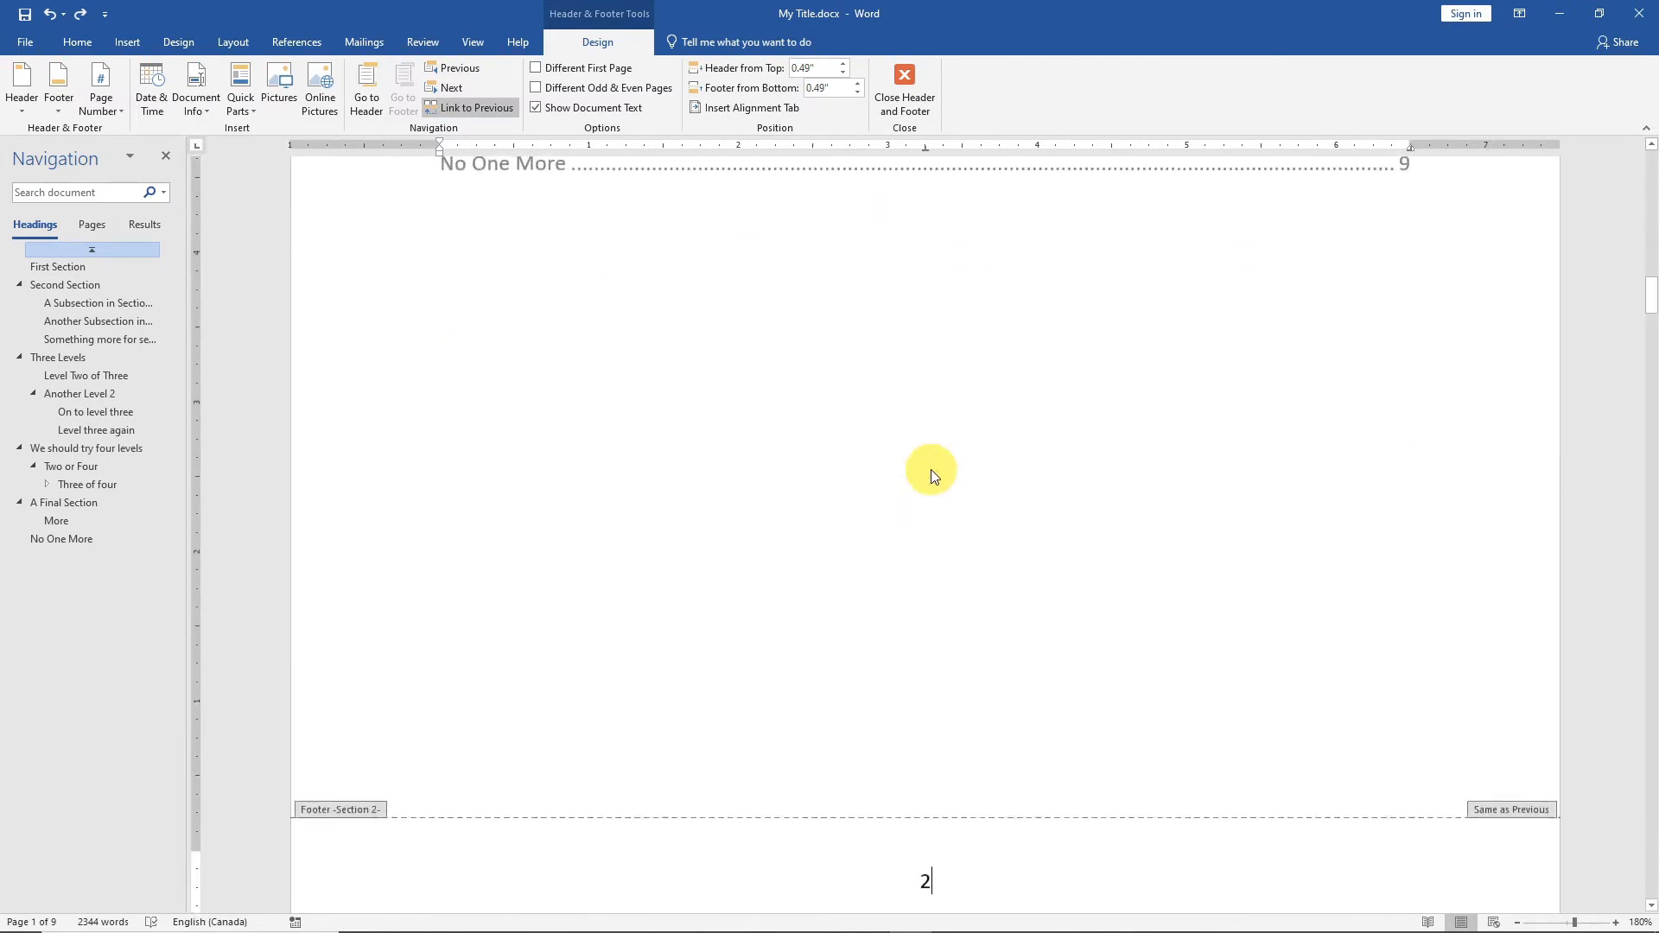
pyautogui.scroll(-1, 933, 475)
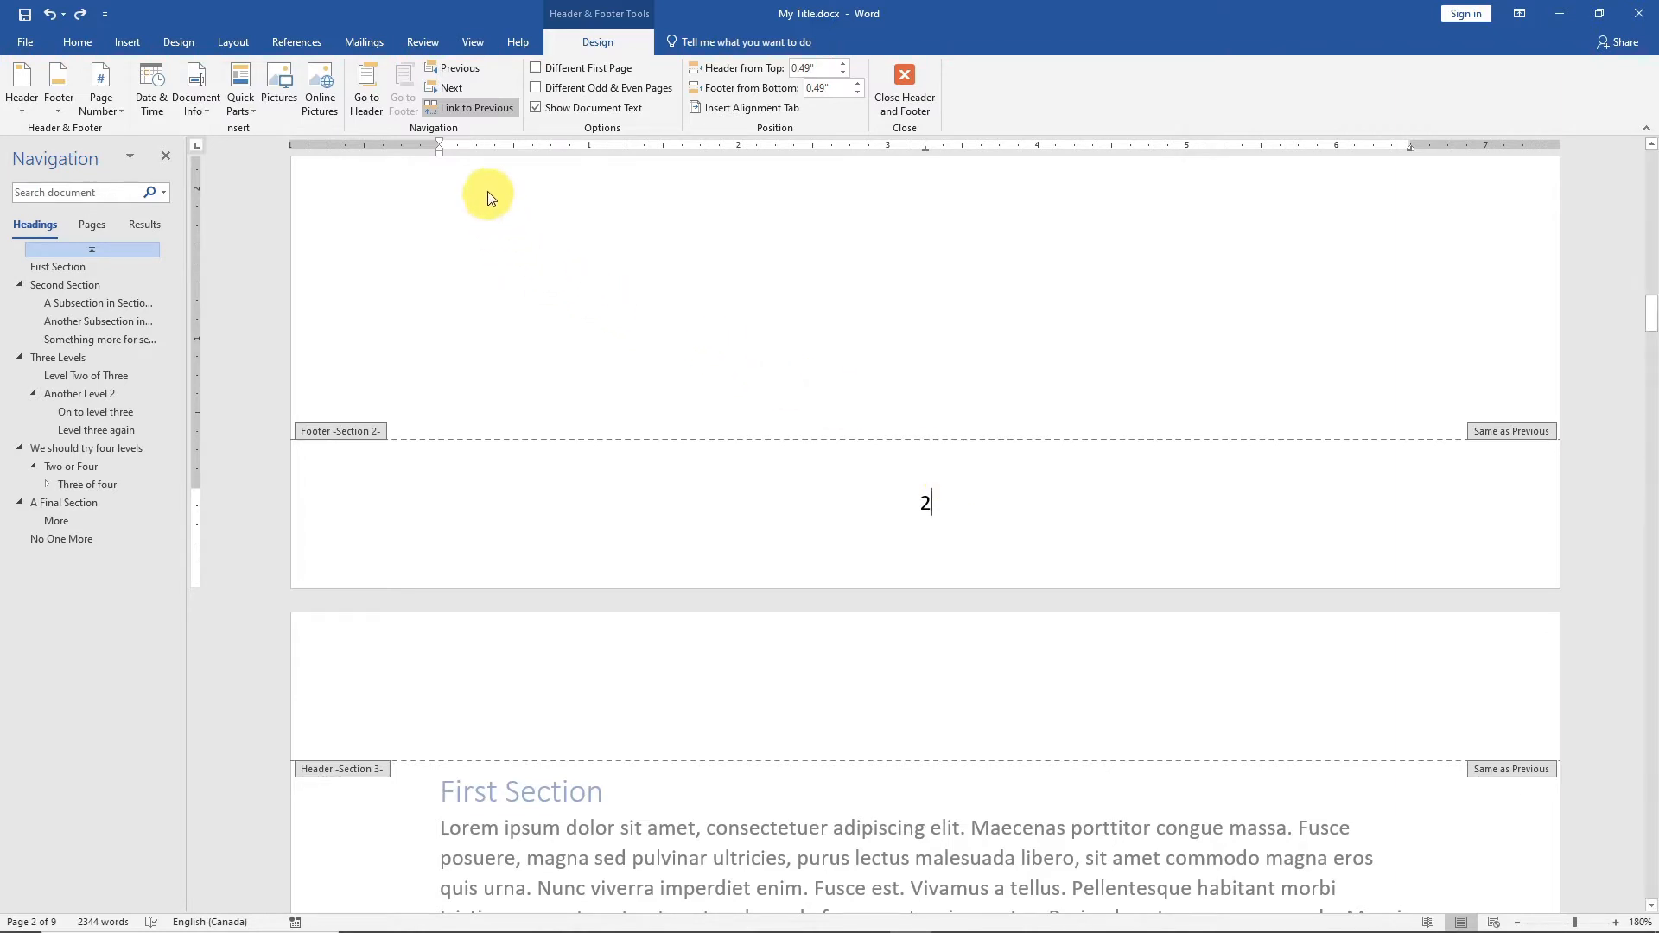
pyautogui.click(501, 106)
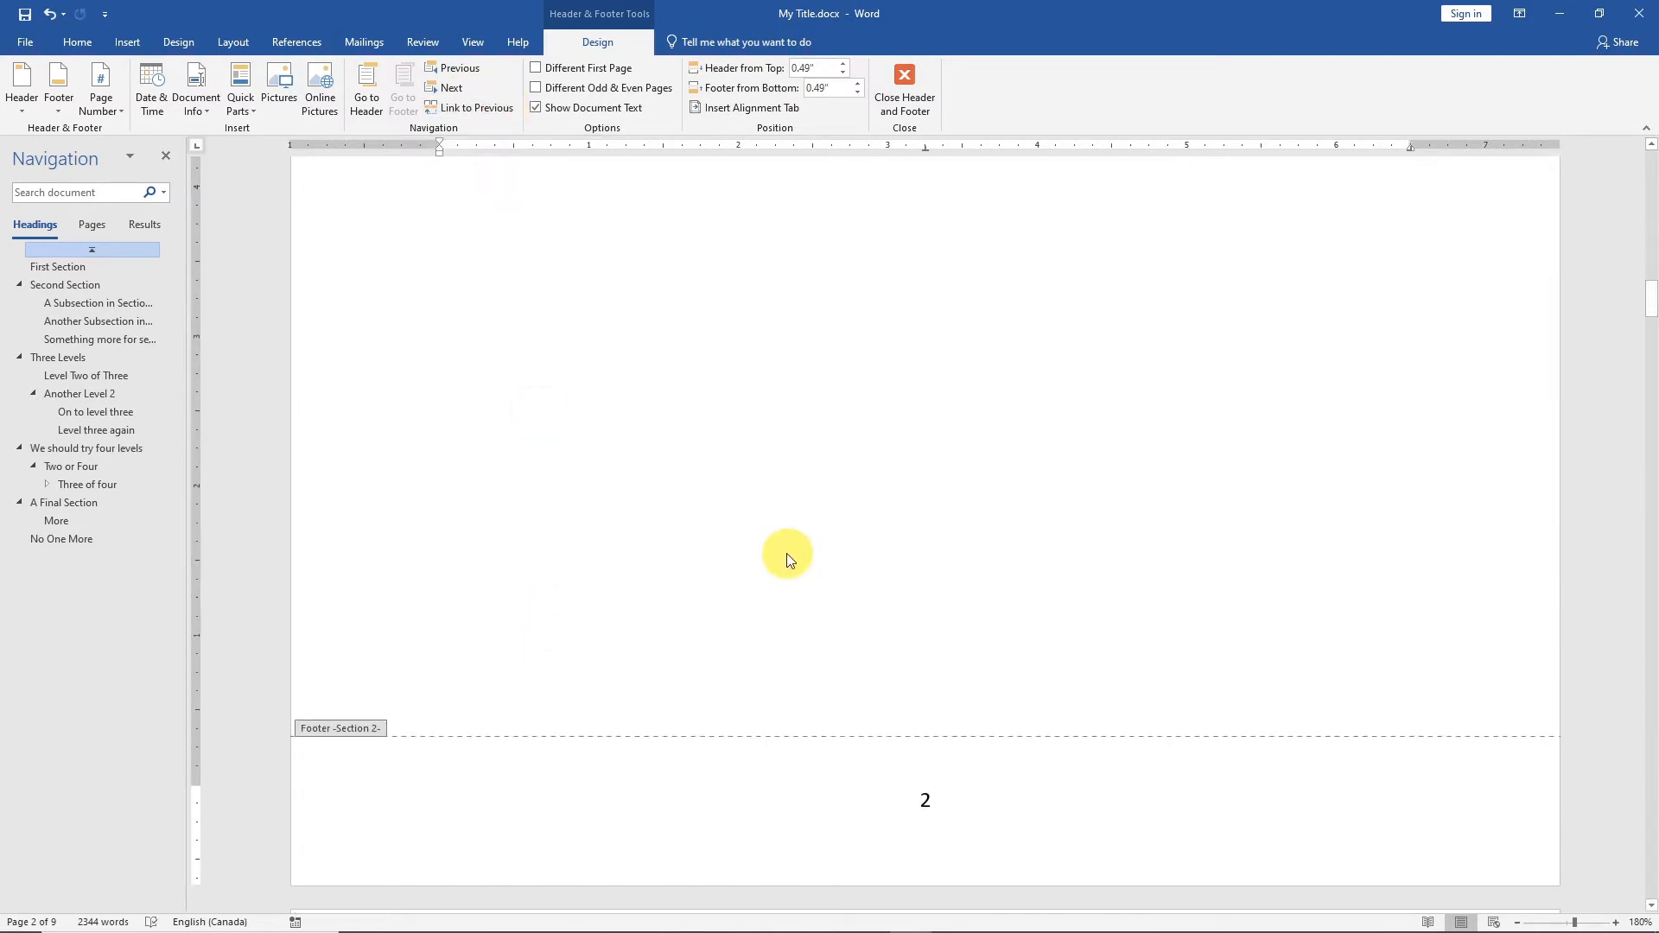
# Delete the page number from the Section 1 footer on the title page.
pyautogui.scroll(10, 929, 759)
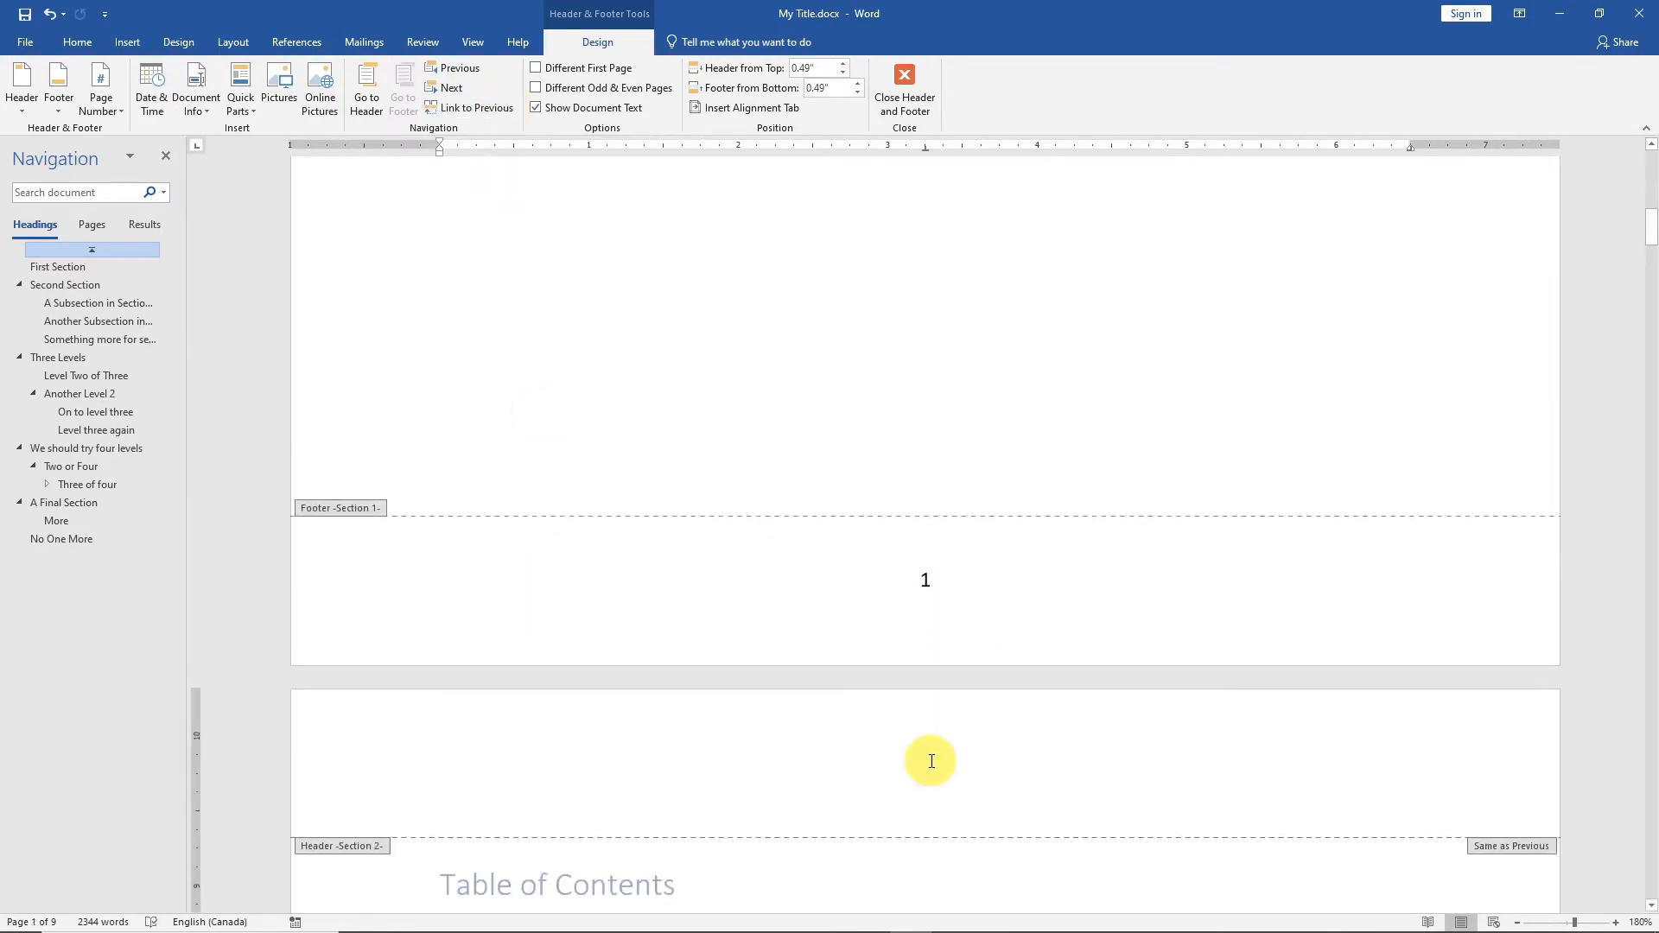
pyautogui.click(938, 432)
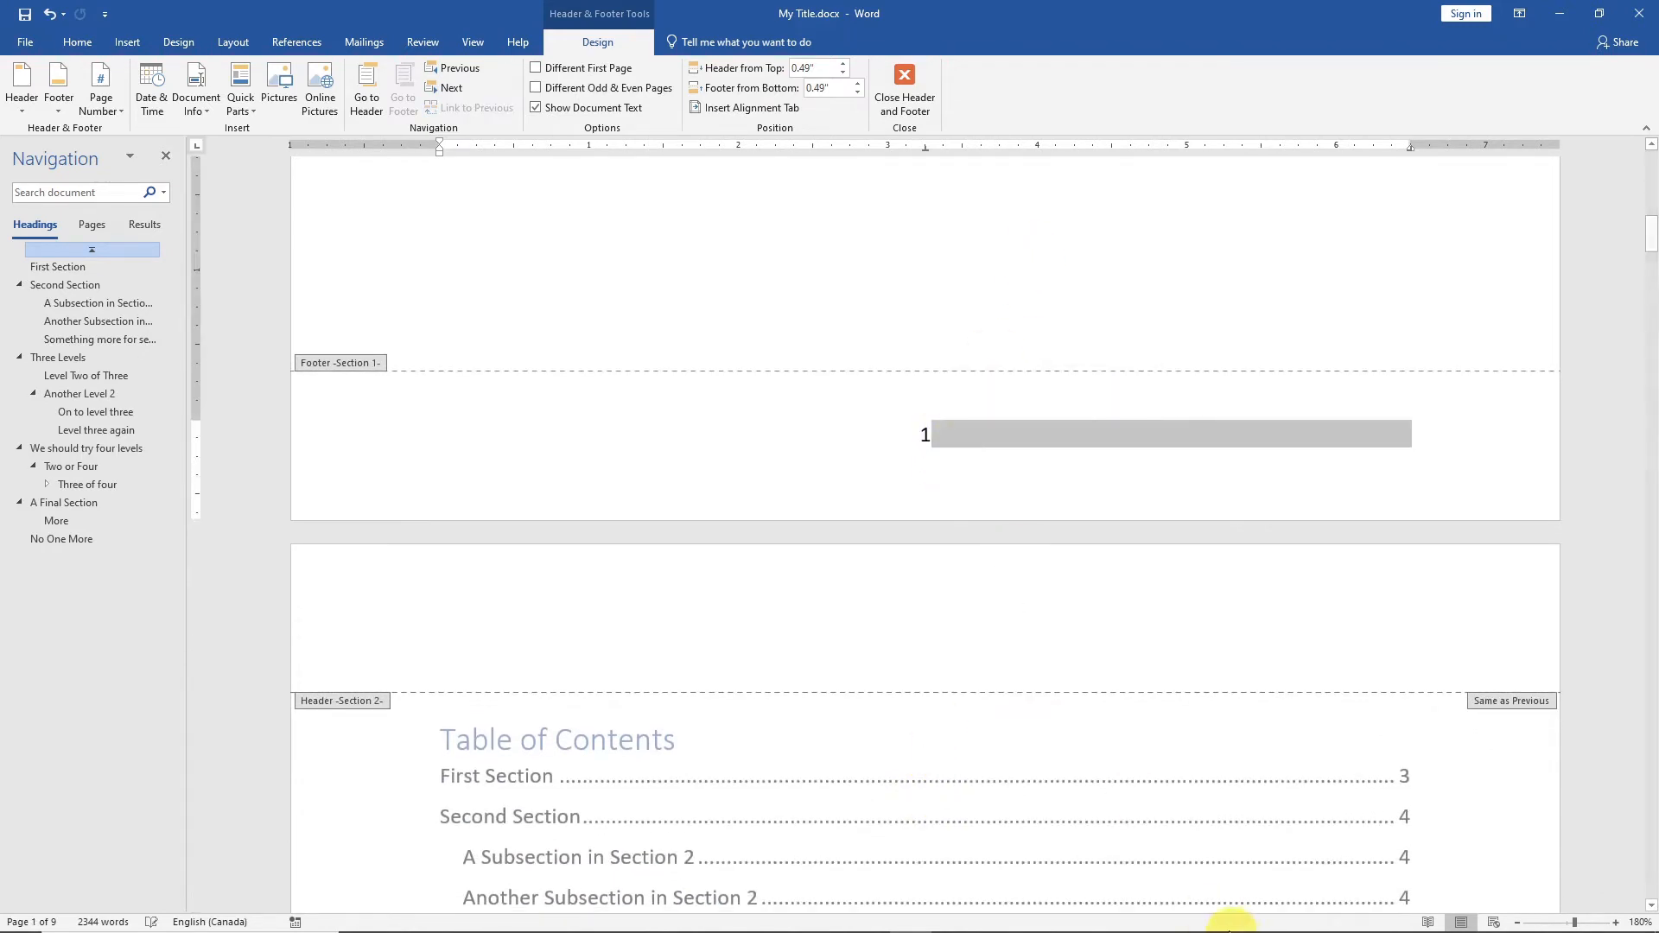
pyautogui.moveTo(1229, 931)
pyautogui.press('BackSpace')
pyautogui.press('BackSpace')
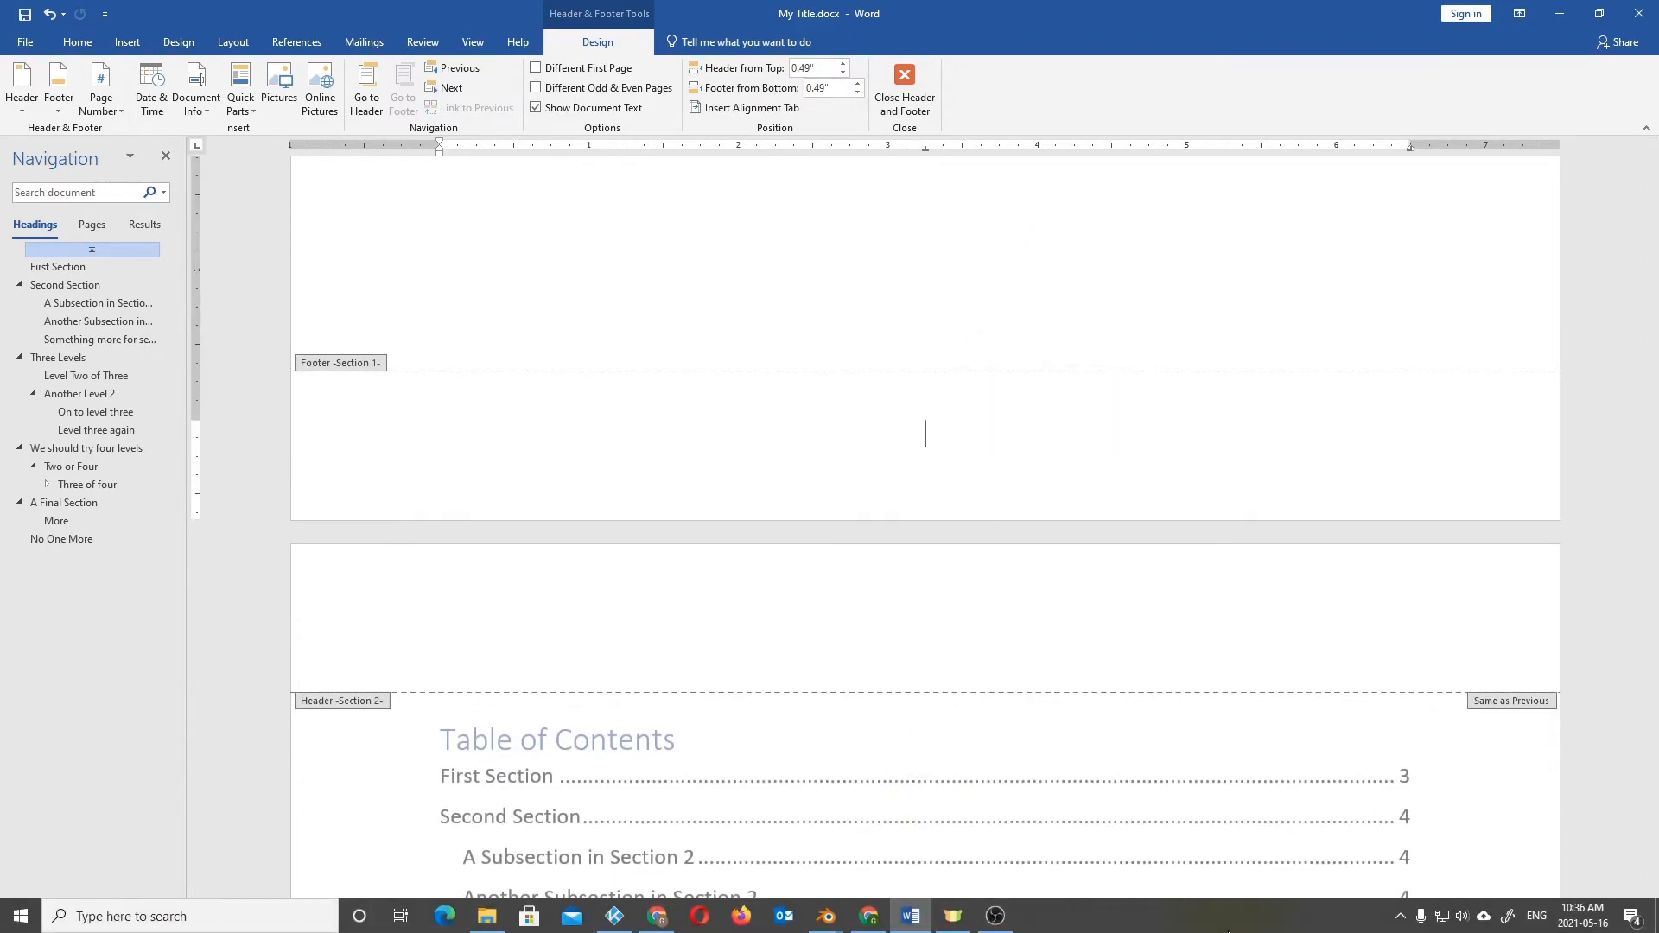
# Restart the page numbering at 1 in Section 3, where the First Section heading begins.
pyautogui.scroll(-12, 1222, 833)
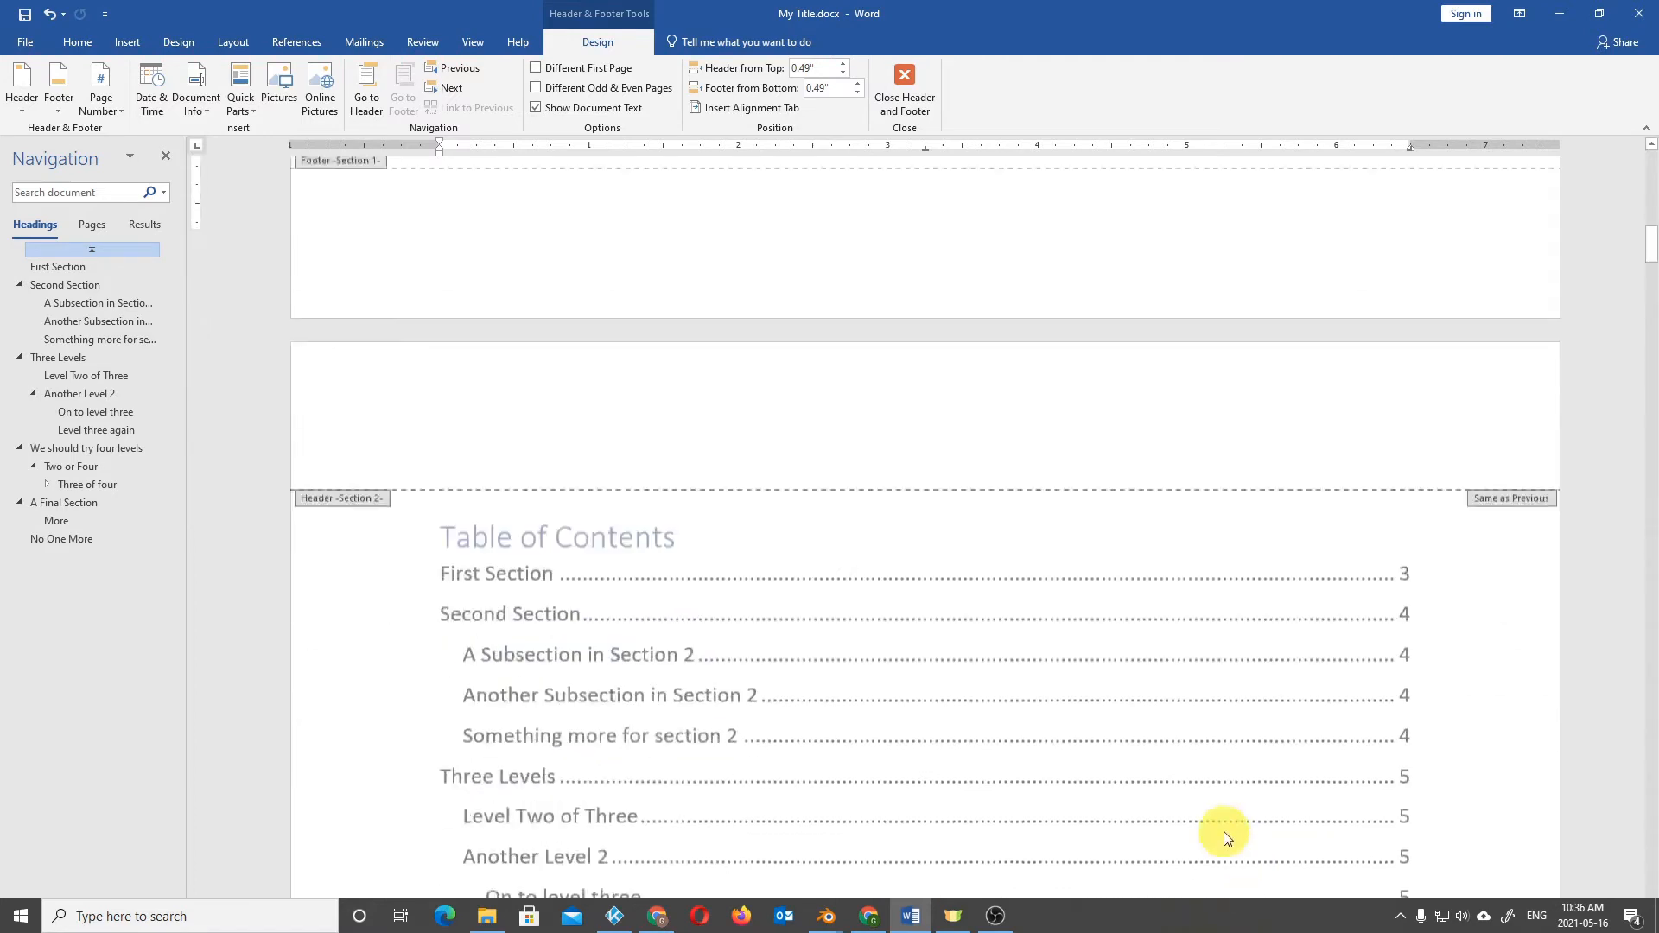
pyautogui.scroll(-4, 1082, 610)
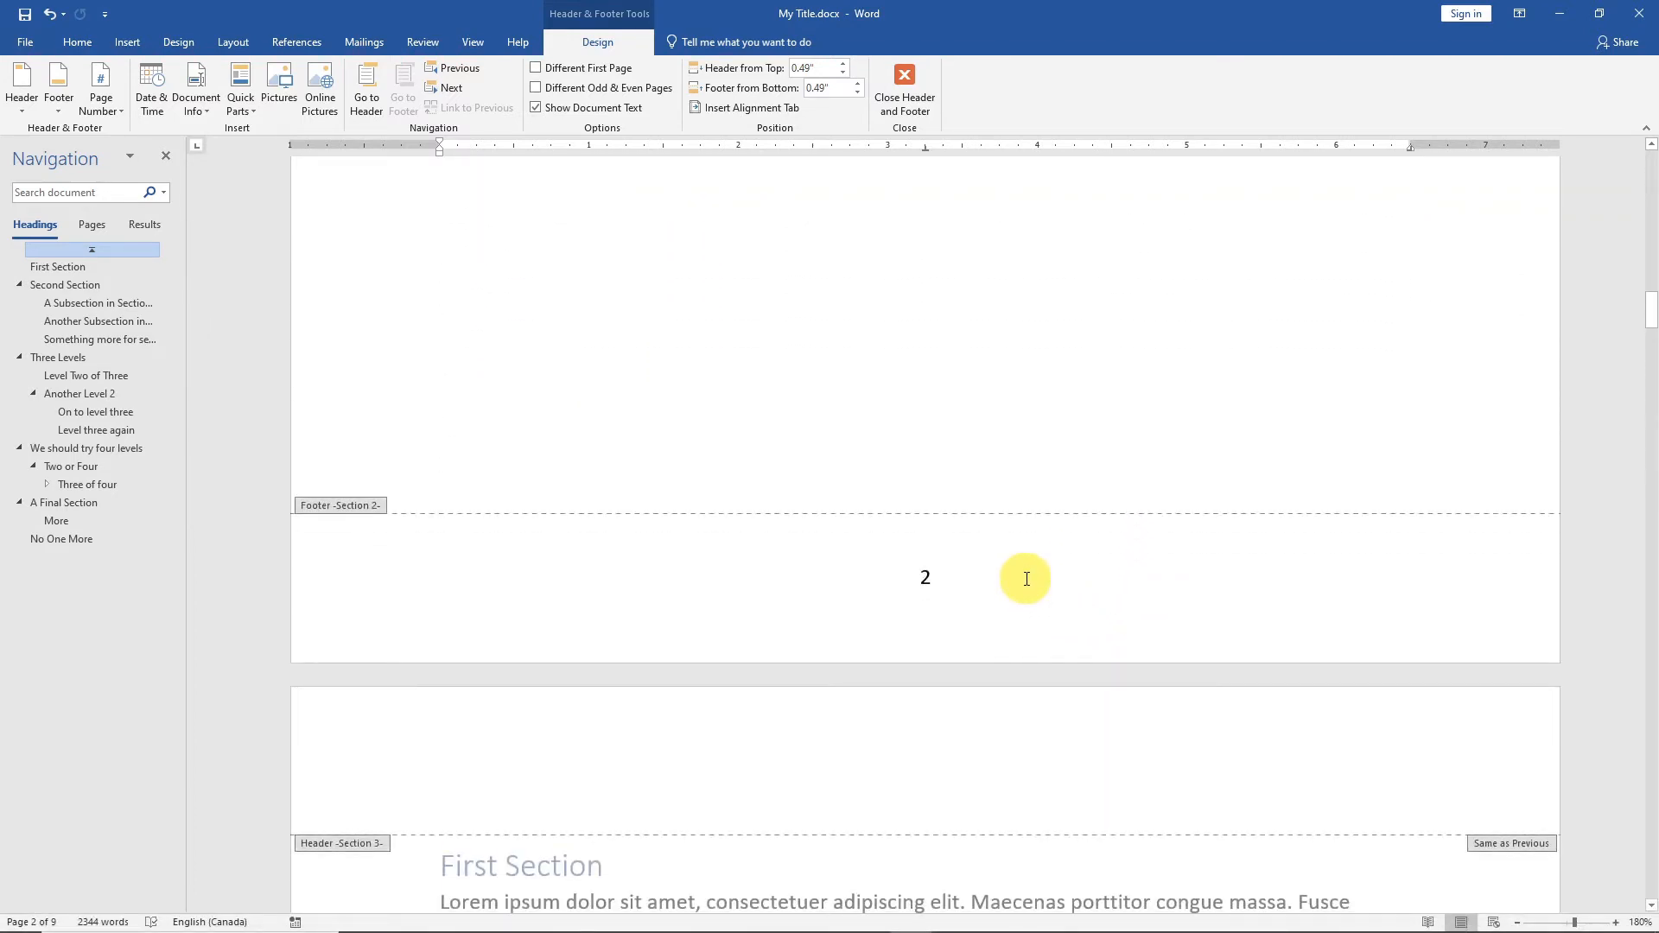
pyautogui.scroll(-1, 1026, 605)
pyautogui.click(1024, 653)
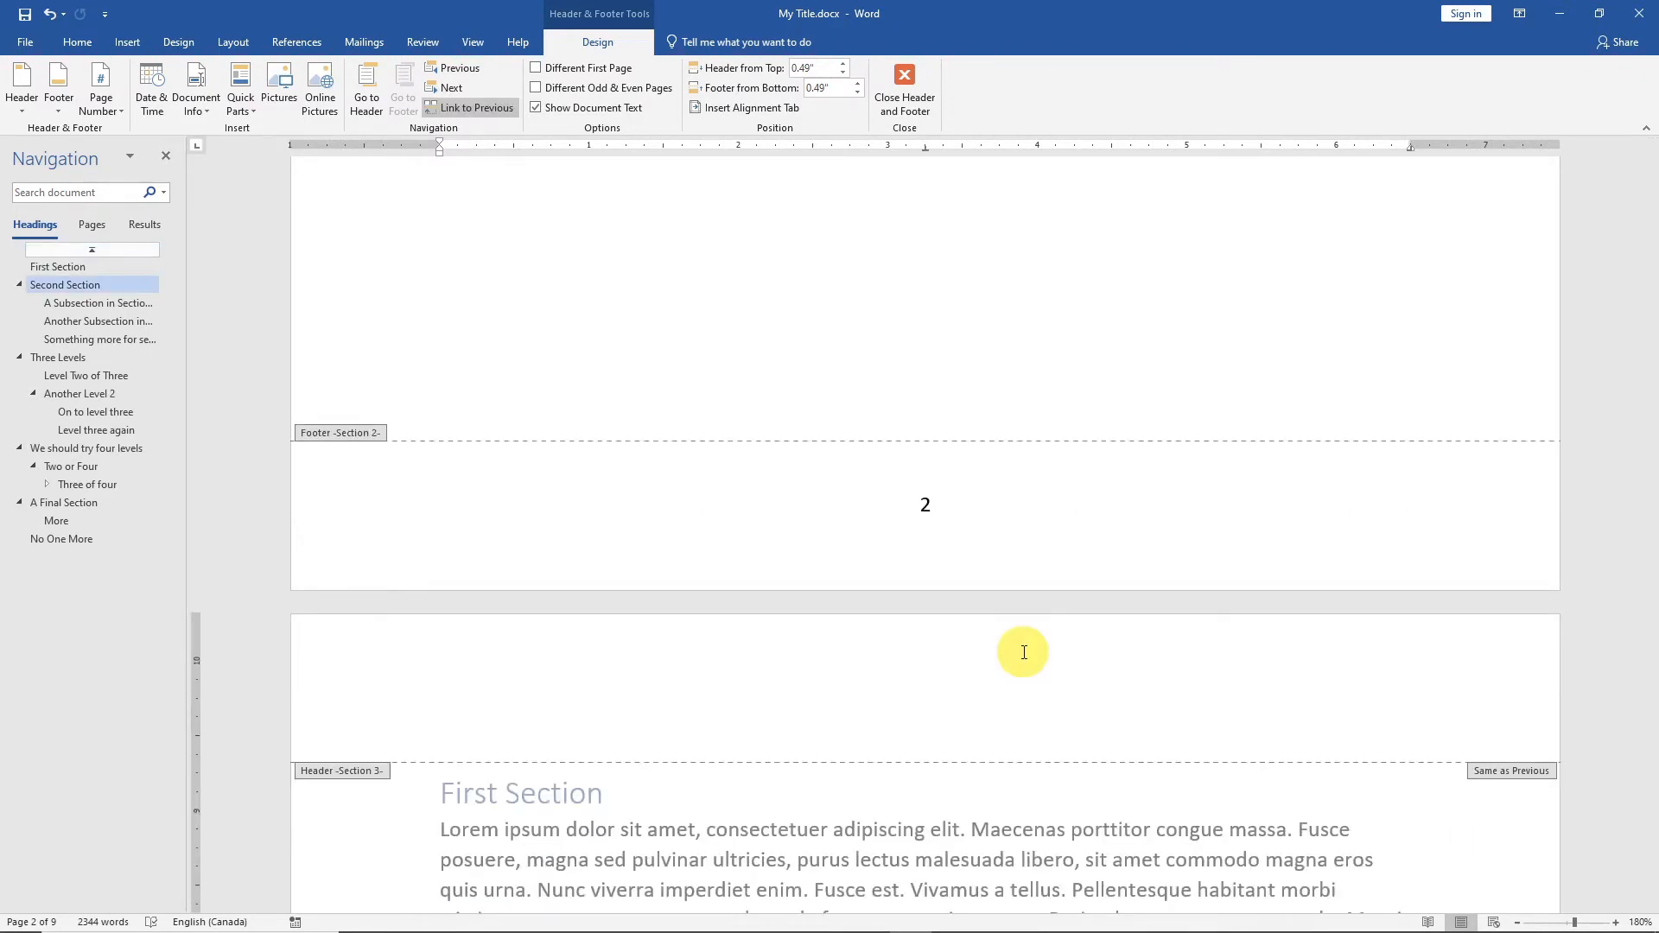
pyautogui.scroll(-15, 1024, 653)
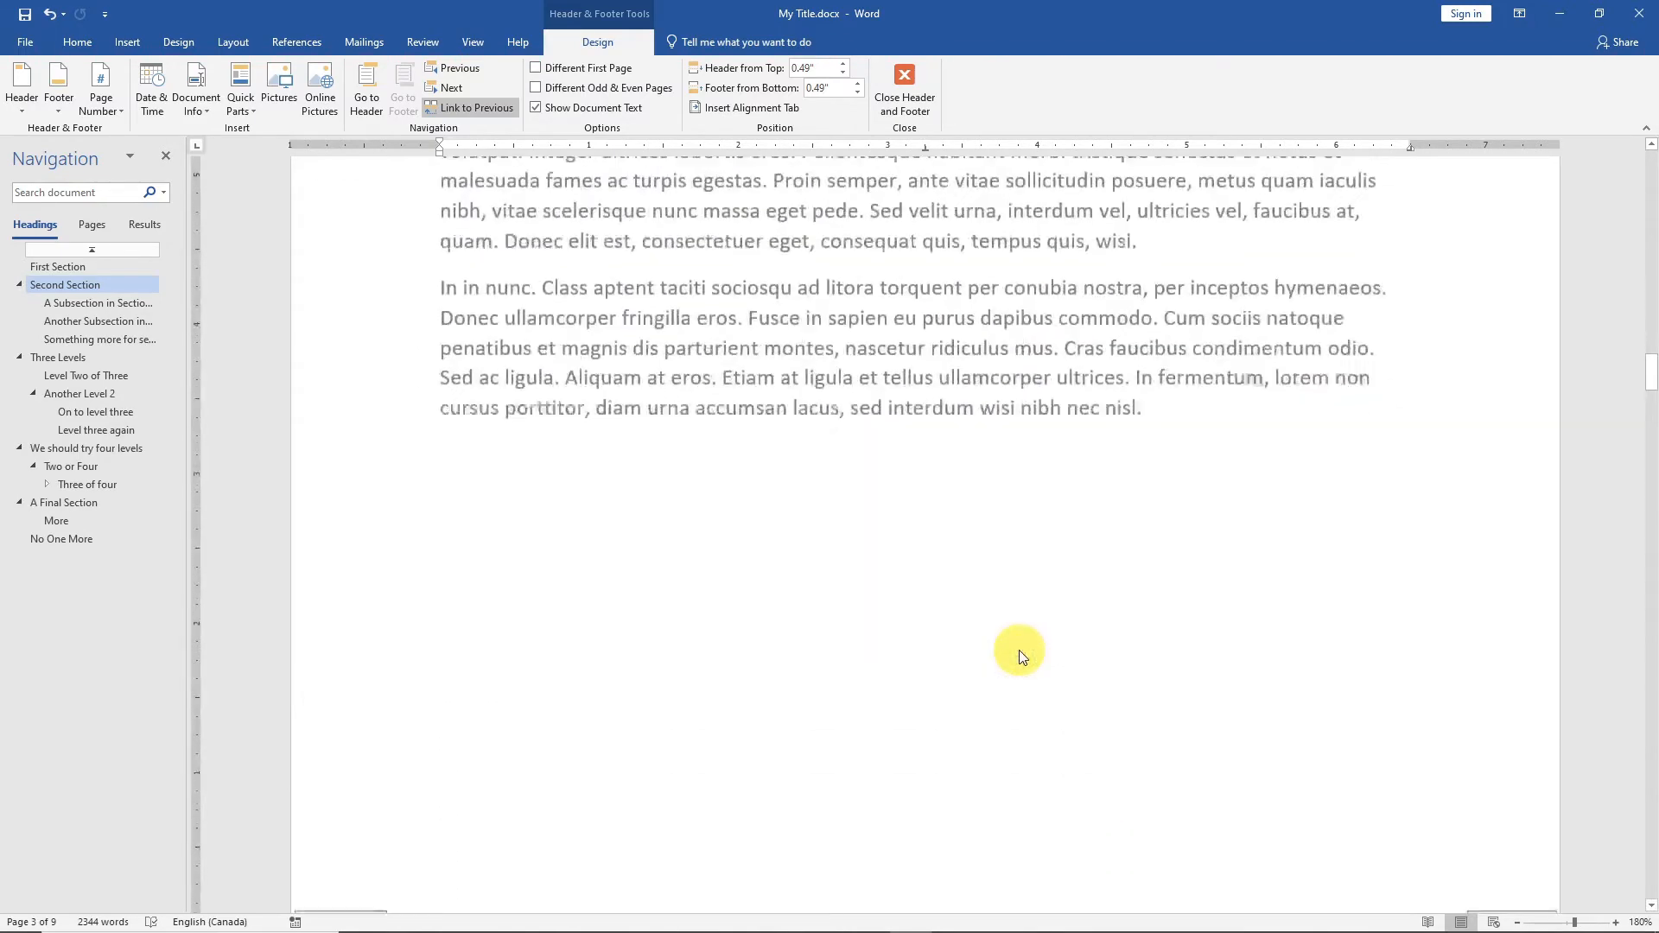
pyautogui.scroll(-4, 1019, 650)
pyautogui.click(1009, 645)
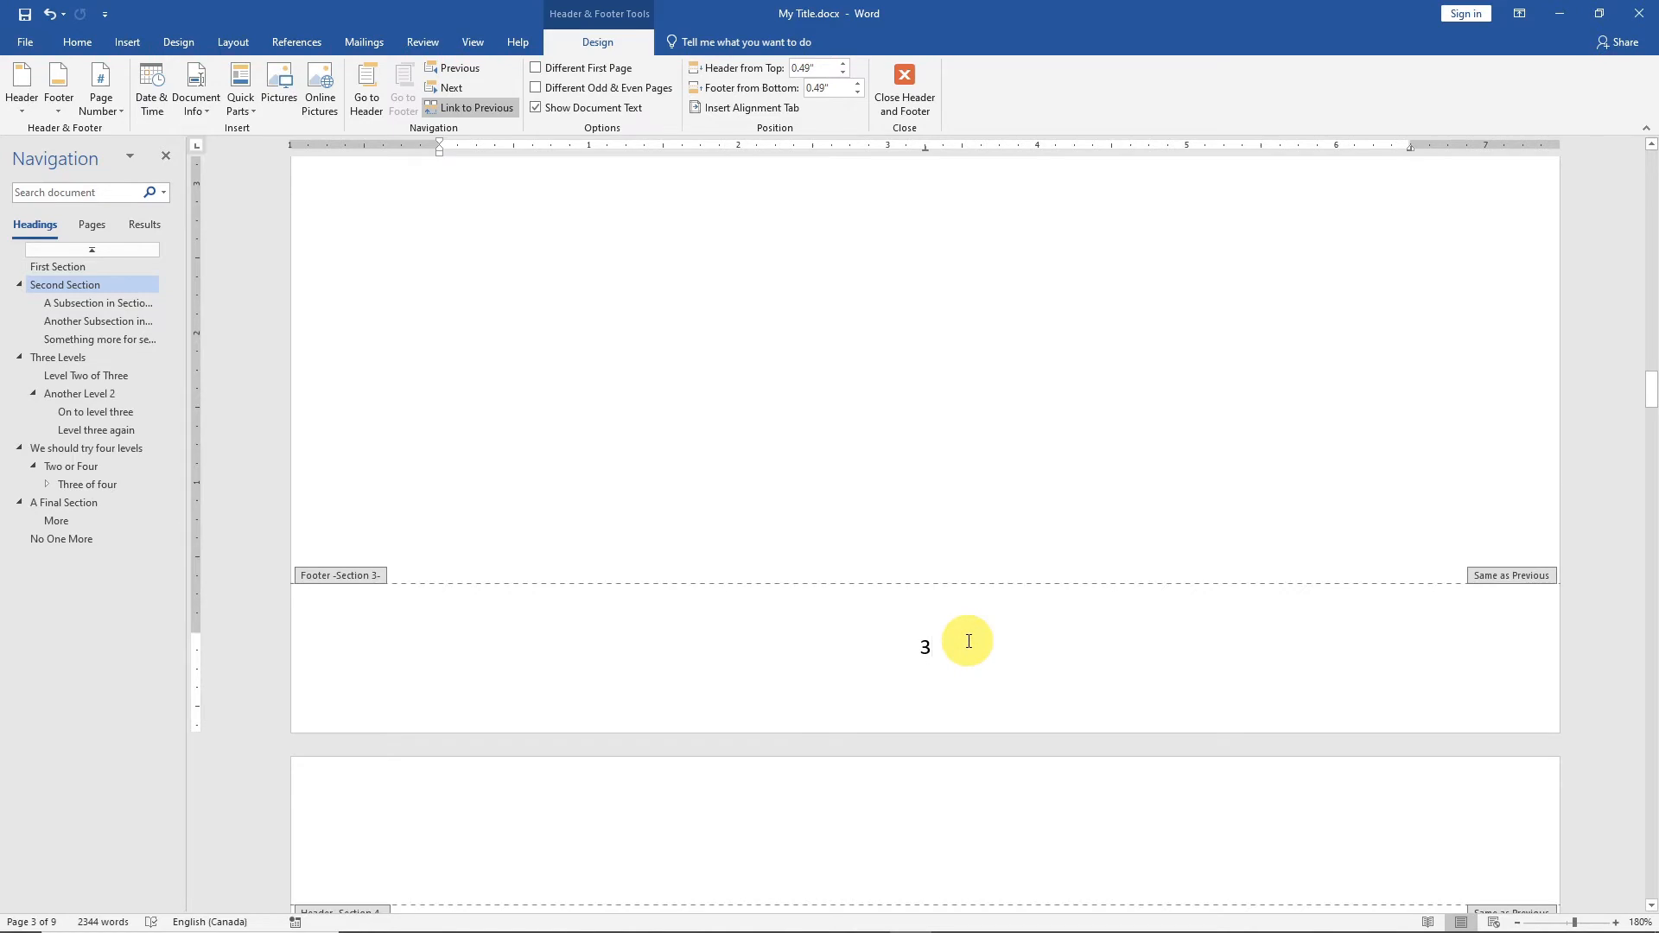
pyautogui.click(116, 110)
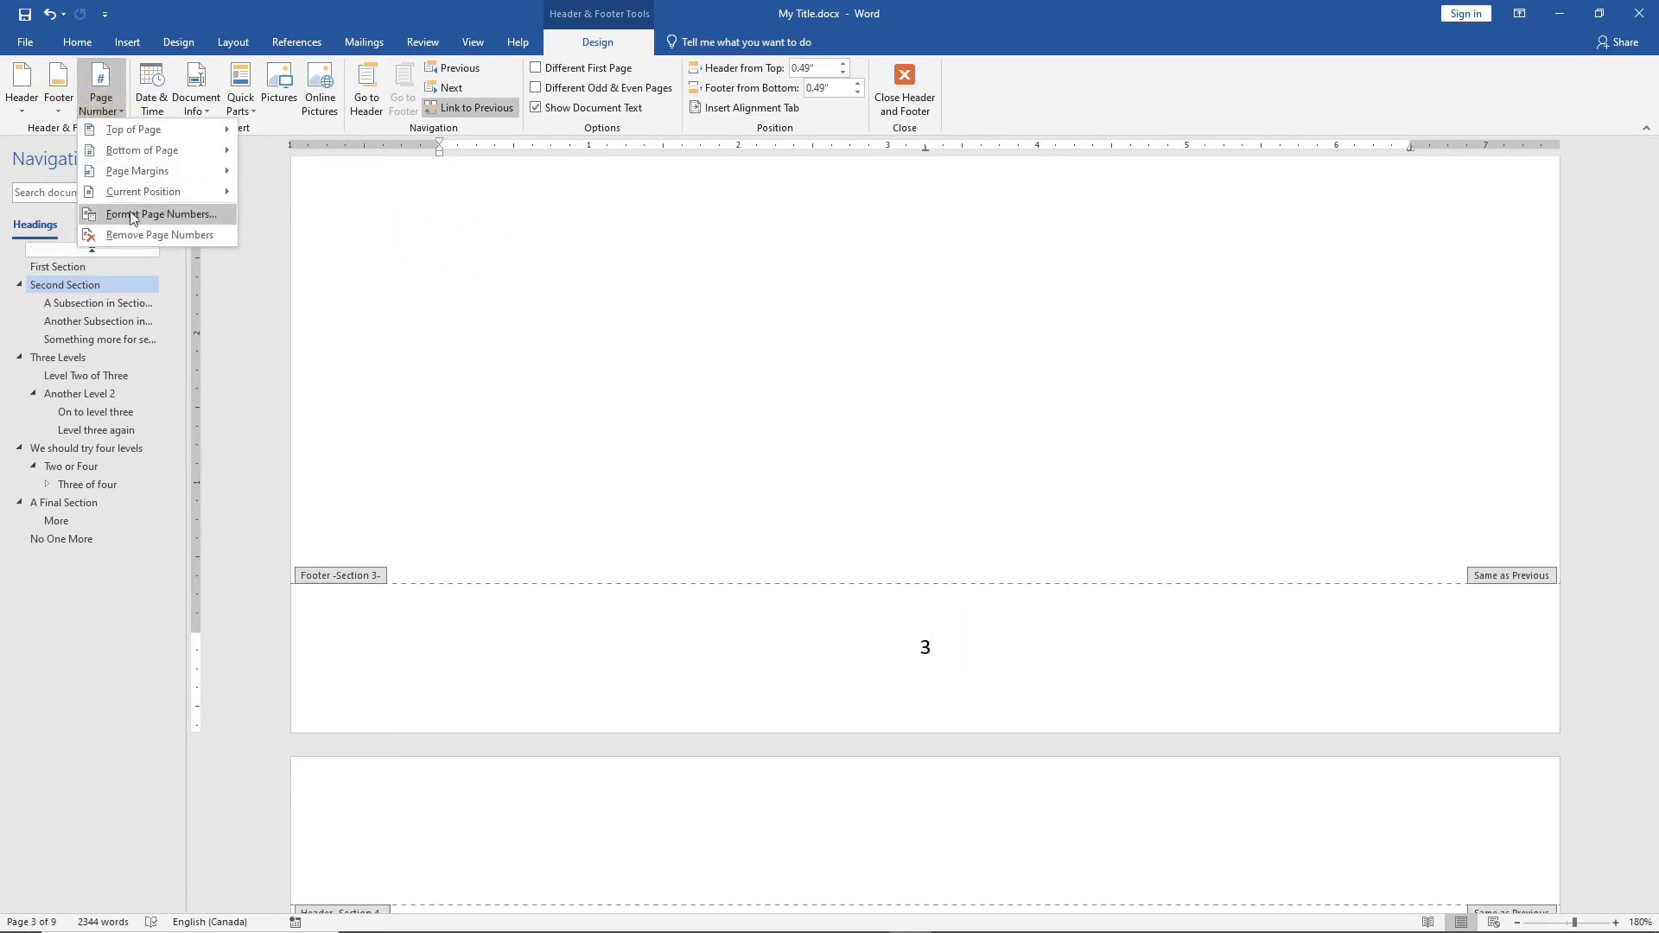
pyautogui.click(138, 215)
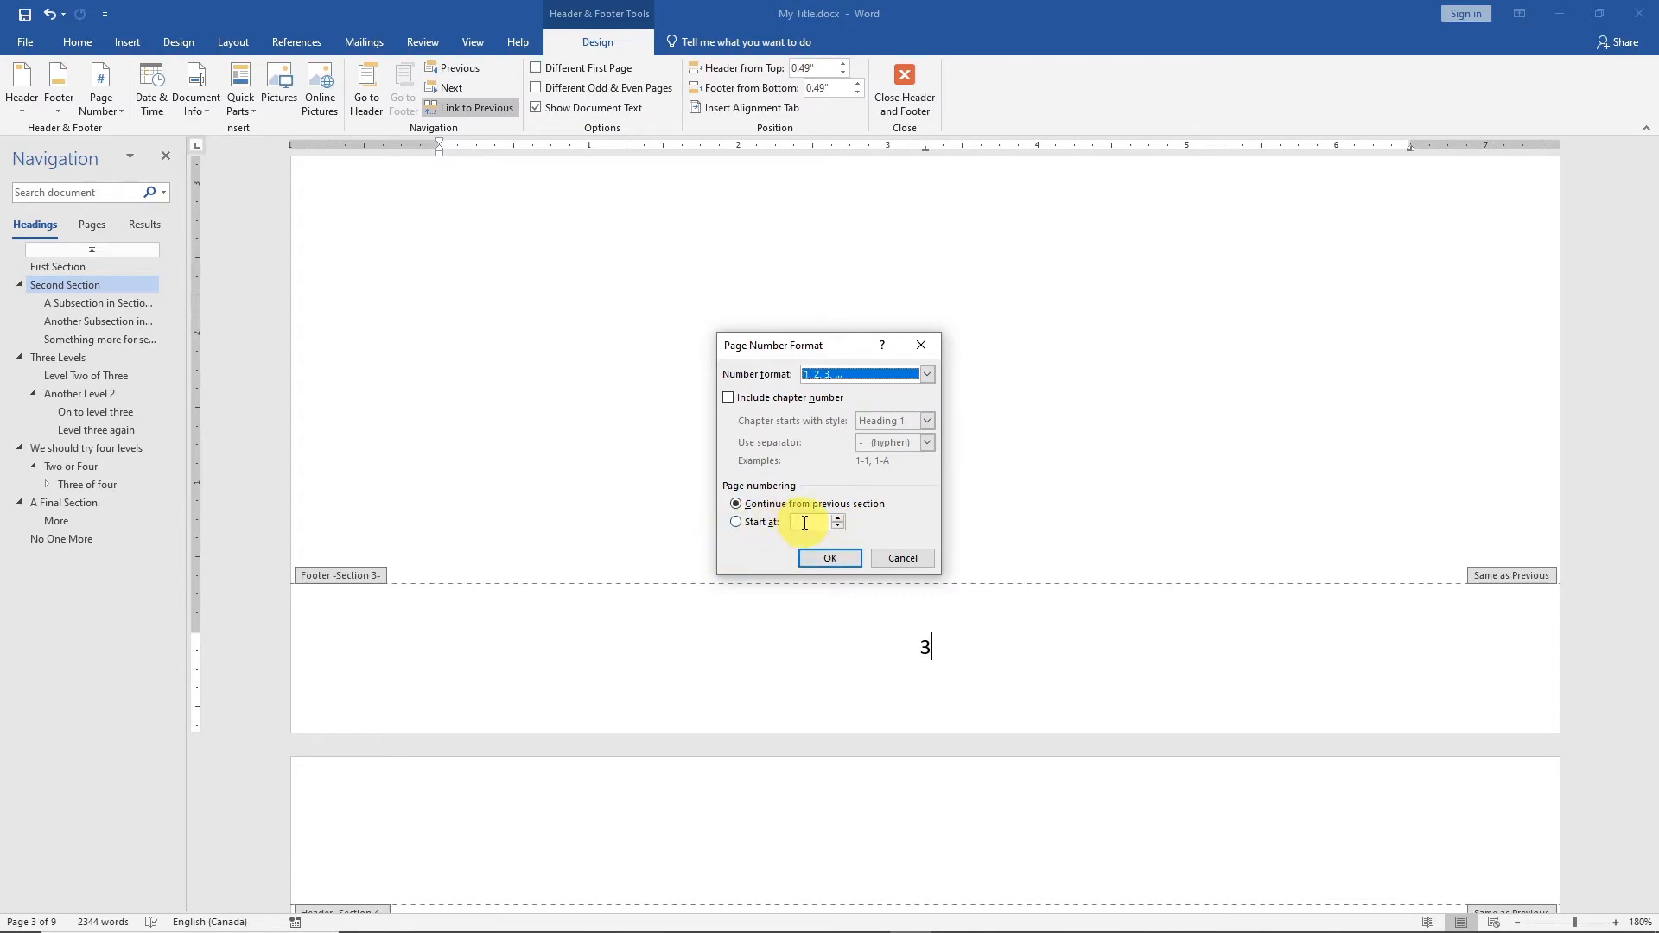
pyautogui.click(736, 522)
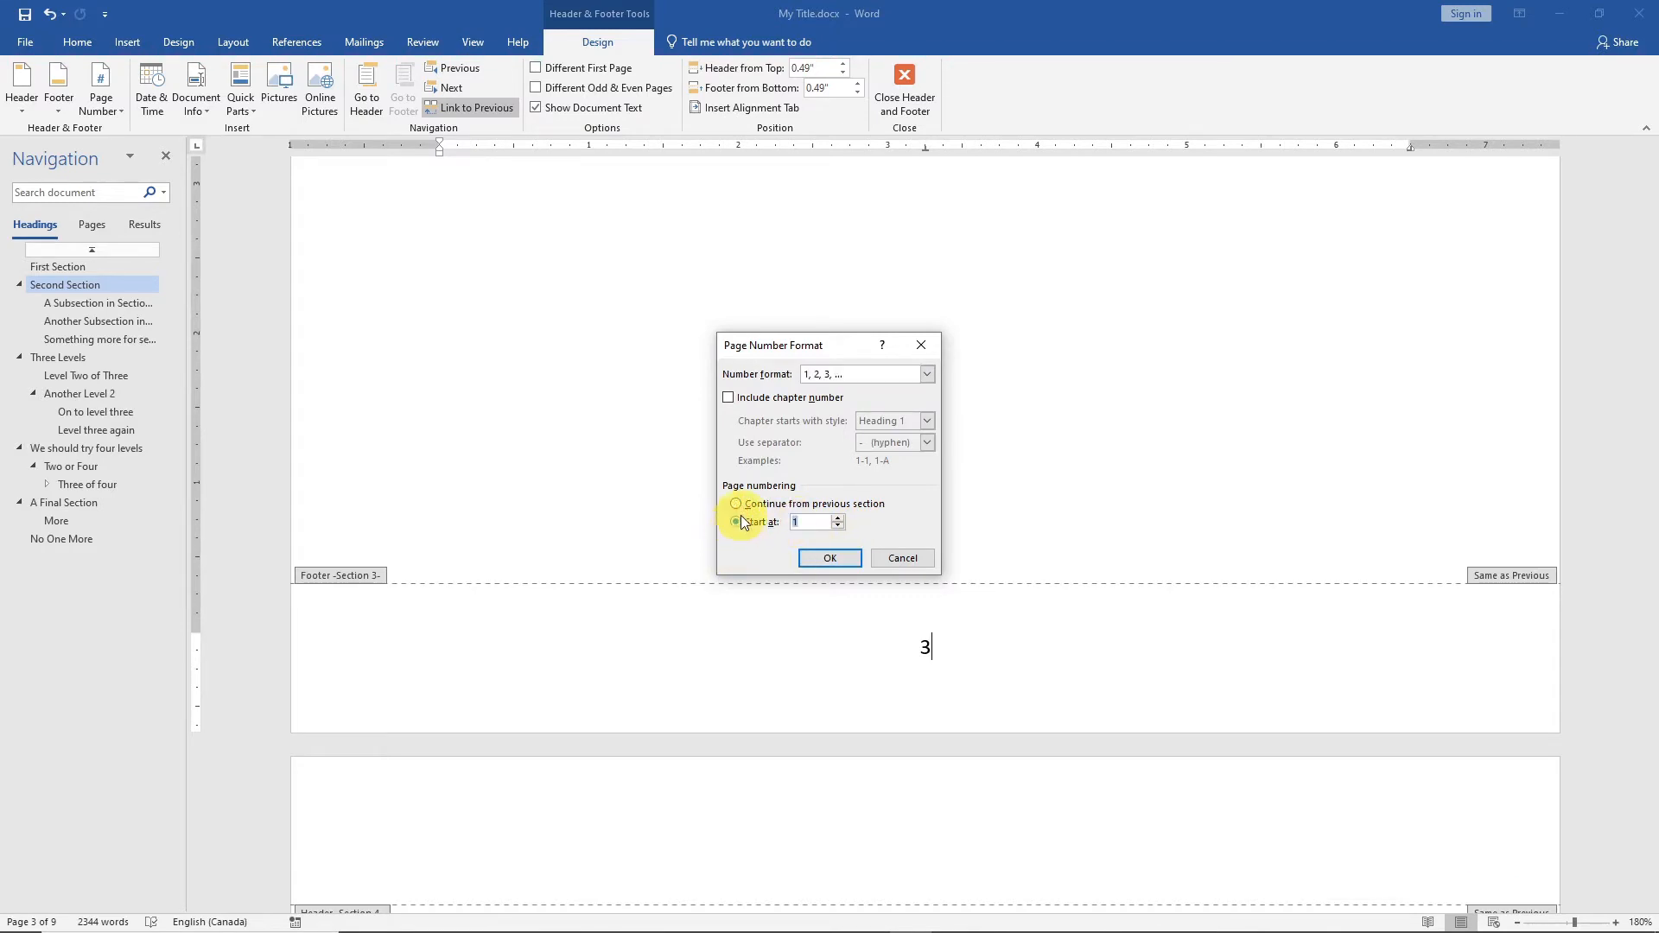
pyautogui.click(829, 558)
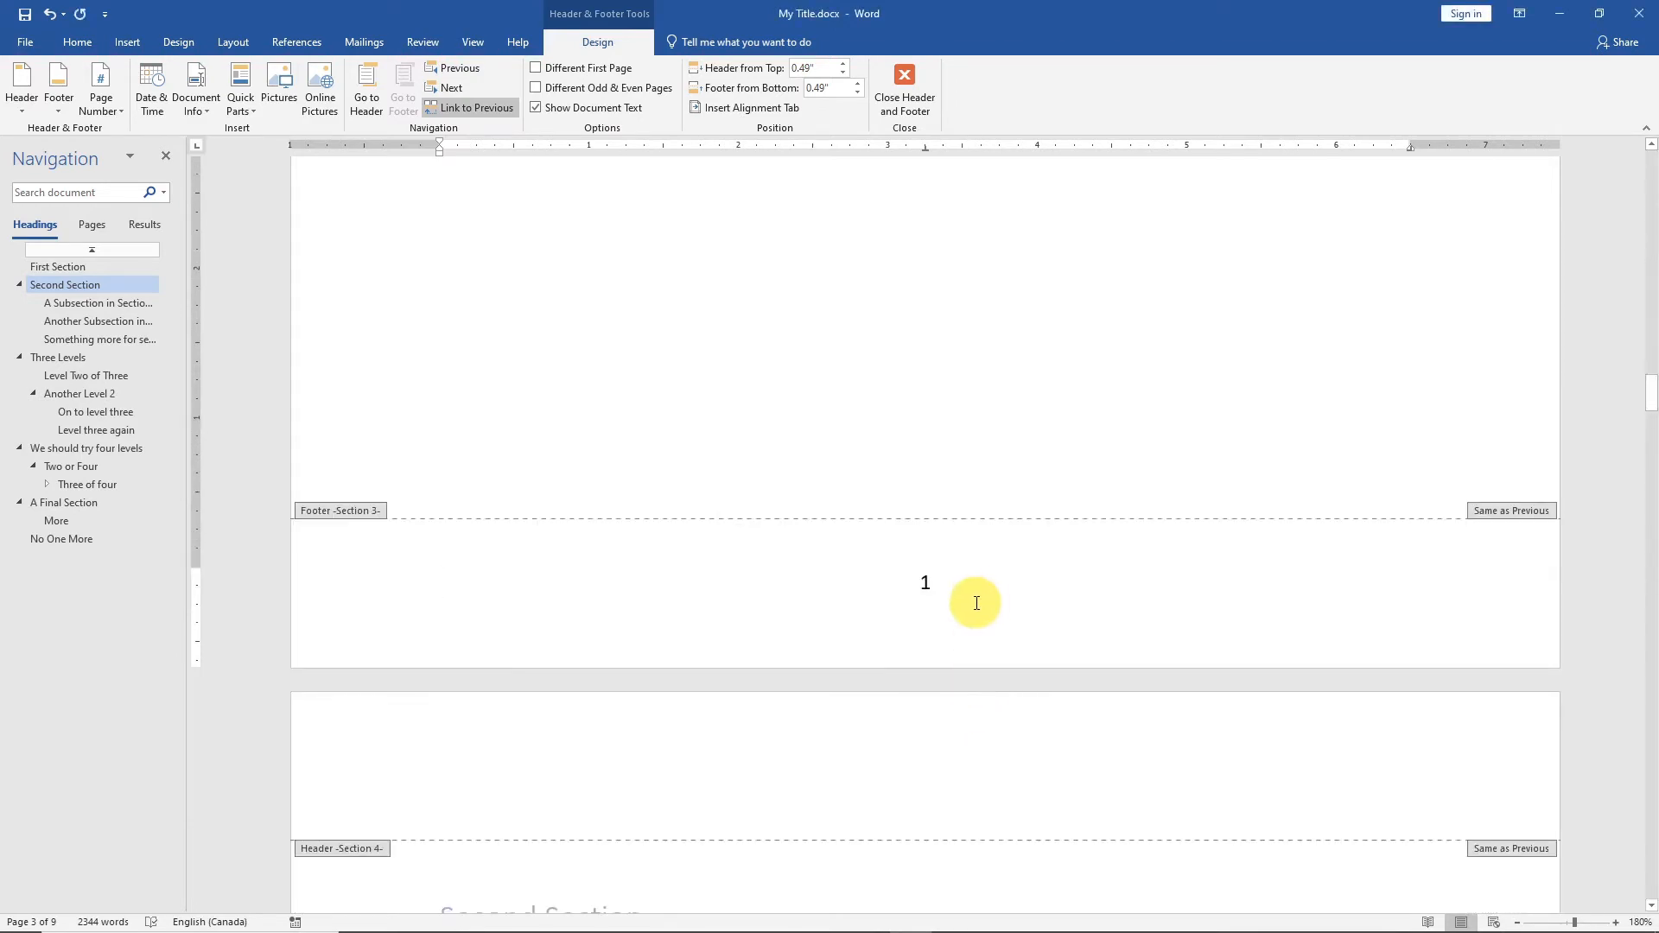
# Format the Section 2 page numbers as lowercase Roman numerals (i, ii, iii) starting at i.
pyautogui.scroll(5, 982, 605)
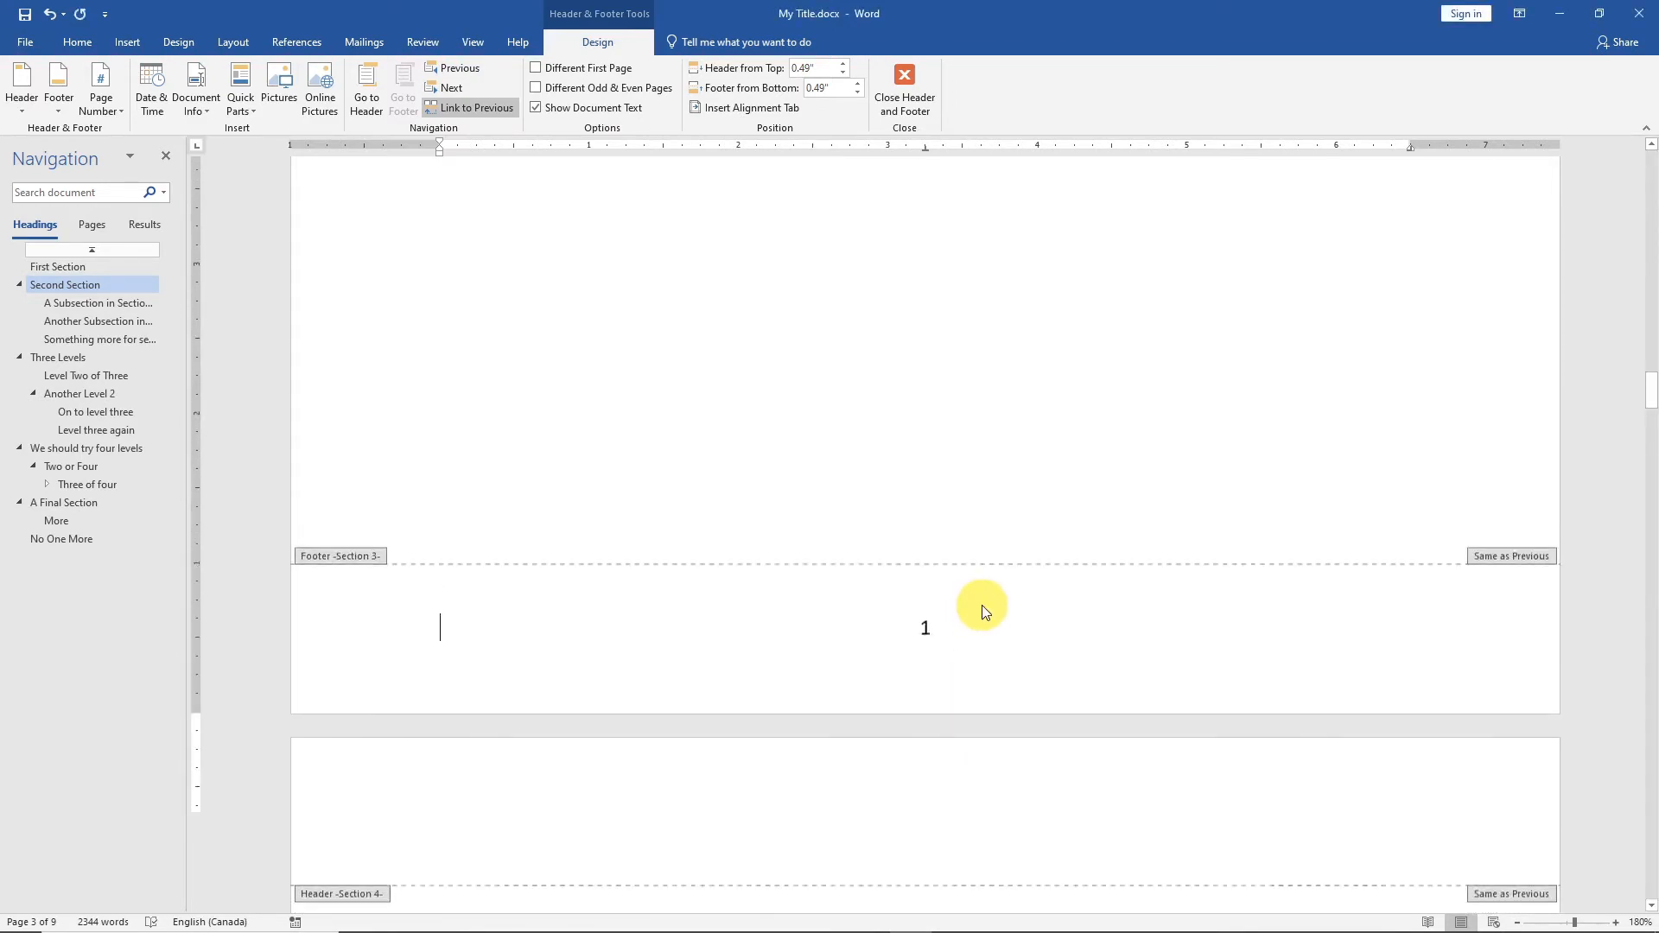
pyautogui.scroll(10, 985, 612)
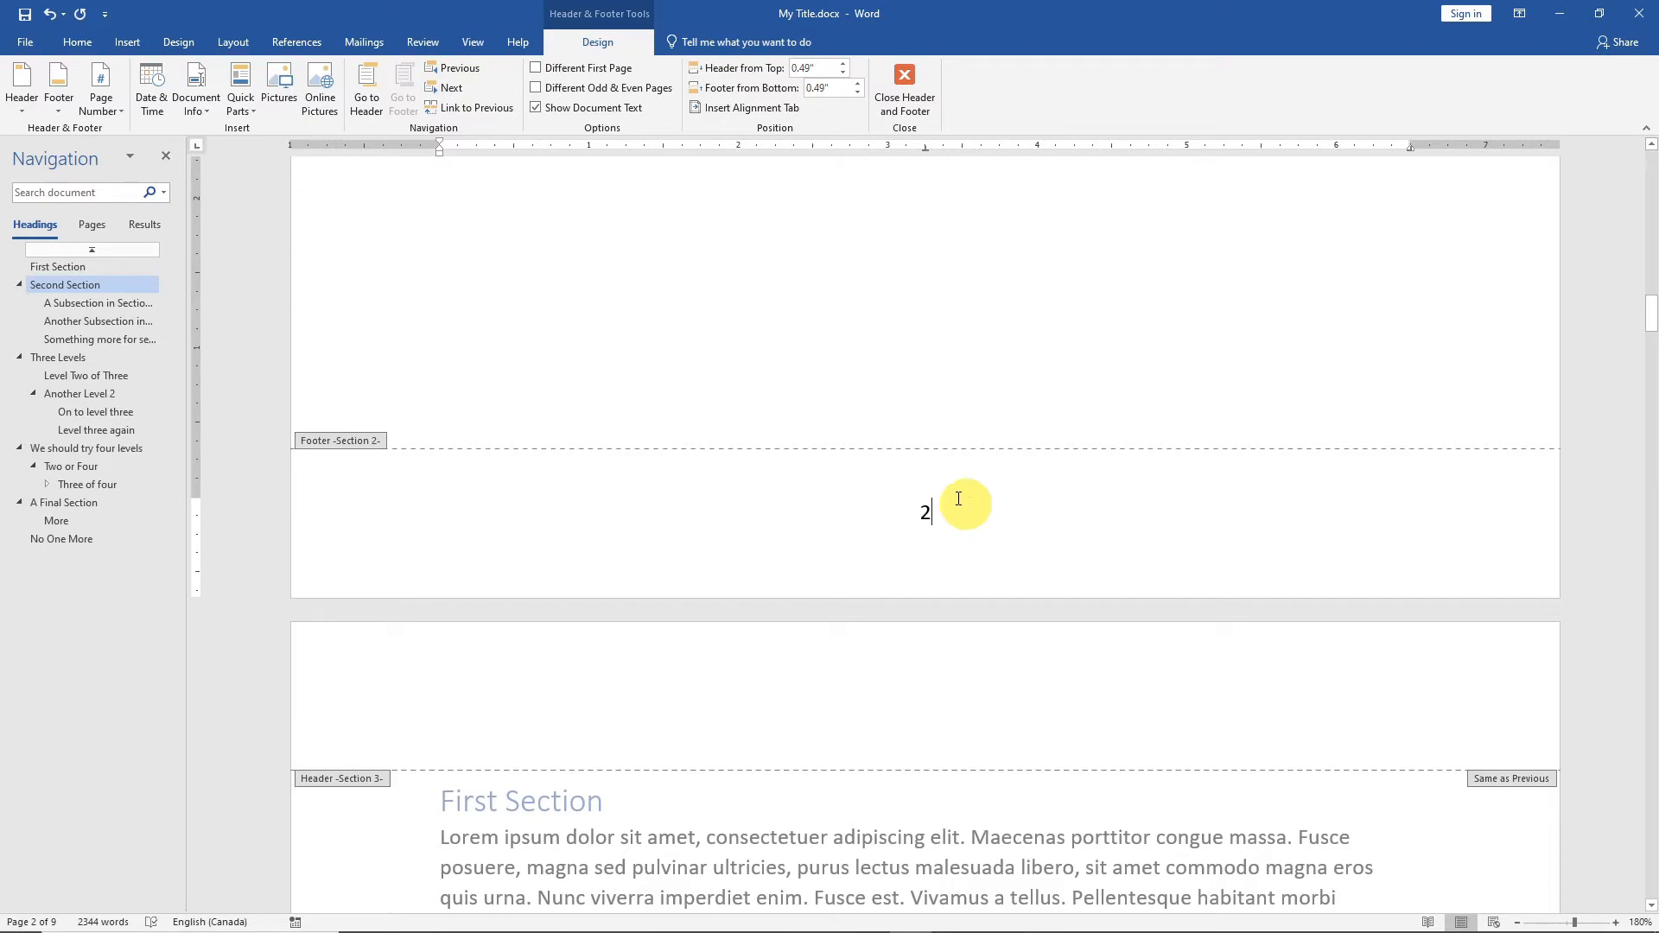
pyautogui.click(102, 107)
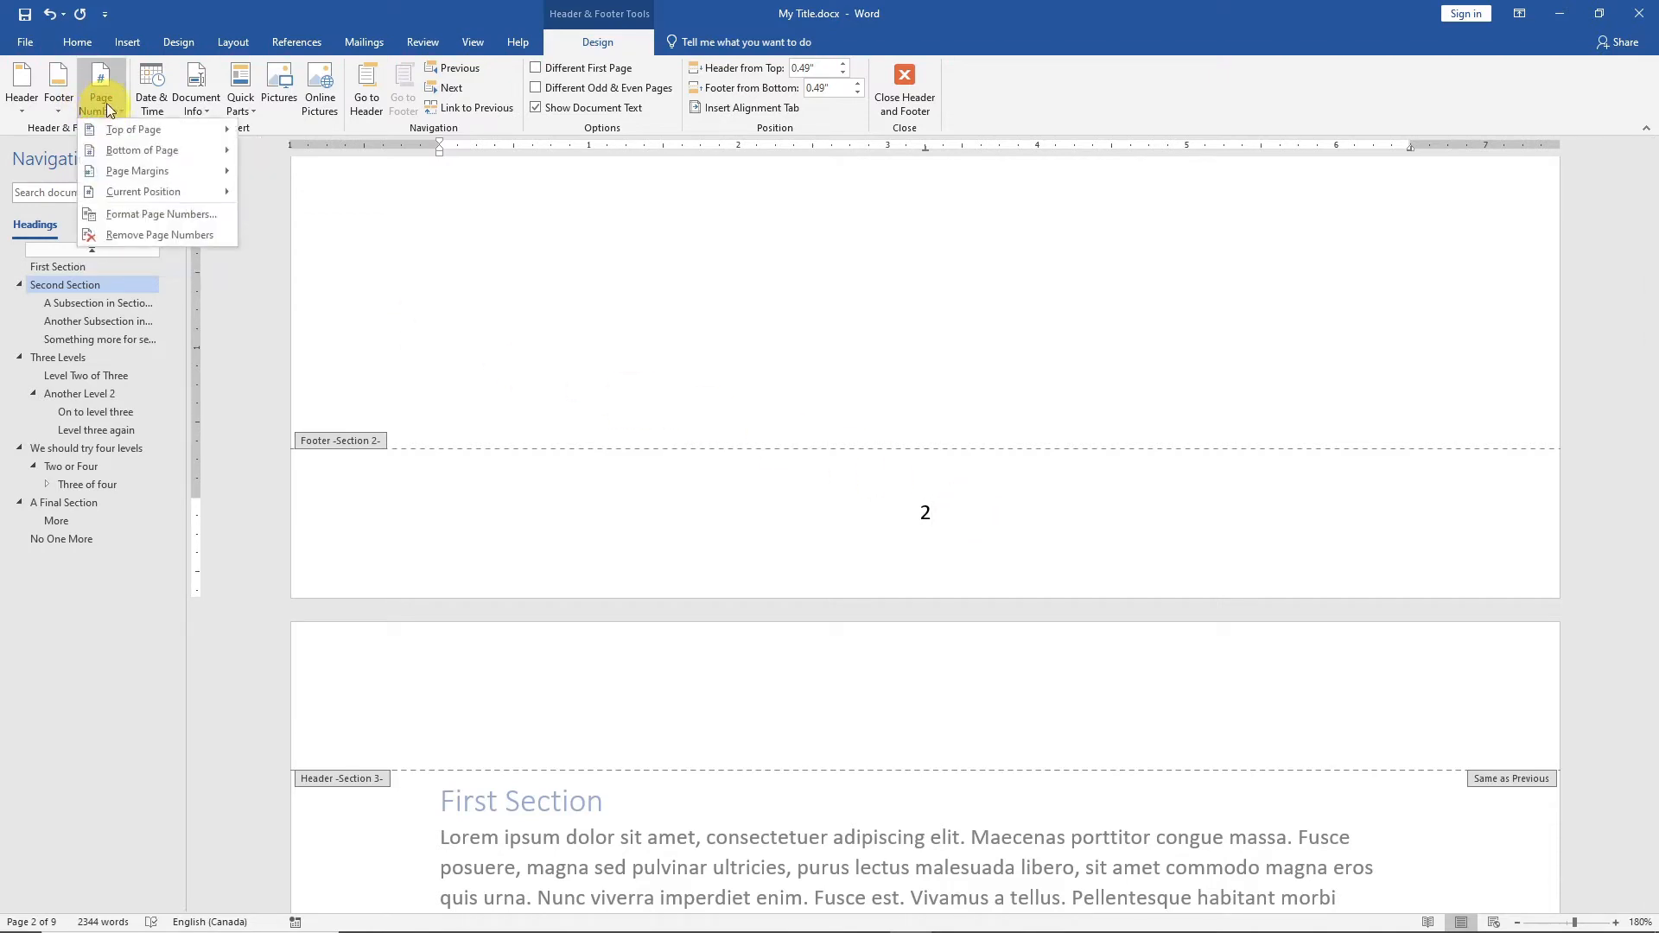
pyautogui.click(180, 215)
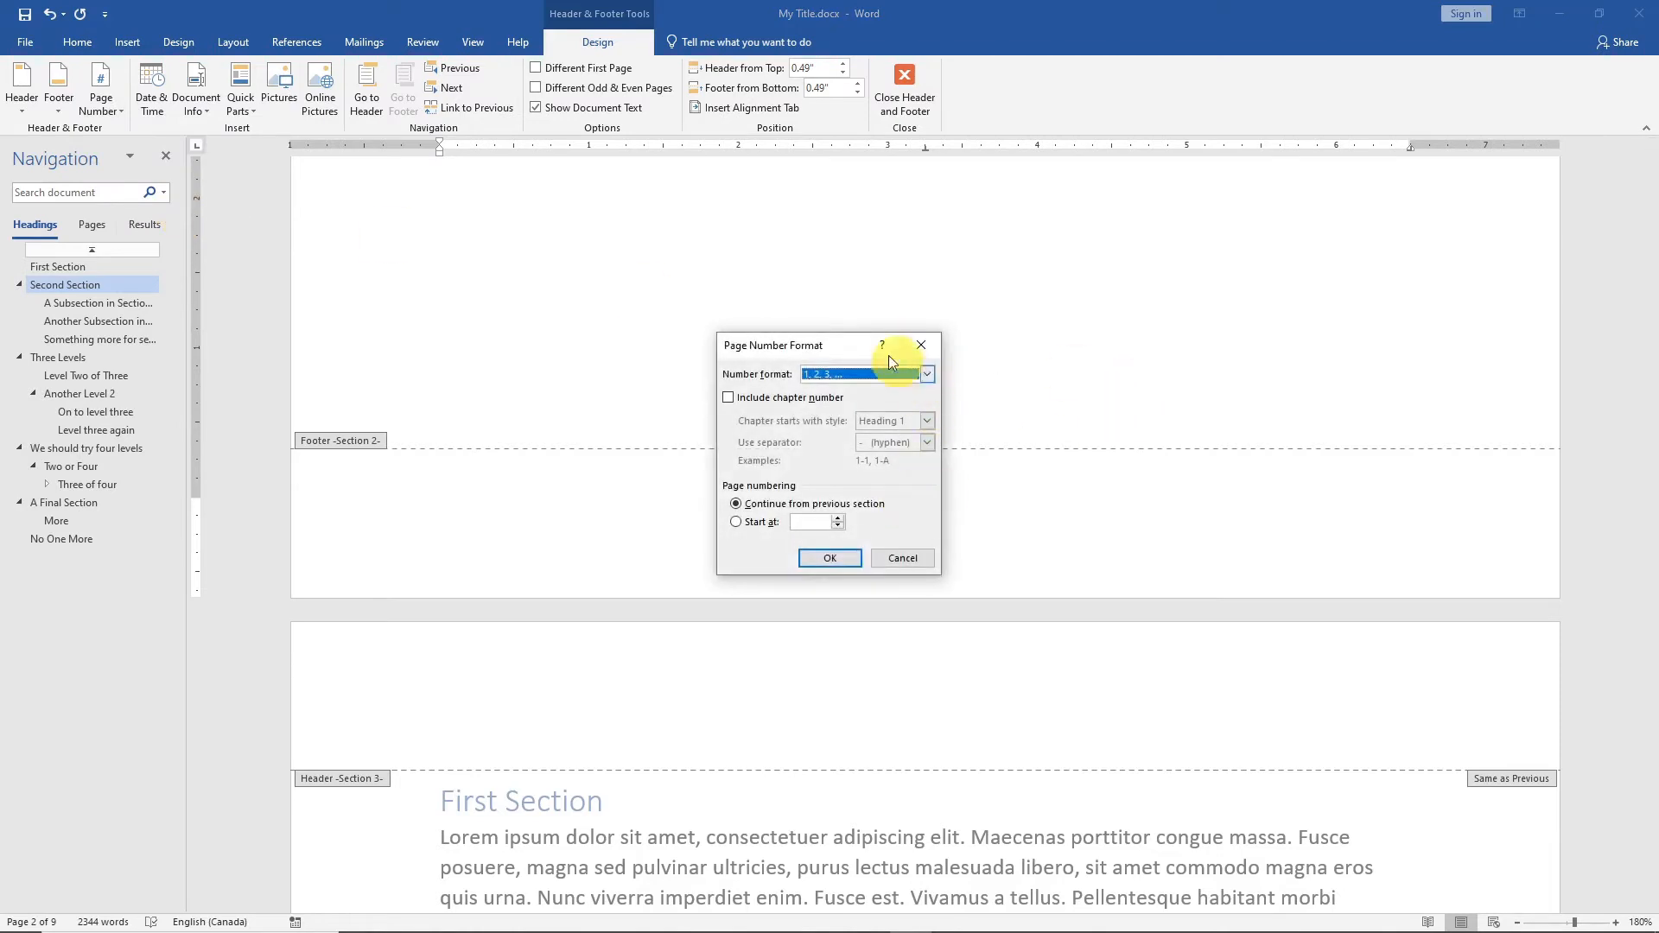
pyautogui.click(745, 522)
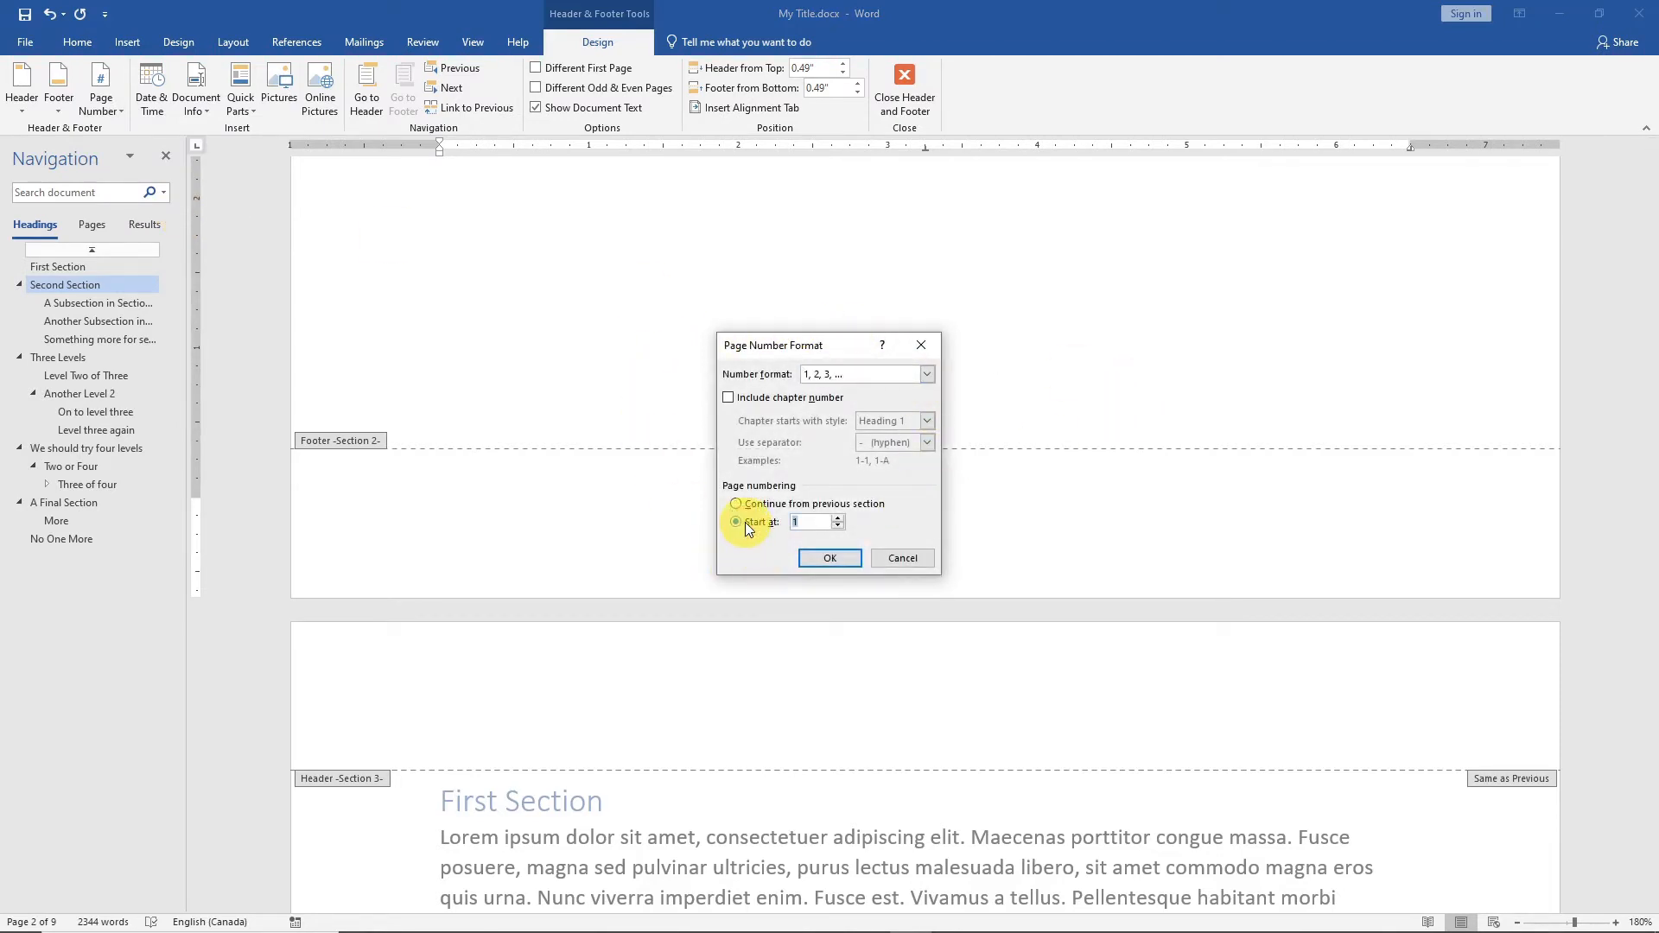
pyautogui.click(928, 373)
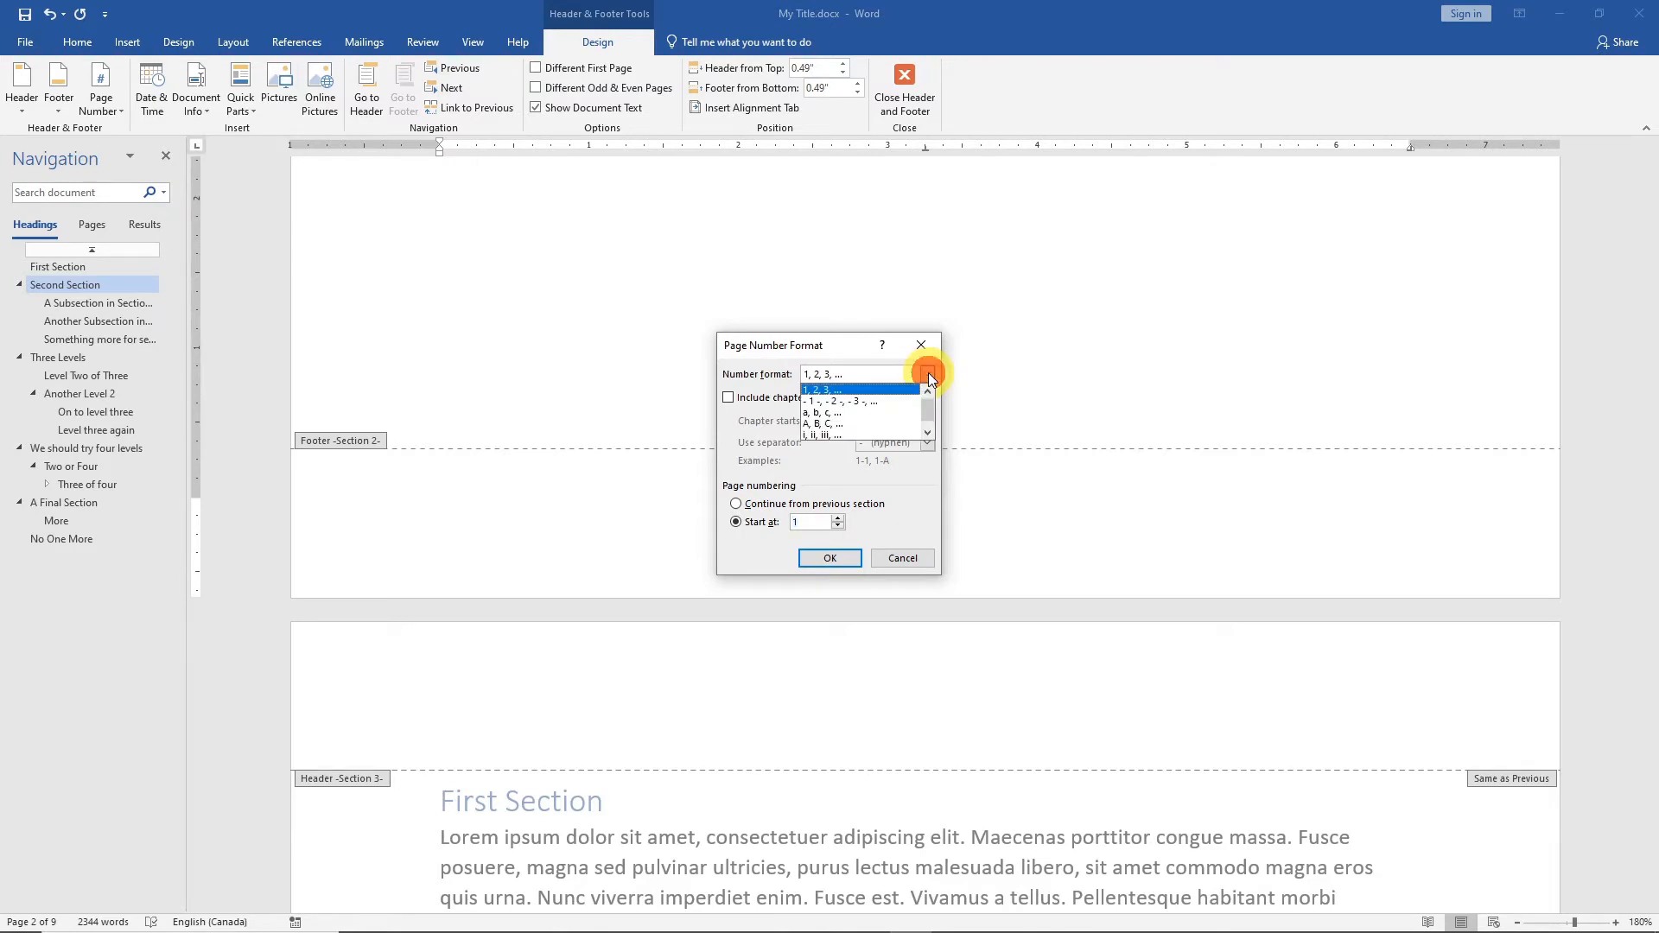
pyautogui.click(827, 432)
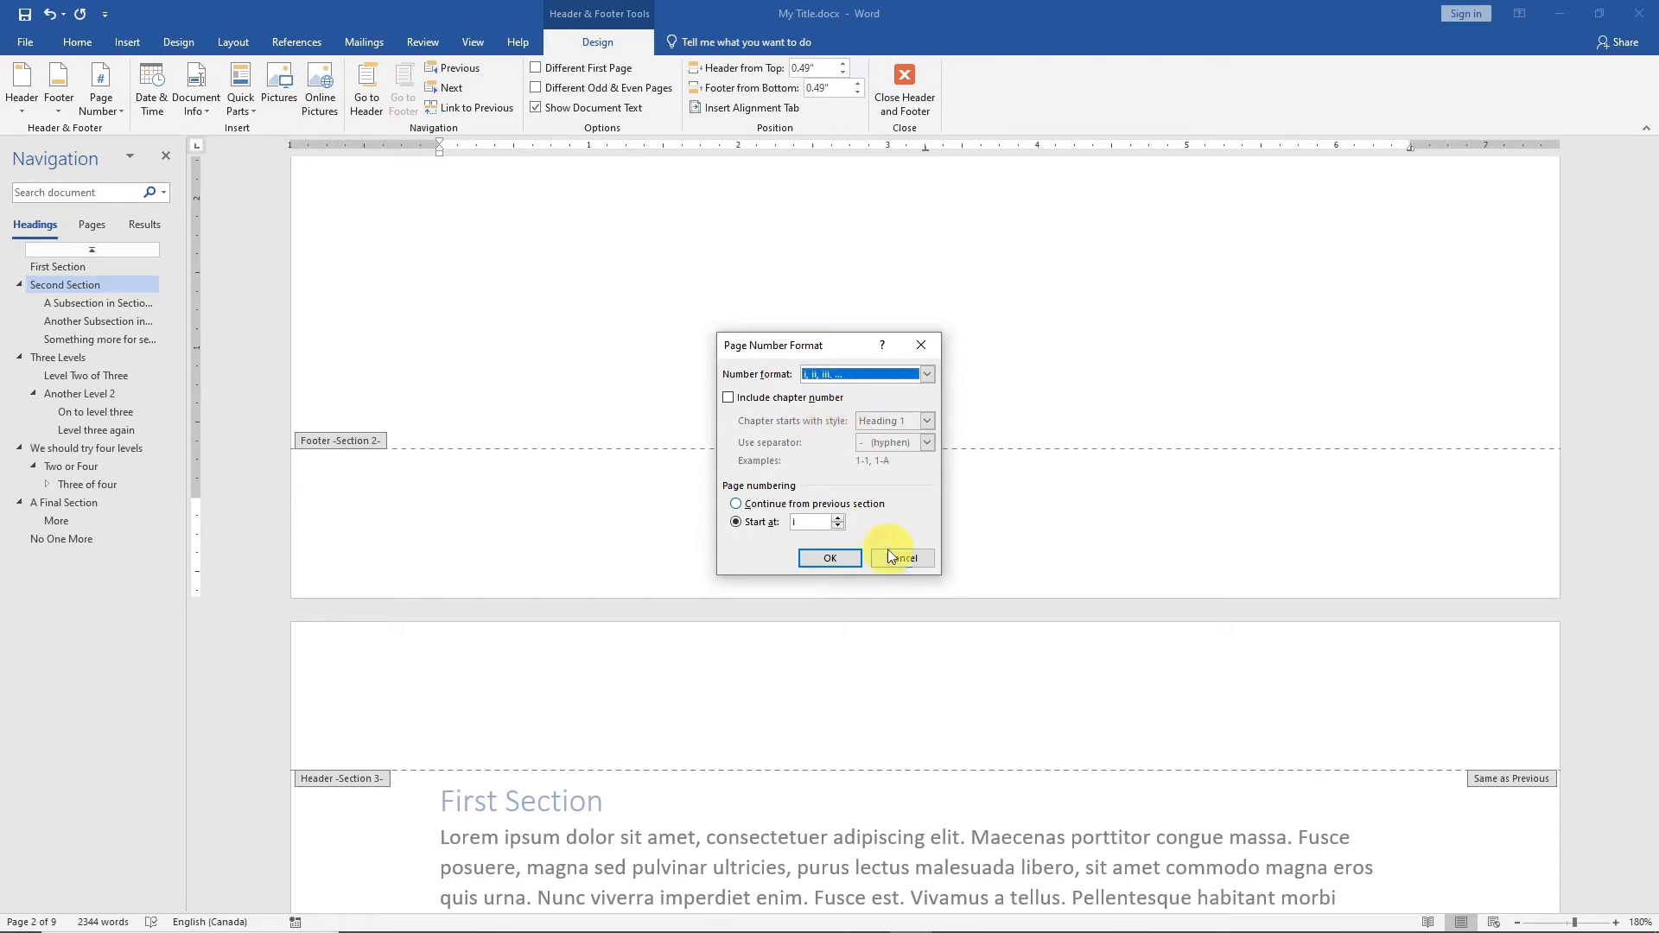
pyautogui.click(830, 557)
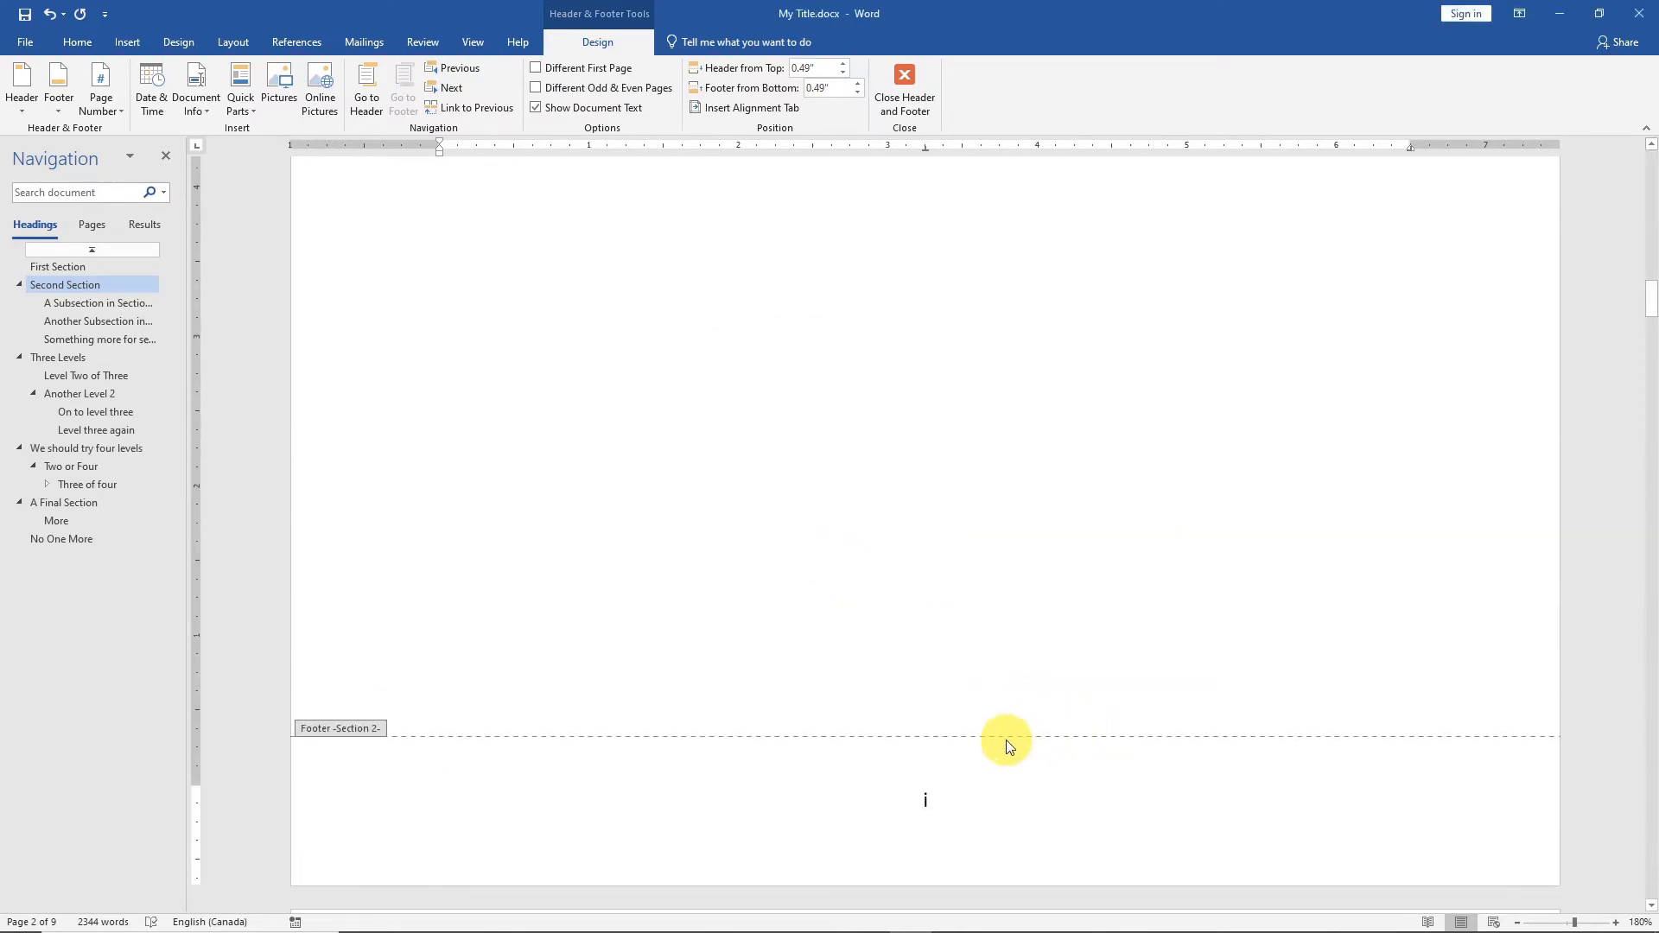
# Exit footer editing and return to the body text on the table of contents page.
pyautogui.scroll(-5, 1011, 700)
pyautogui.scroll(1, 1024, 750)
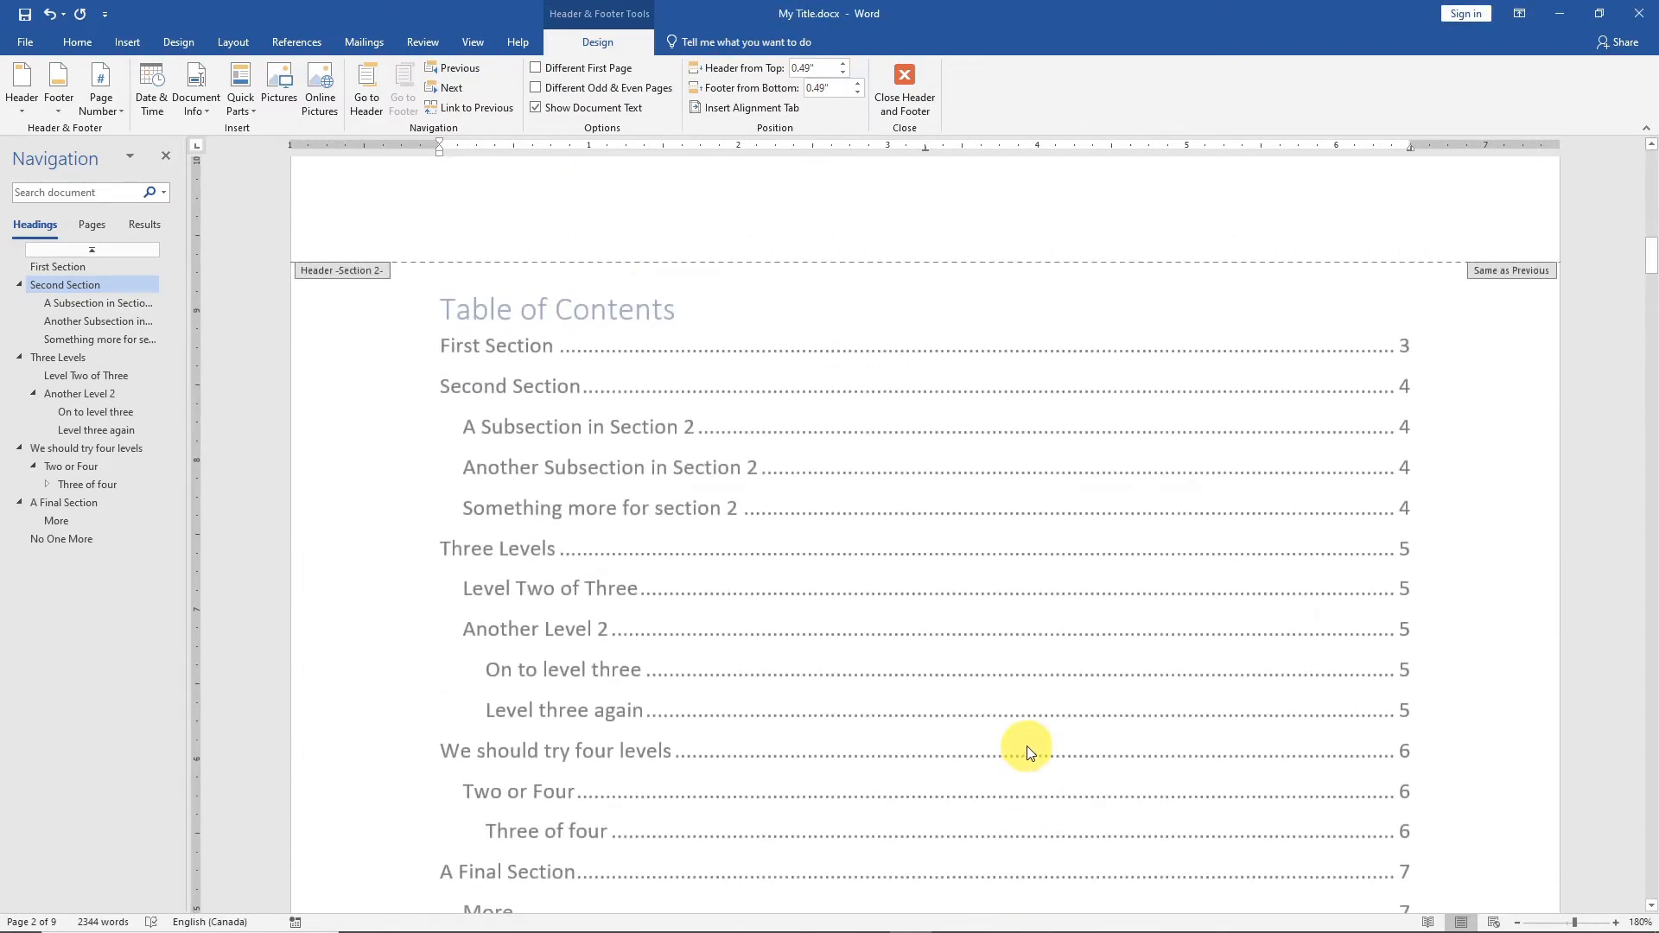
pyautogui.scroll(-2, 885, 510)
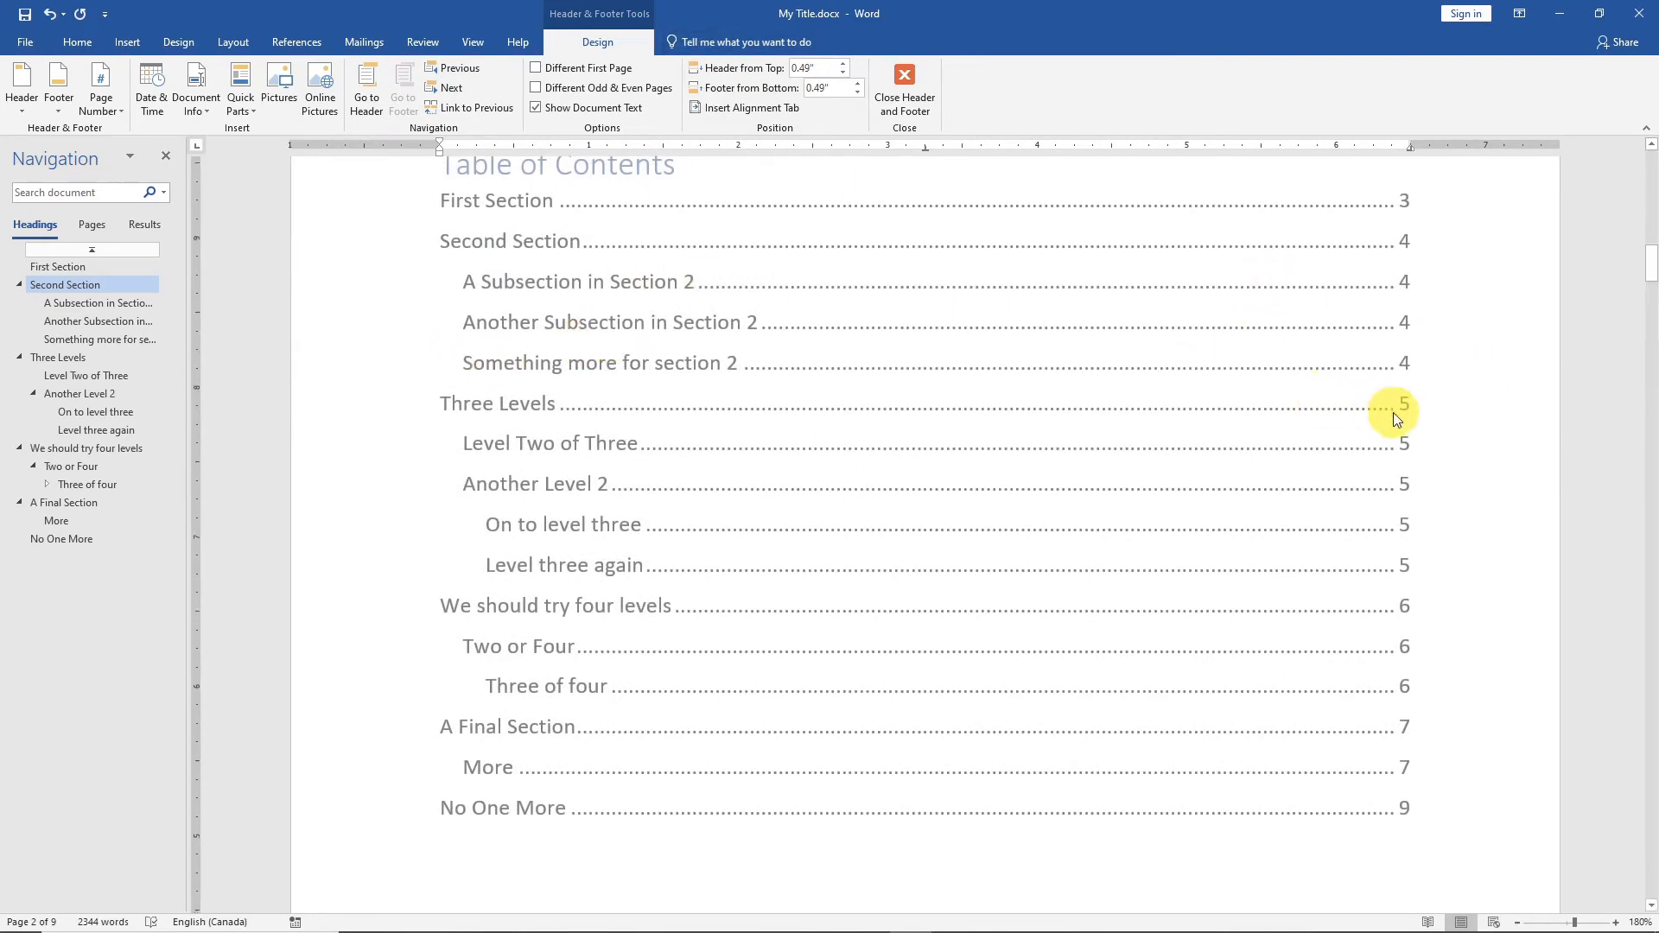
pyautogui.scroll(1, 1393, 412)
pyautogui.scroll(-5, 1463, 418)
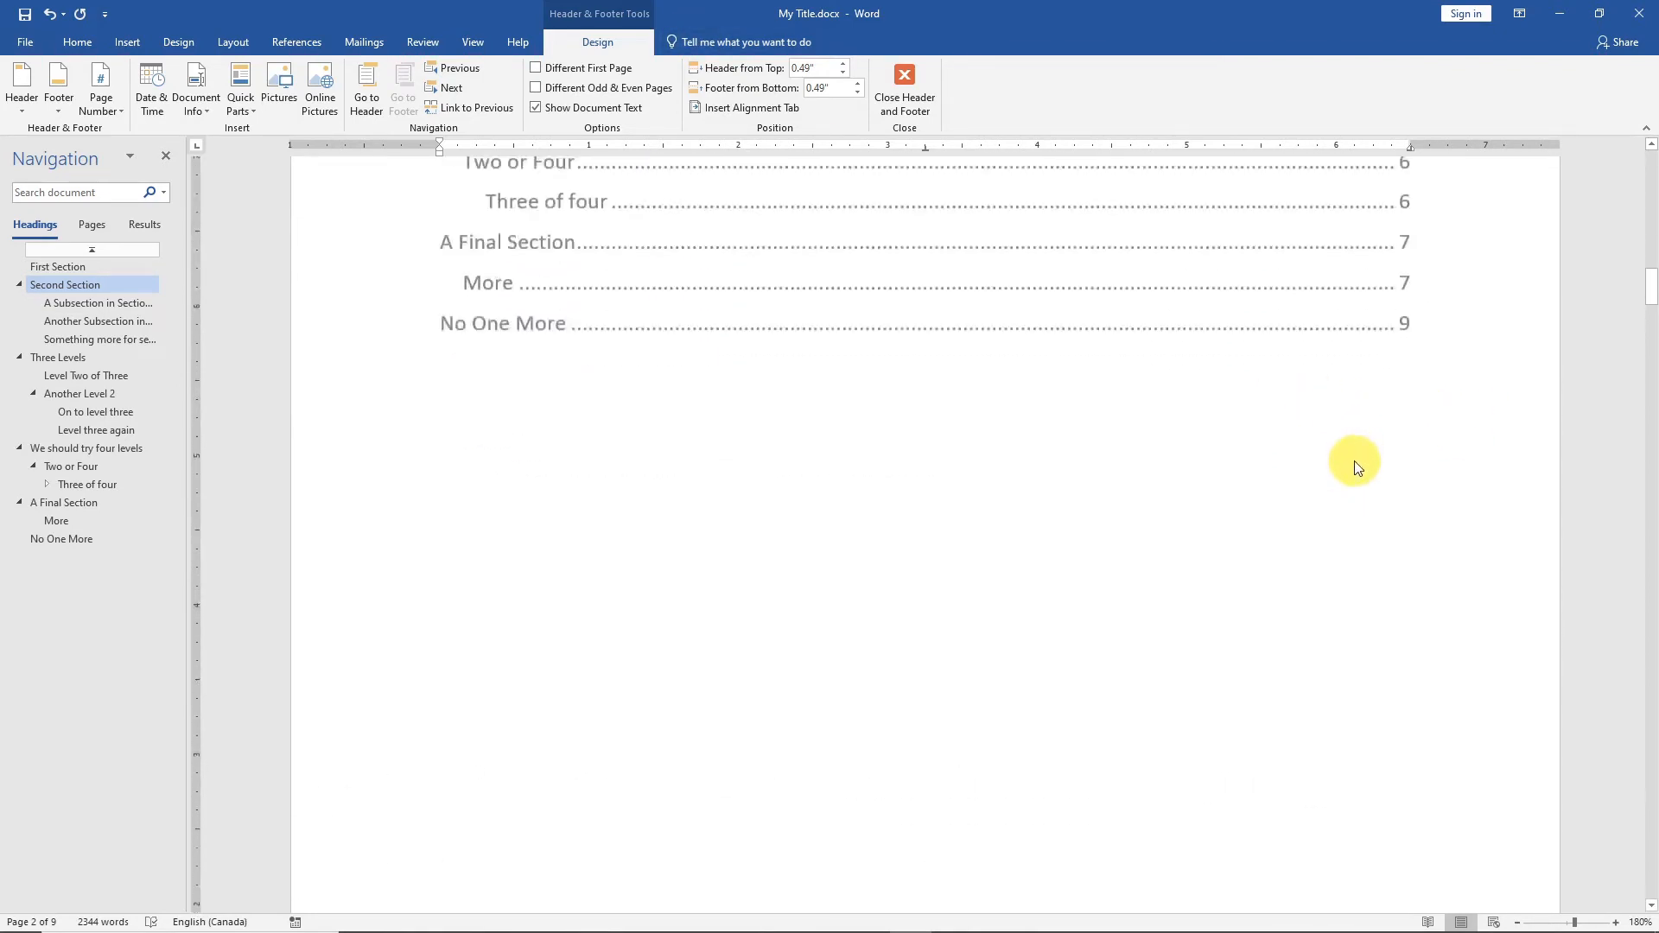
pyautogui.scroll(4, 1354, 467)
pyautogui.doubleClick(1464, 410)
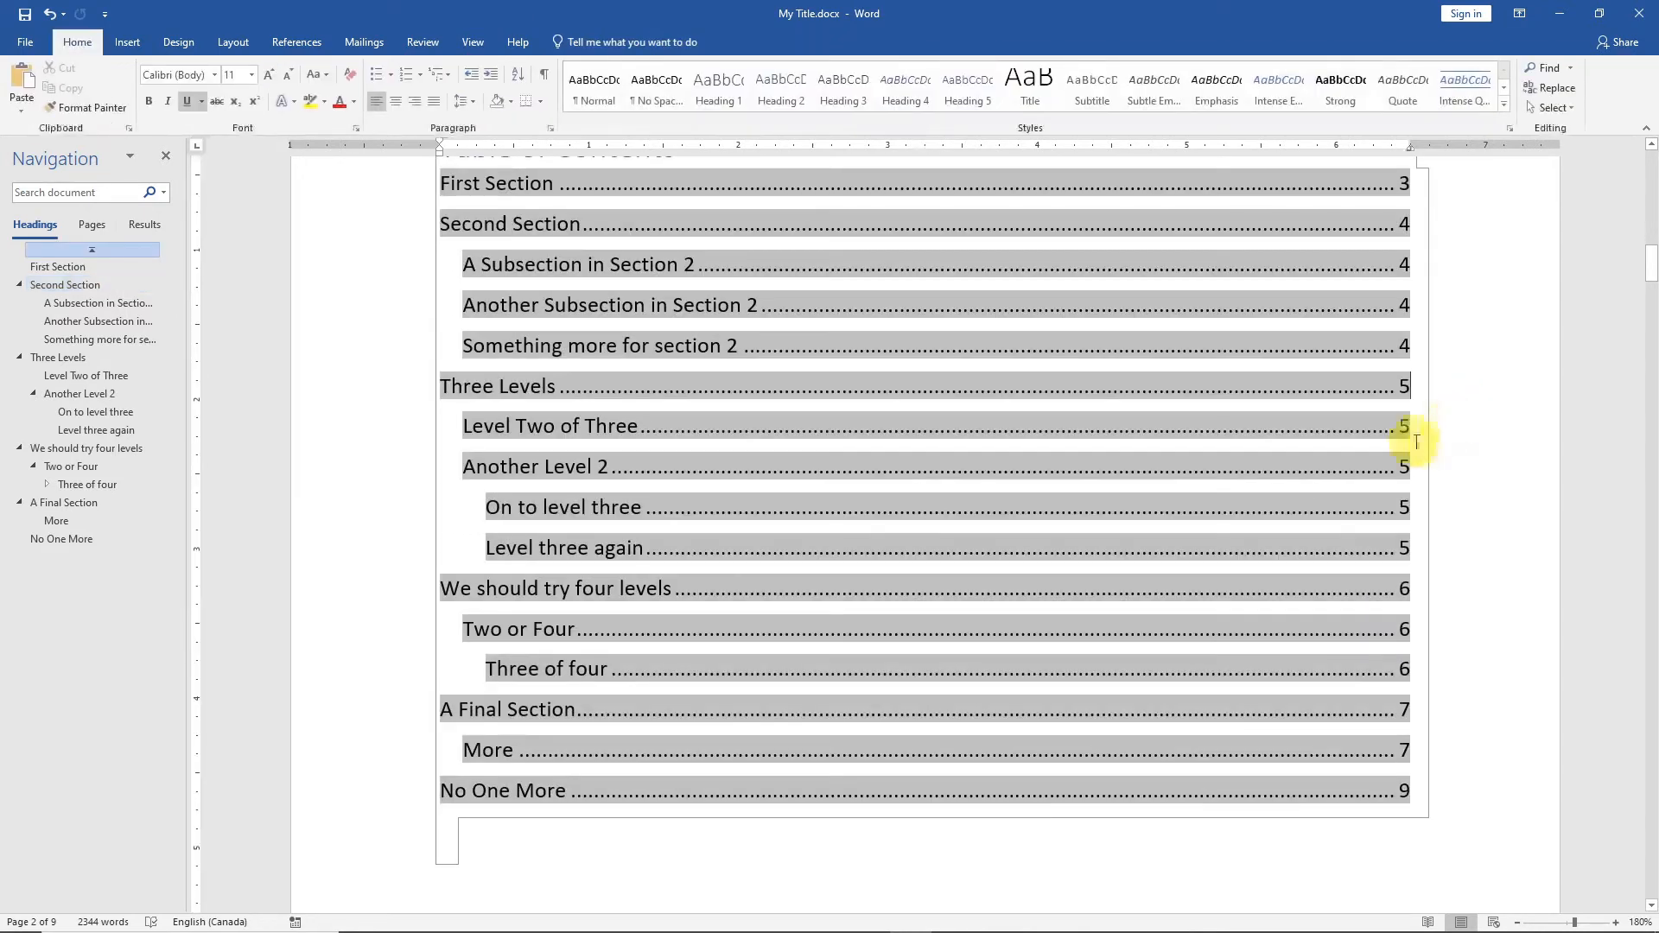
# Refresh only the page numbers in the table of contents to match the new section numbering.
pyautogui.scroll(2, 1453, 445)
pyautogui.click(592, 338)
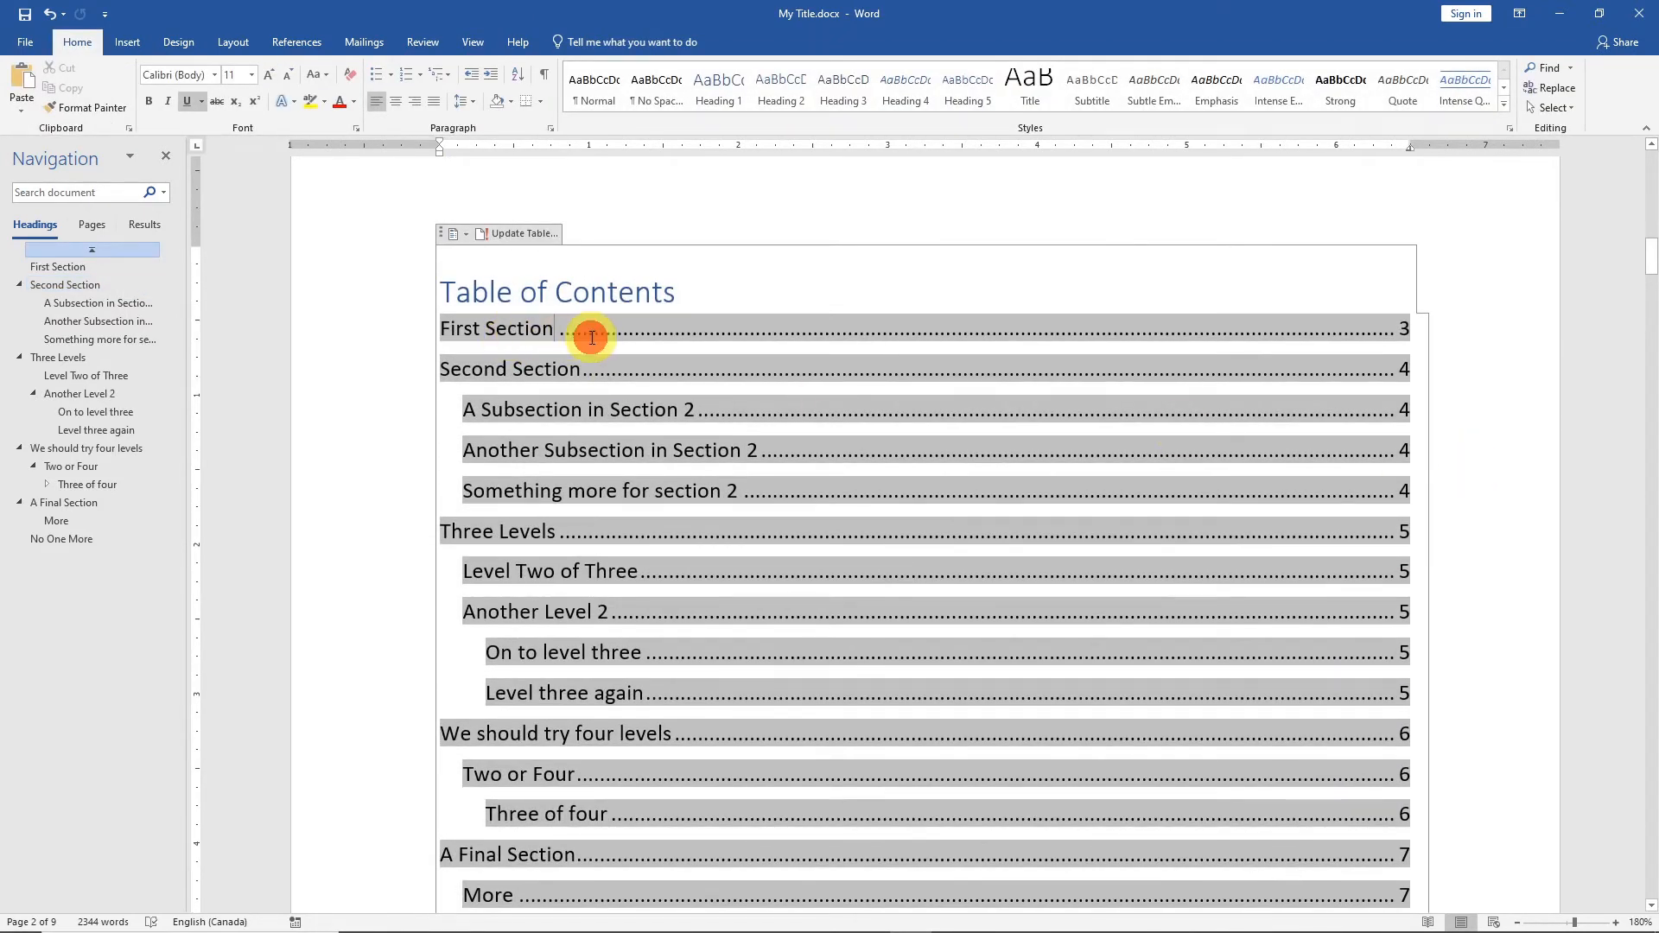
pyautogui.click(521, 232)
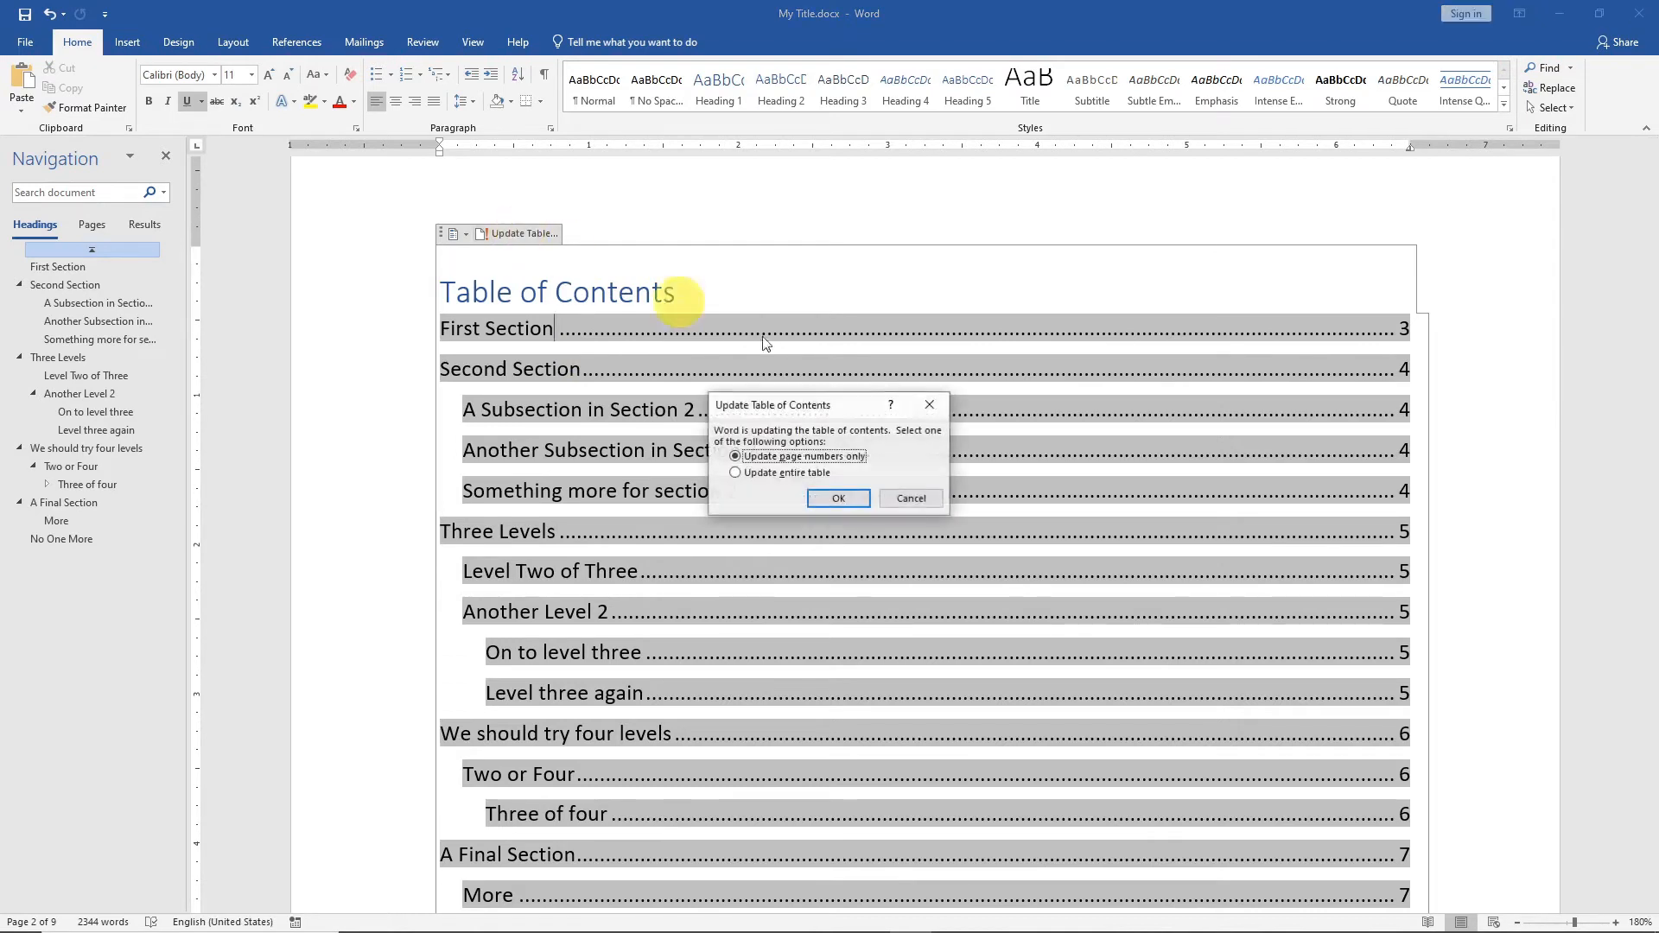
pyautogui.click(839, 500)
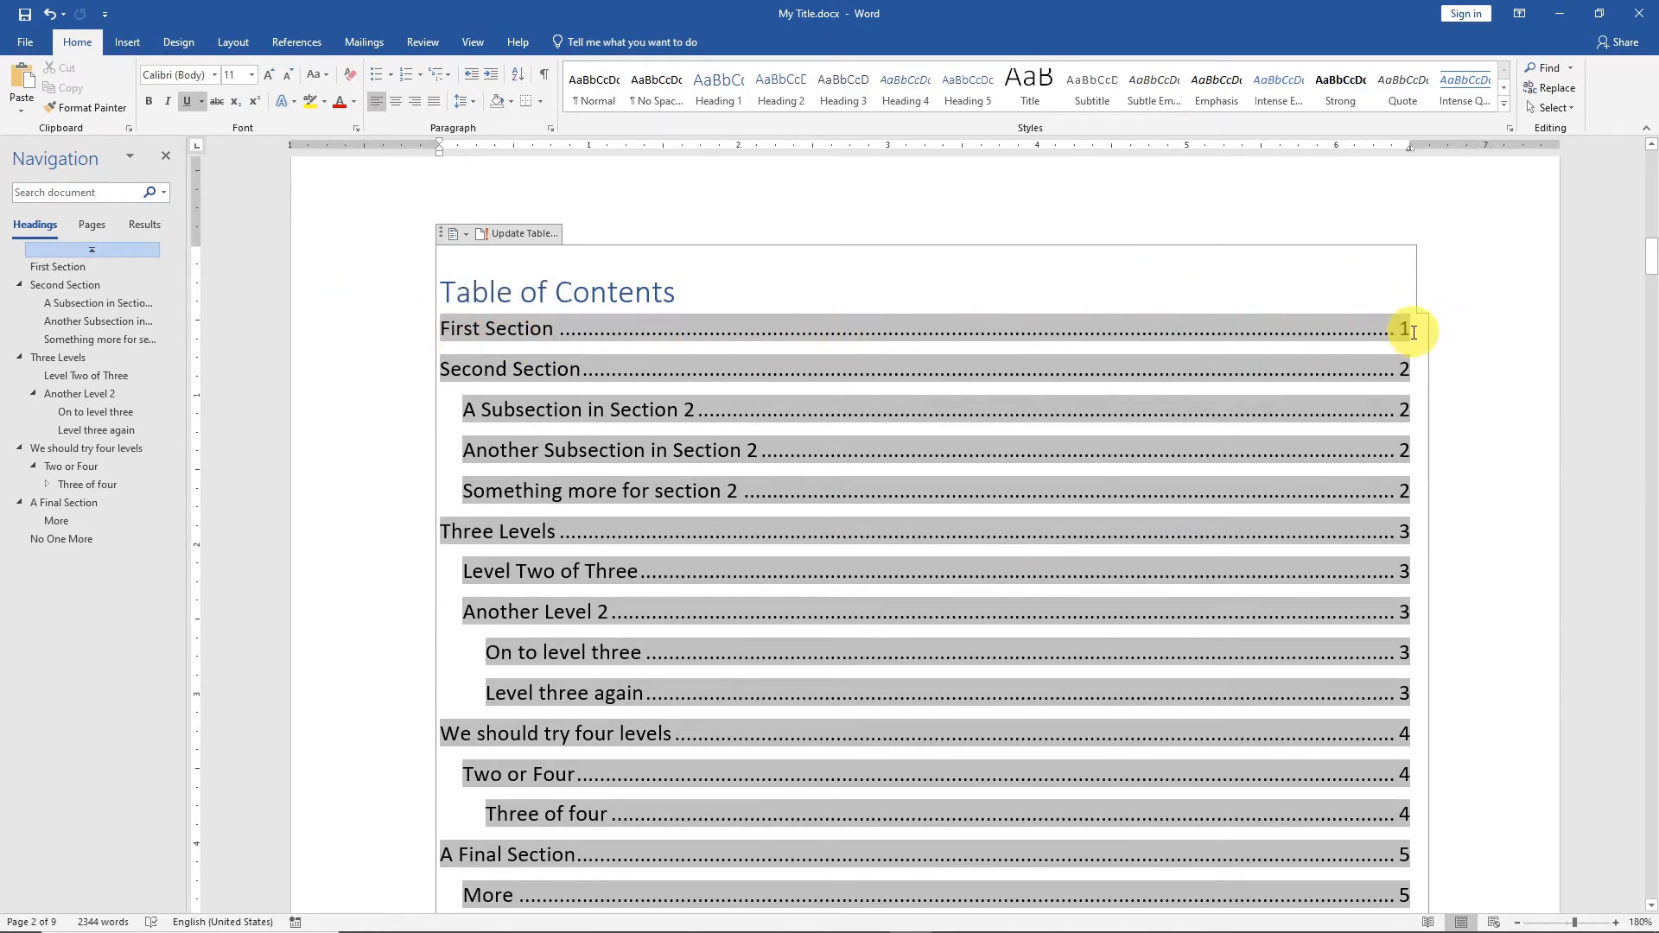
pyautogui.click(1490, 432)
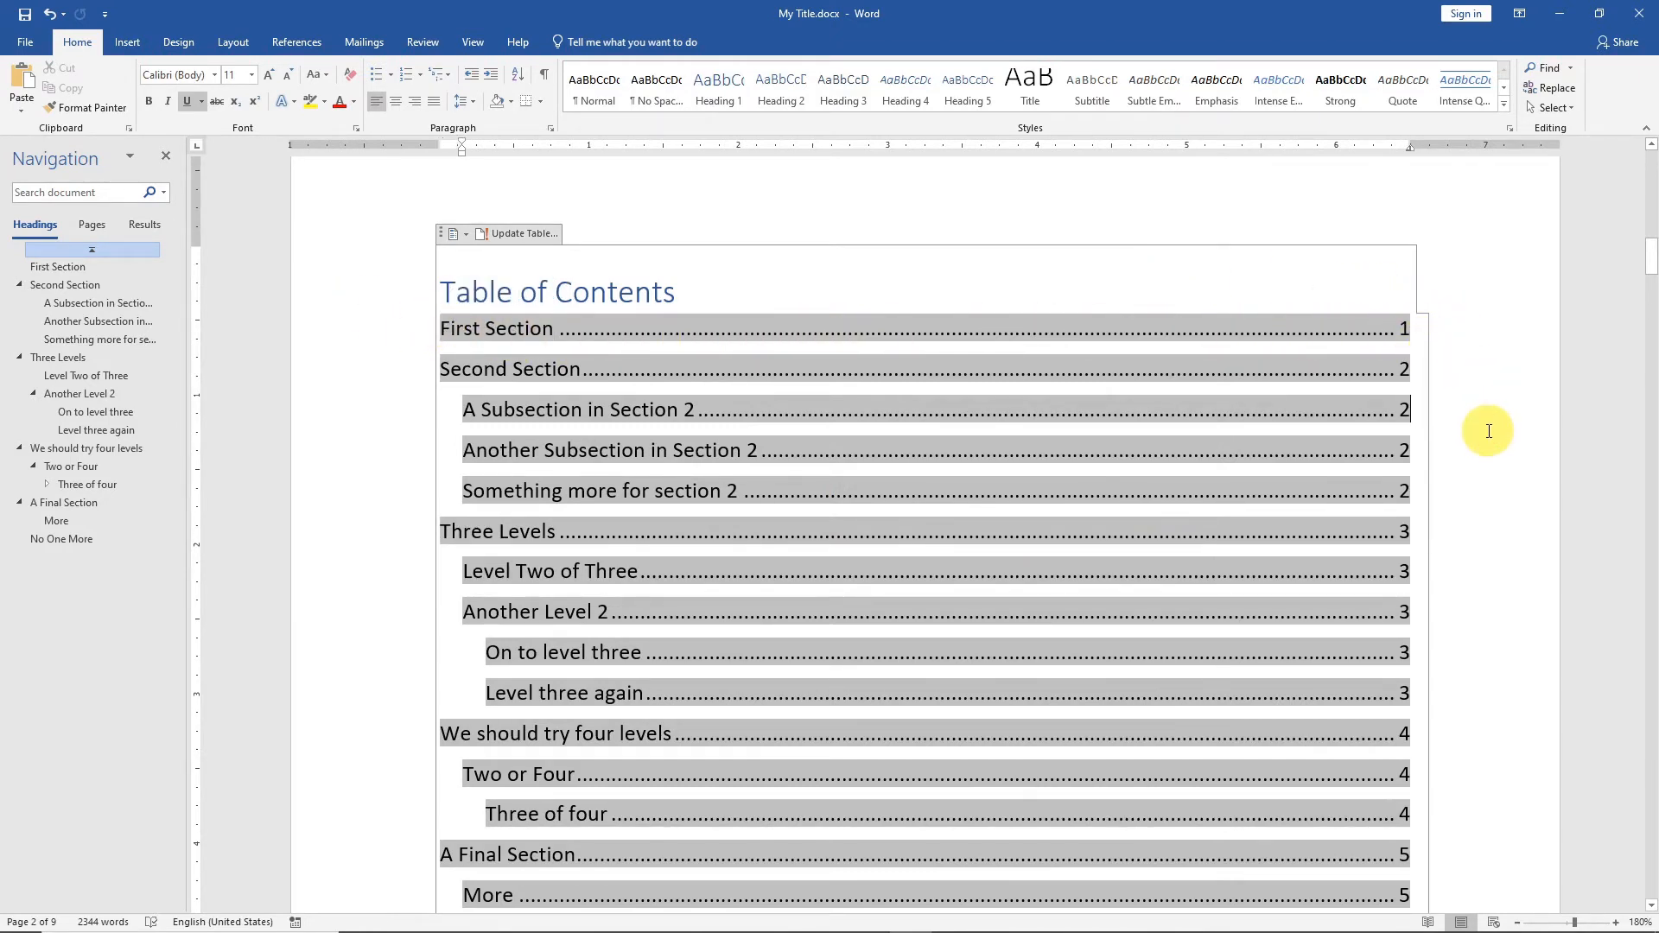
# Insert a page break in the empty paragraph below the table of contents.
pyautogui.scroll(-3, 1490, 432)
pyautogui.scroll(-2, 1366, 656)
pyautogui.click(1315, 678)
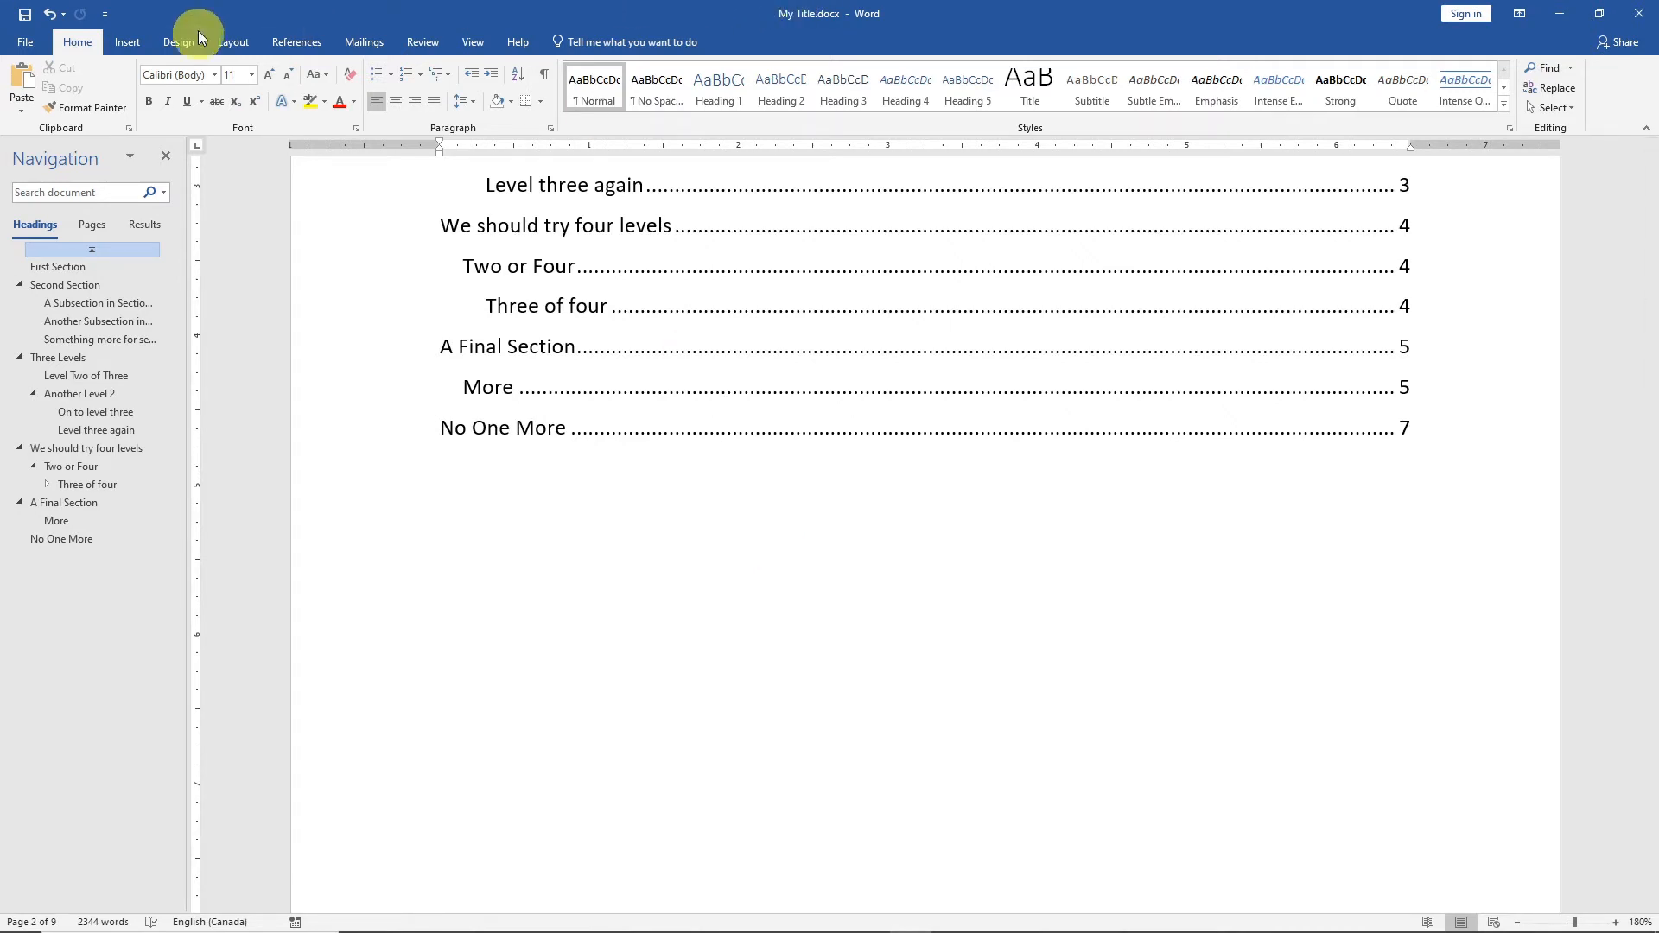
pyautogui.click(227, 42)
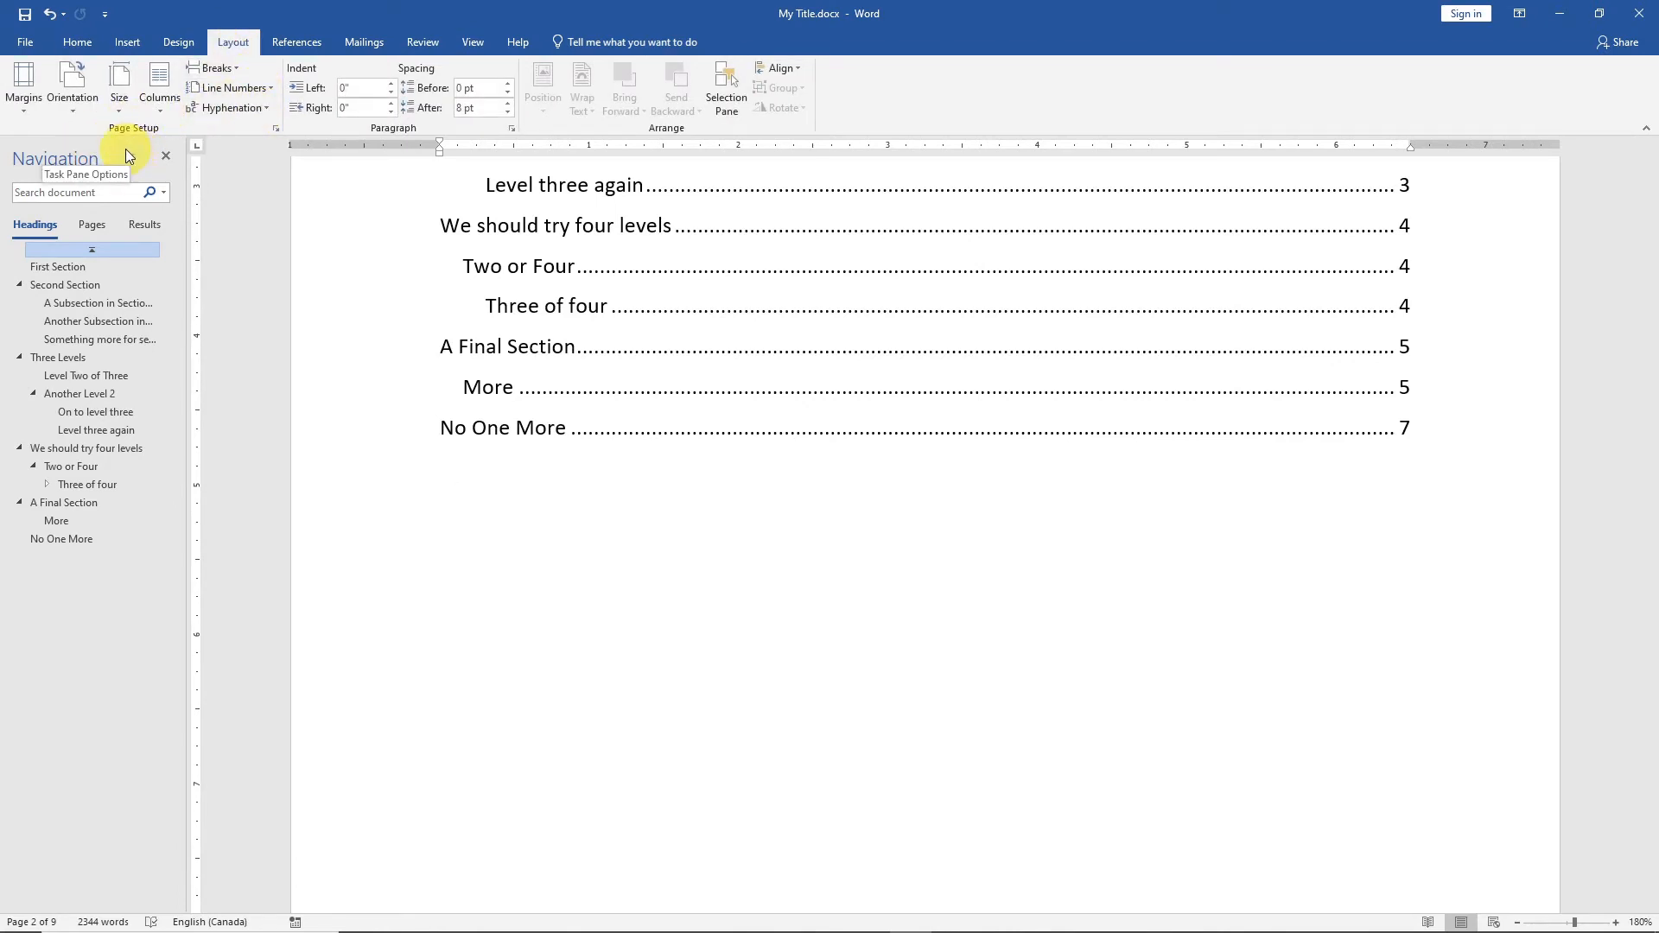
pyautogui.click(211, 67)
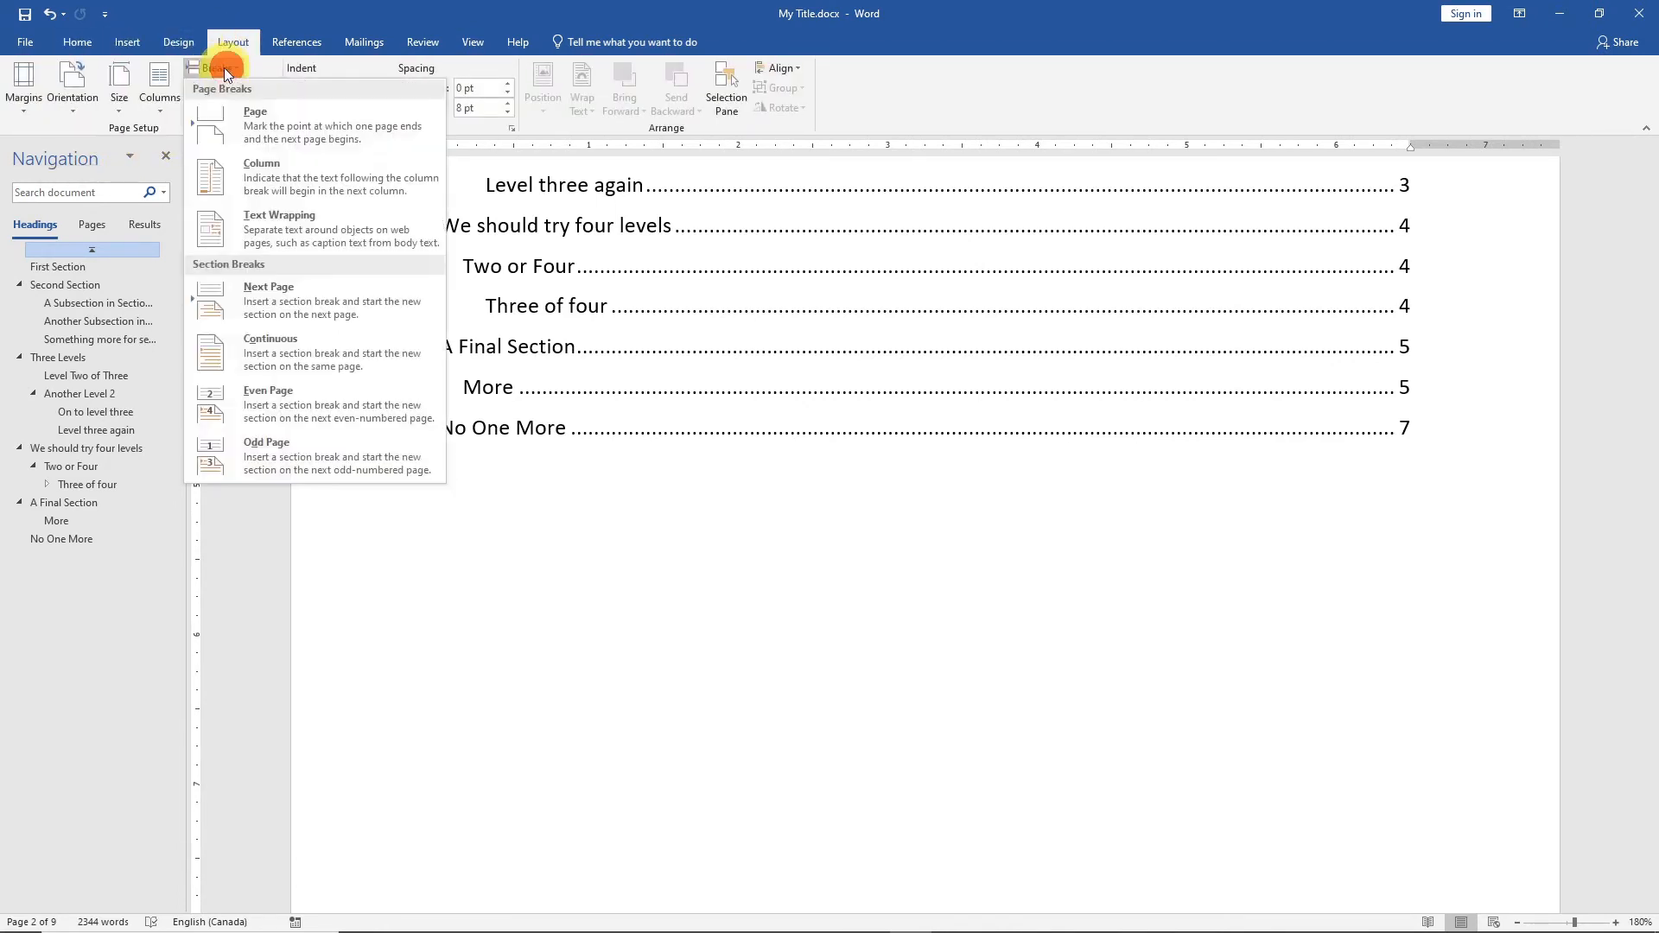
pyautogui.click(216, 113)
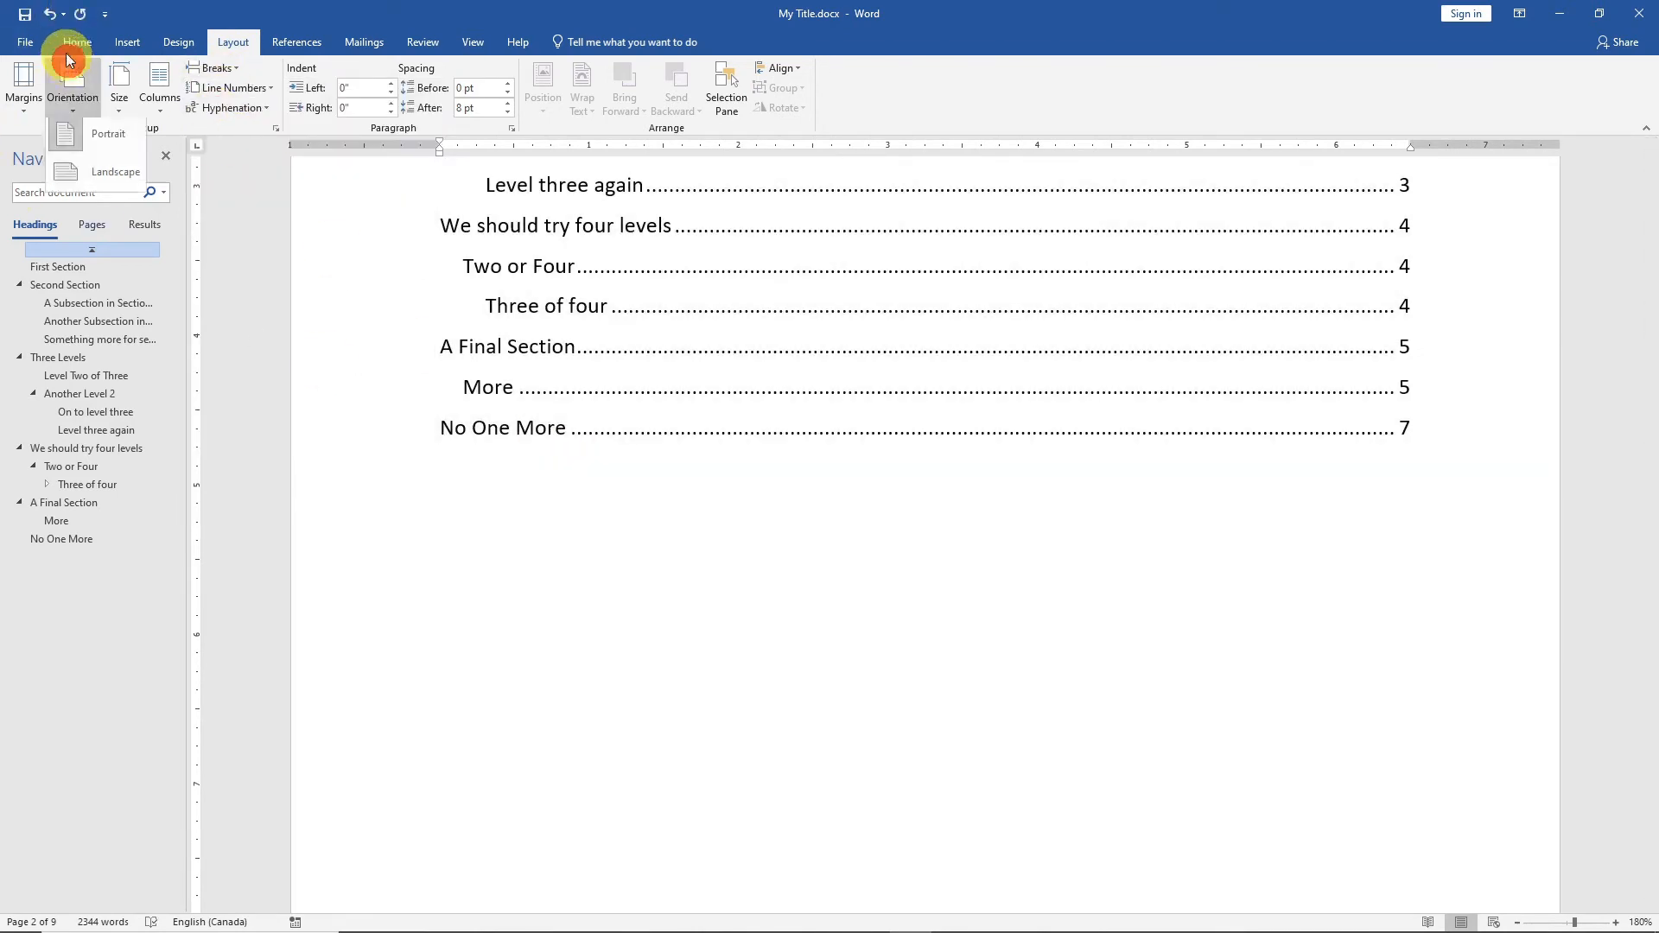
# Add a "Foreword" title in the Heading 1 style on the new page after the table of contents.
pyautogui.click(68, 43)
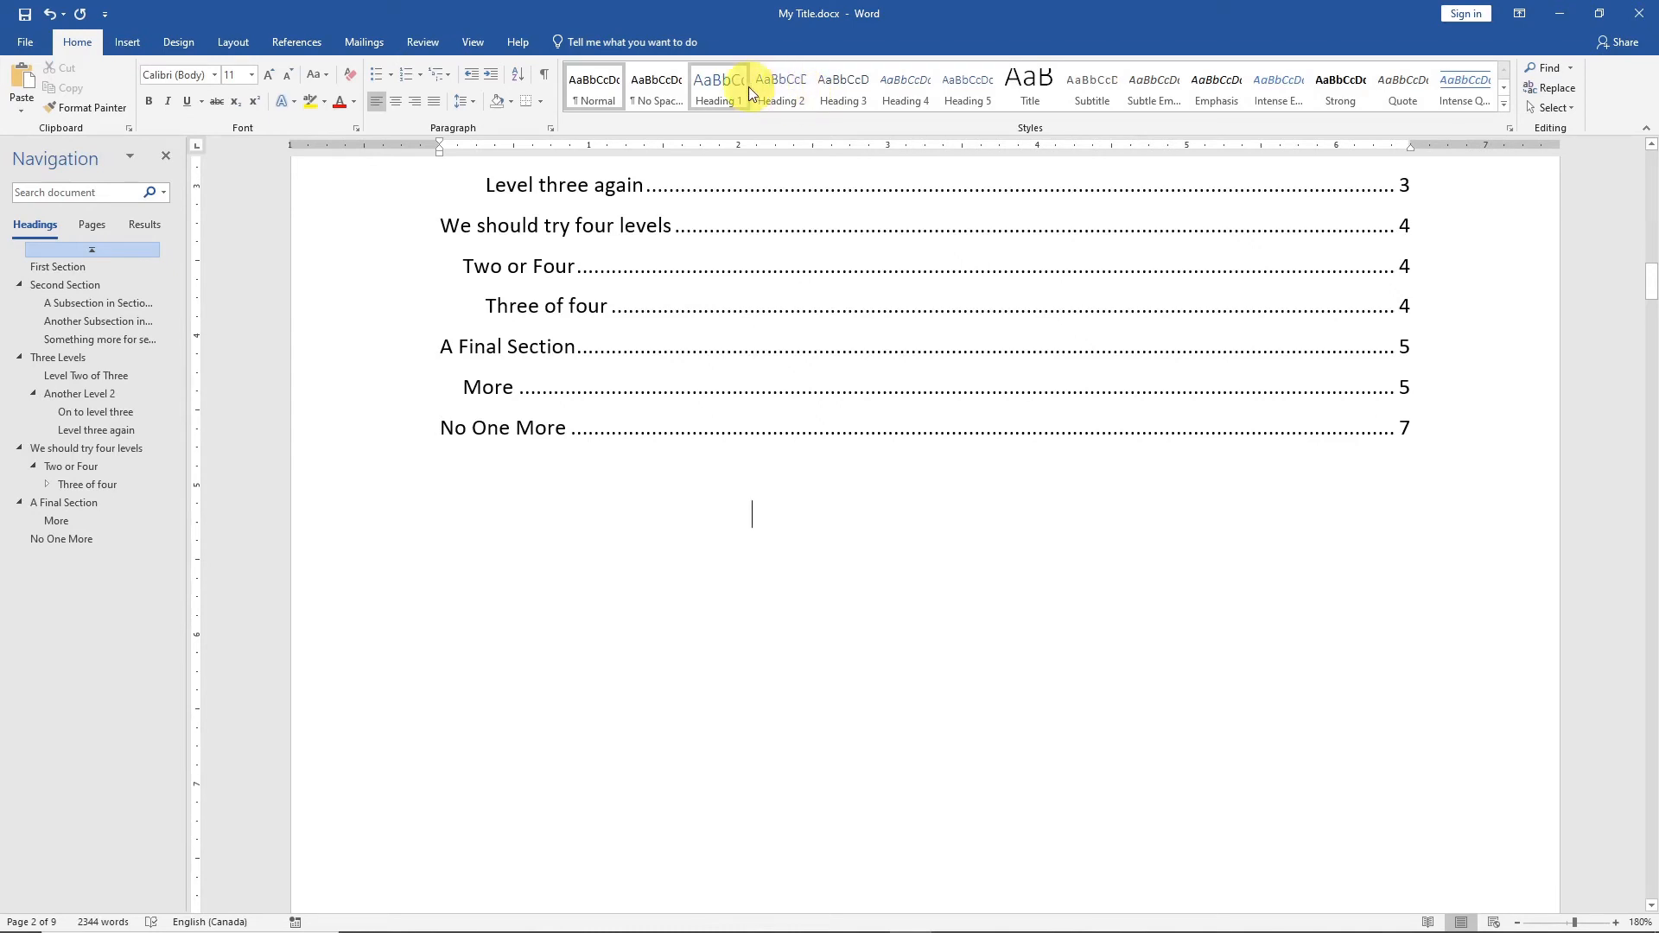
pyautogui.click(725, 92)
pyautogui.write('Foreword')
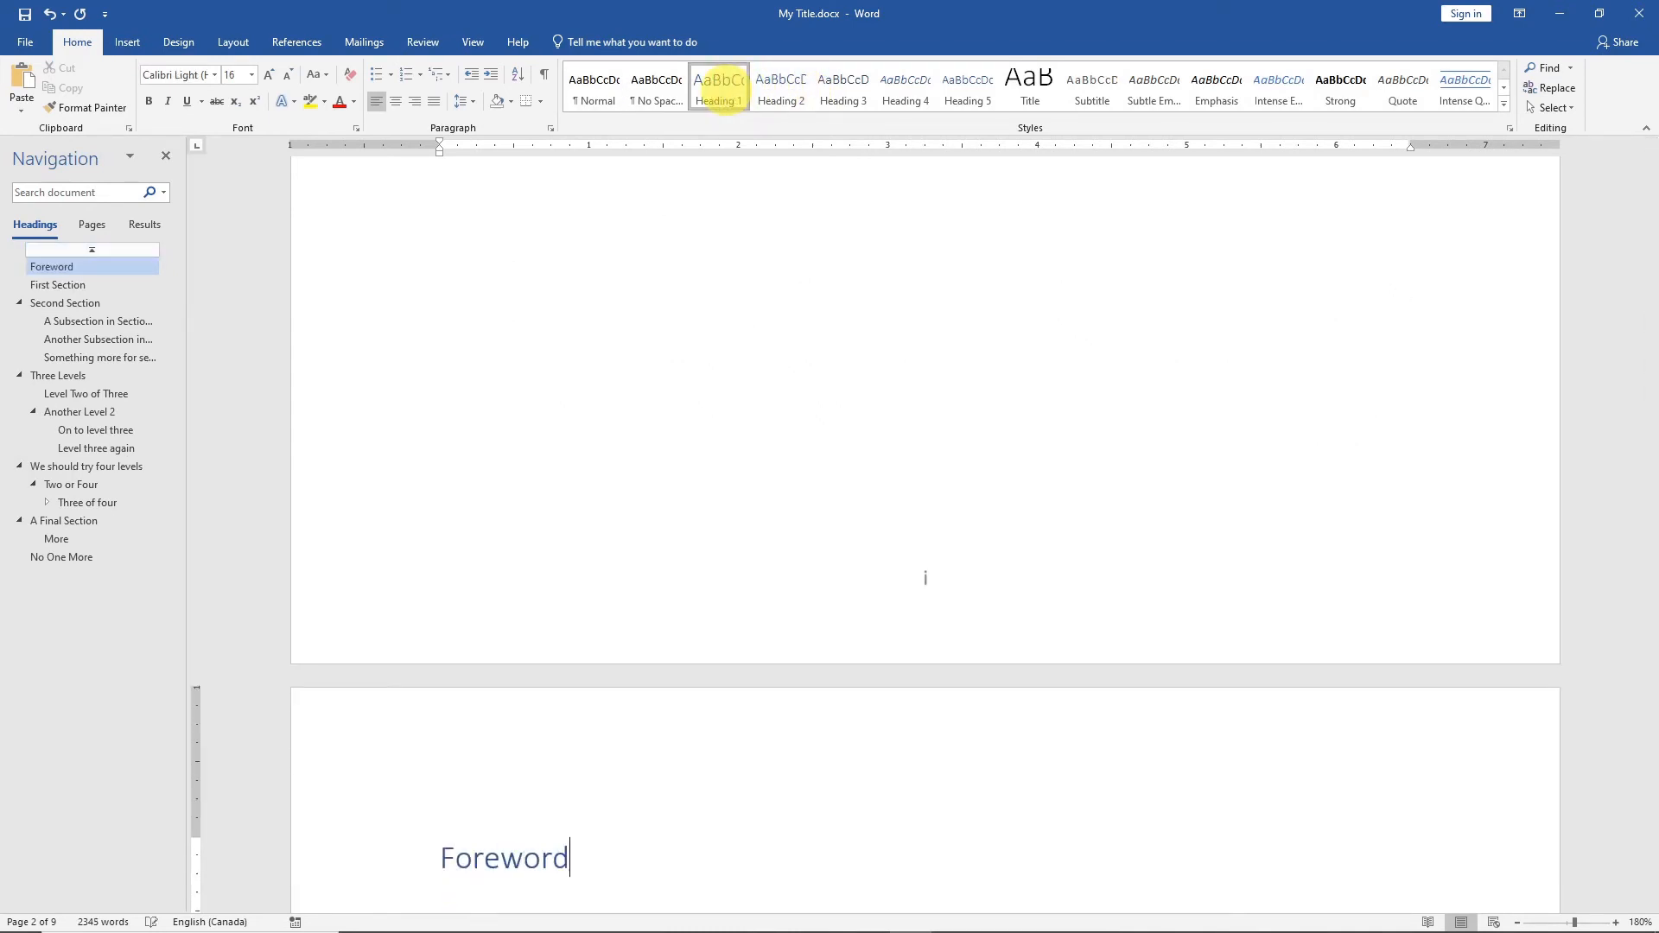
pyautogui.hotkey('ctrl', 'Return')
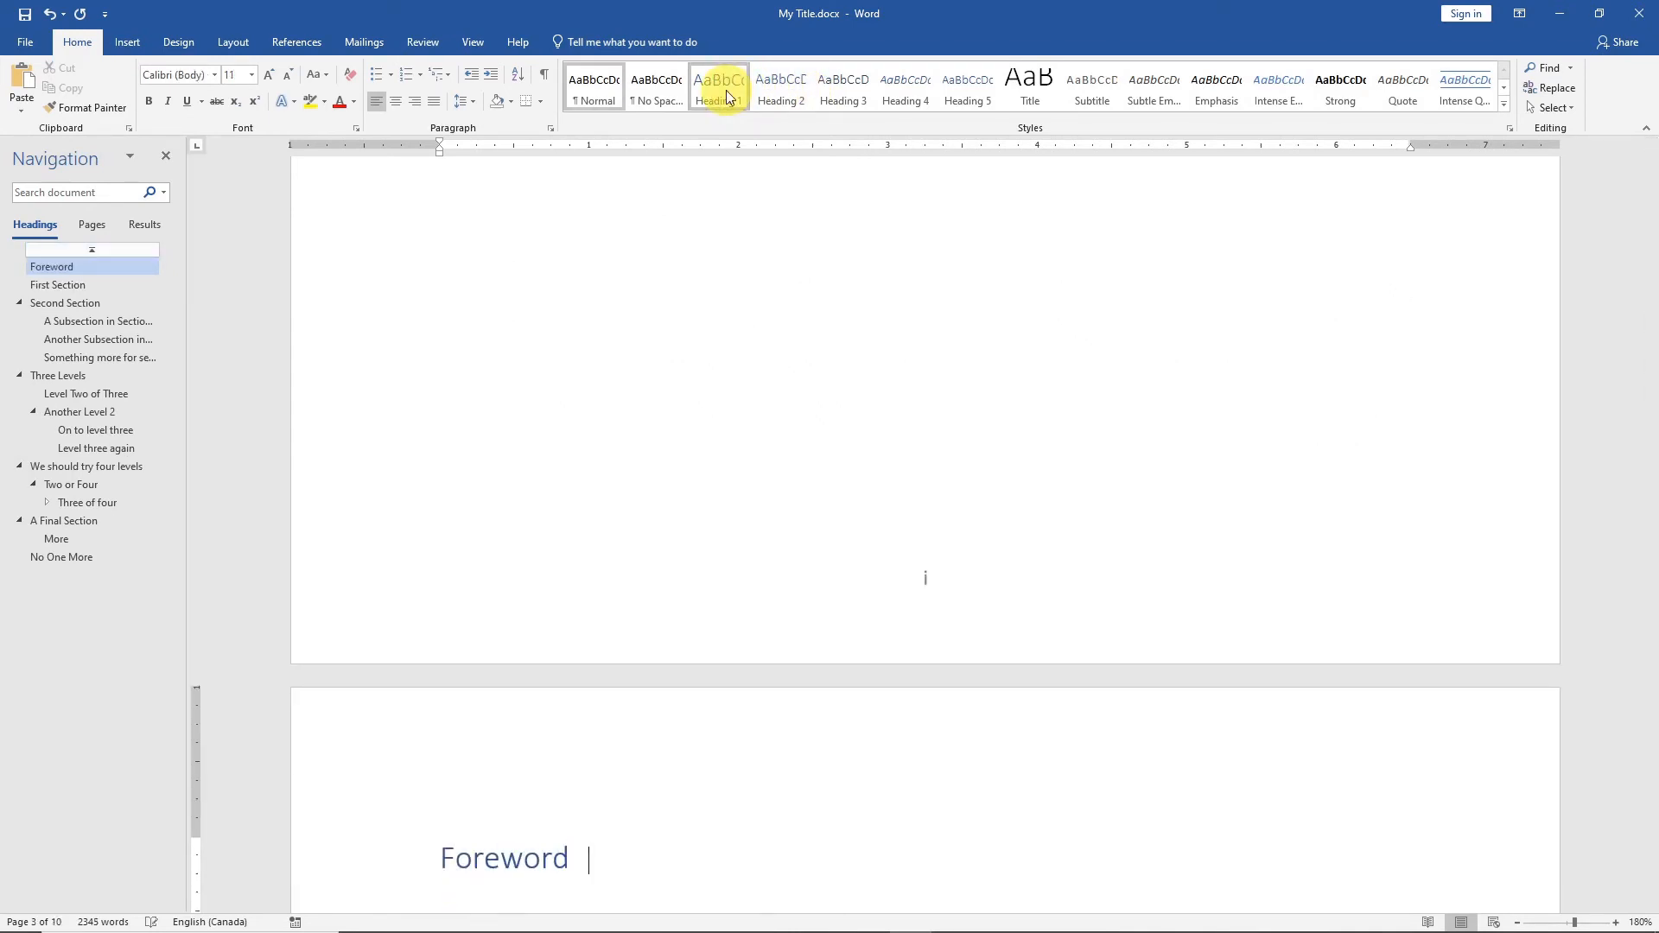
# Generate default placeholder paragraphs under the Foreword heading with =lorem().
pyautogui.write('=lorm')
pyautogui.press('BackSpace')
pyautogui.write('em()')
pyautogui.press('Return')
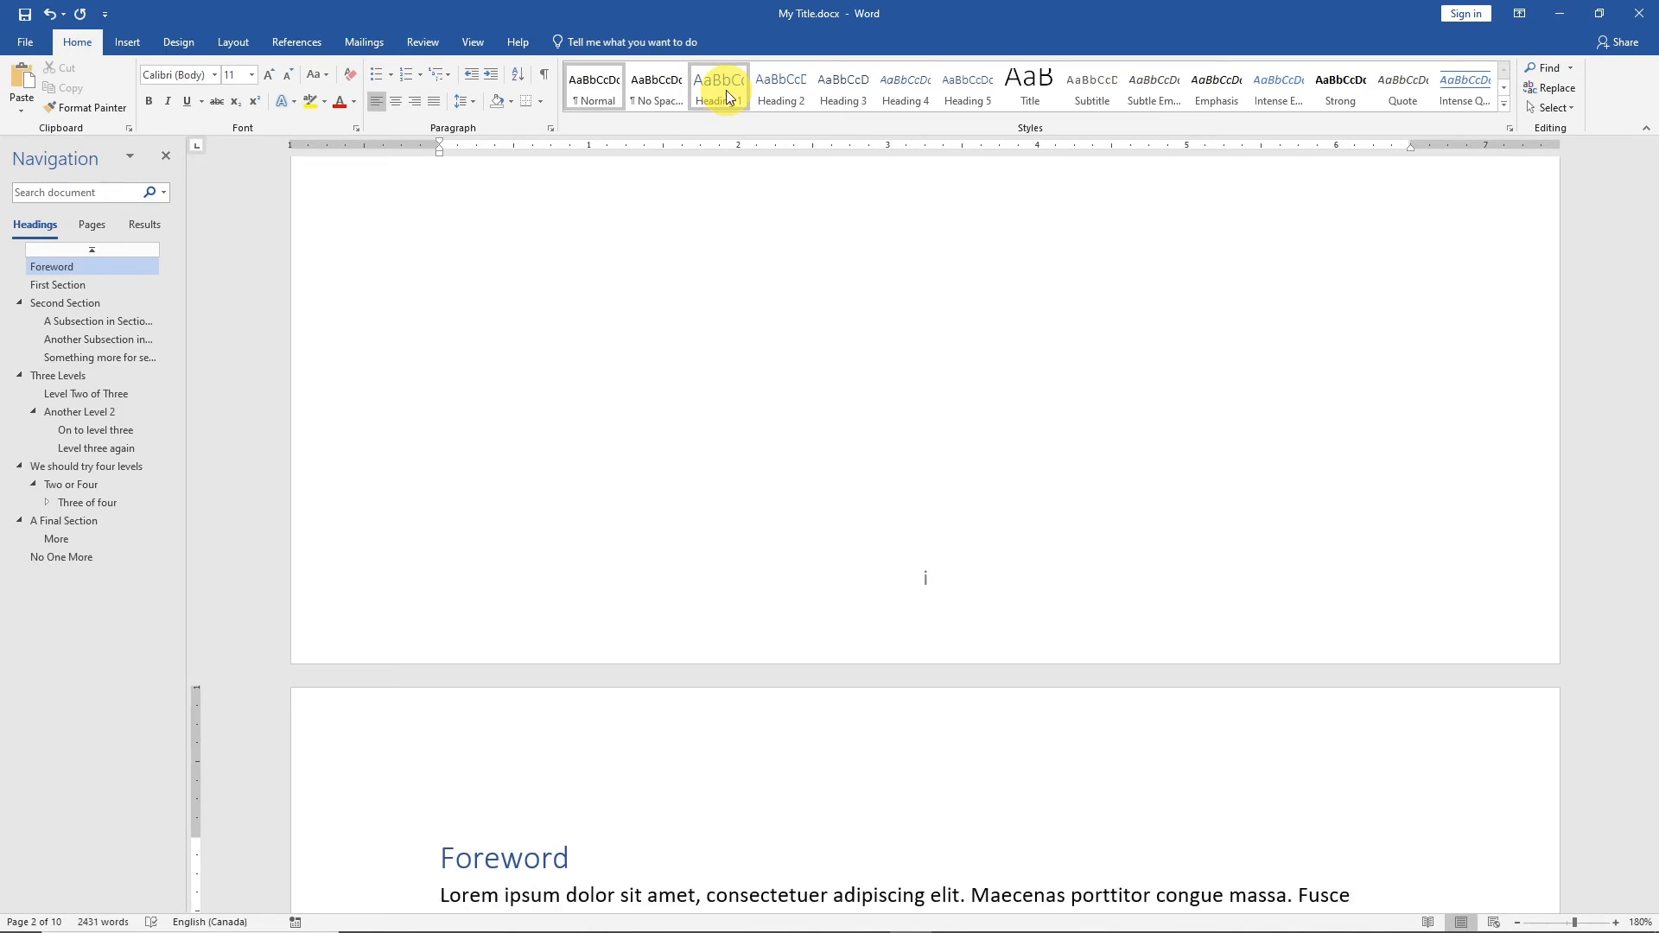
# Insert a page break after the last paragraph of the Foreword text.
pyautogui.scroll(-1, 729, 97)
pyautogui.scroll(-4, 664, 422)
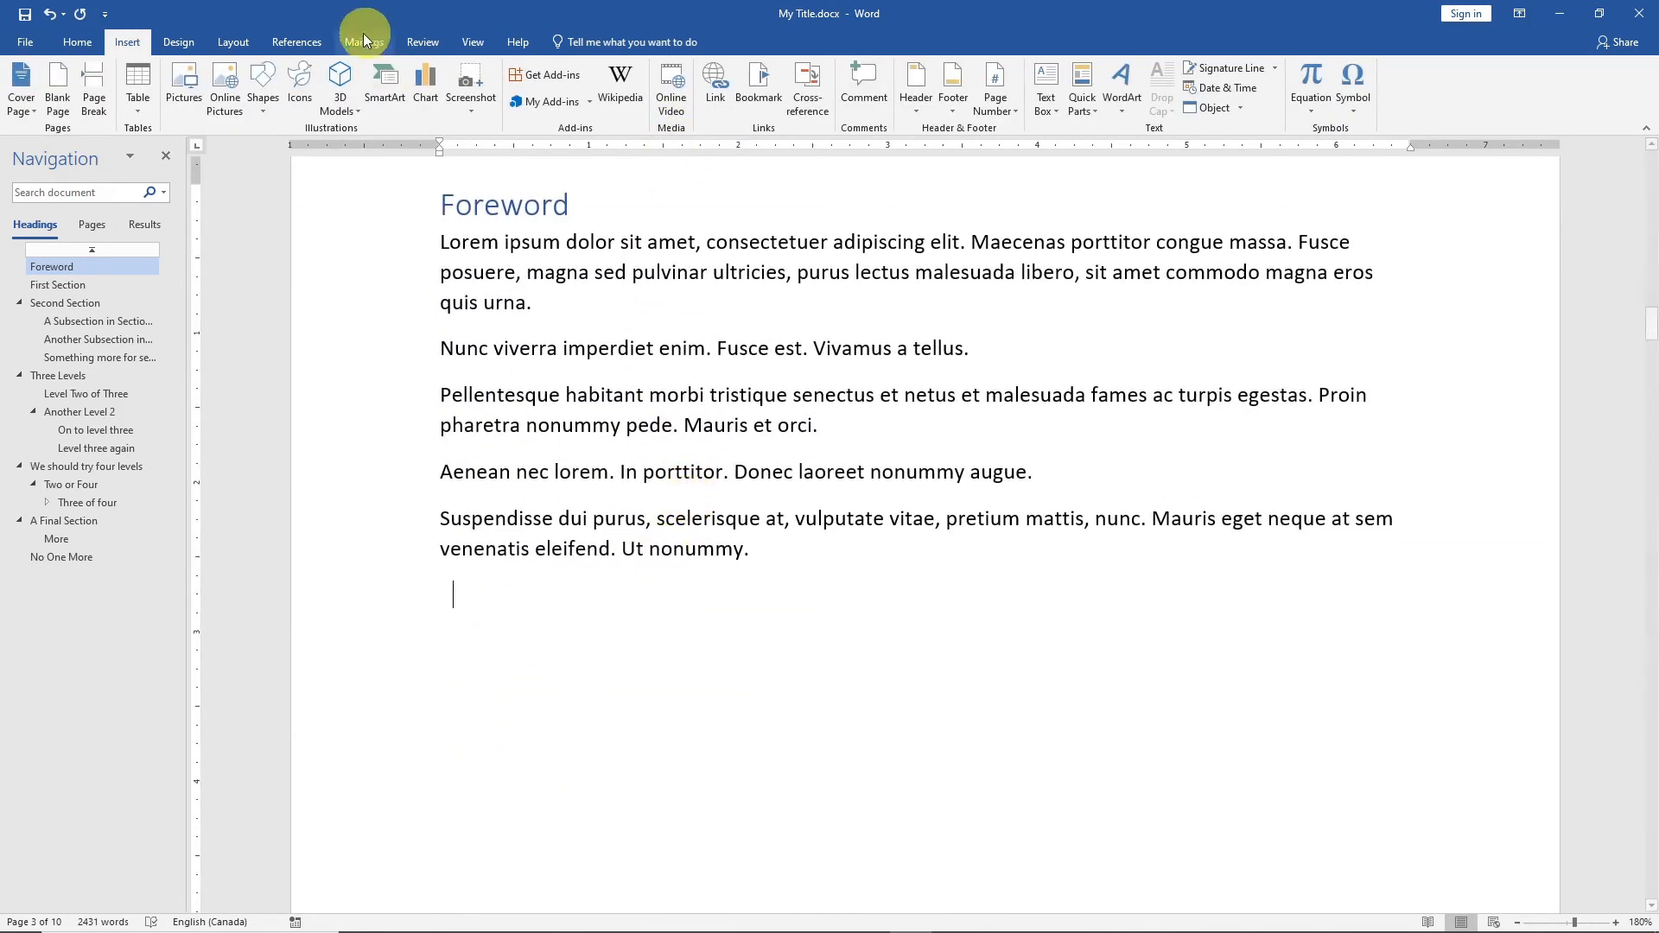
pyautogui.click(227, 38)
pyautogui.click(219, 69)
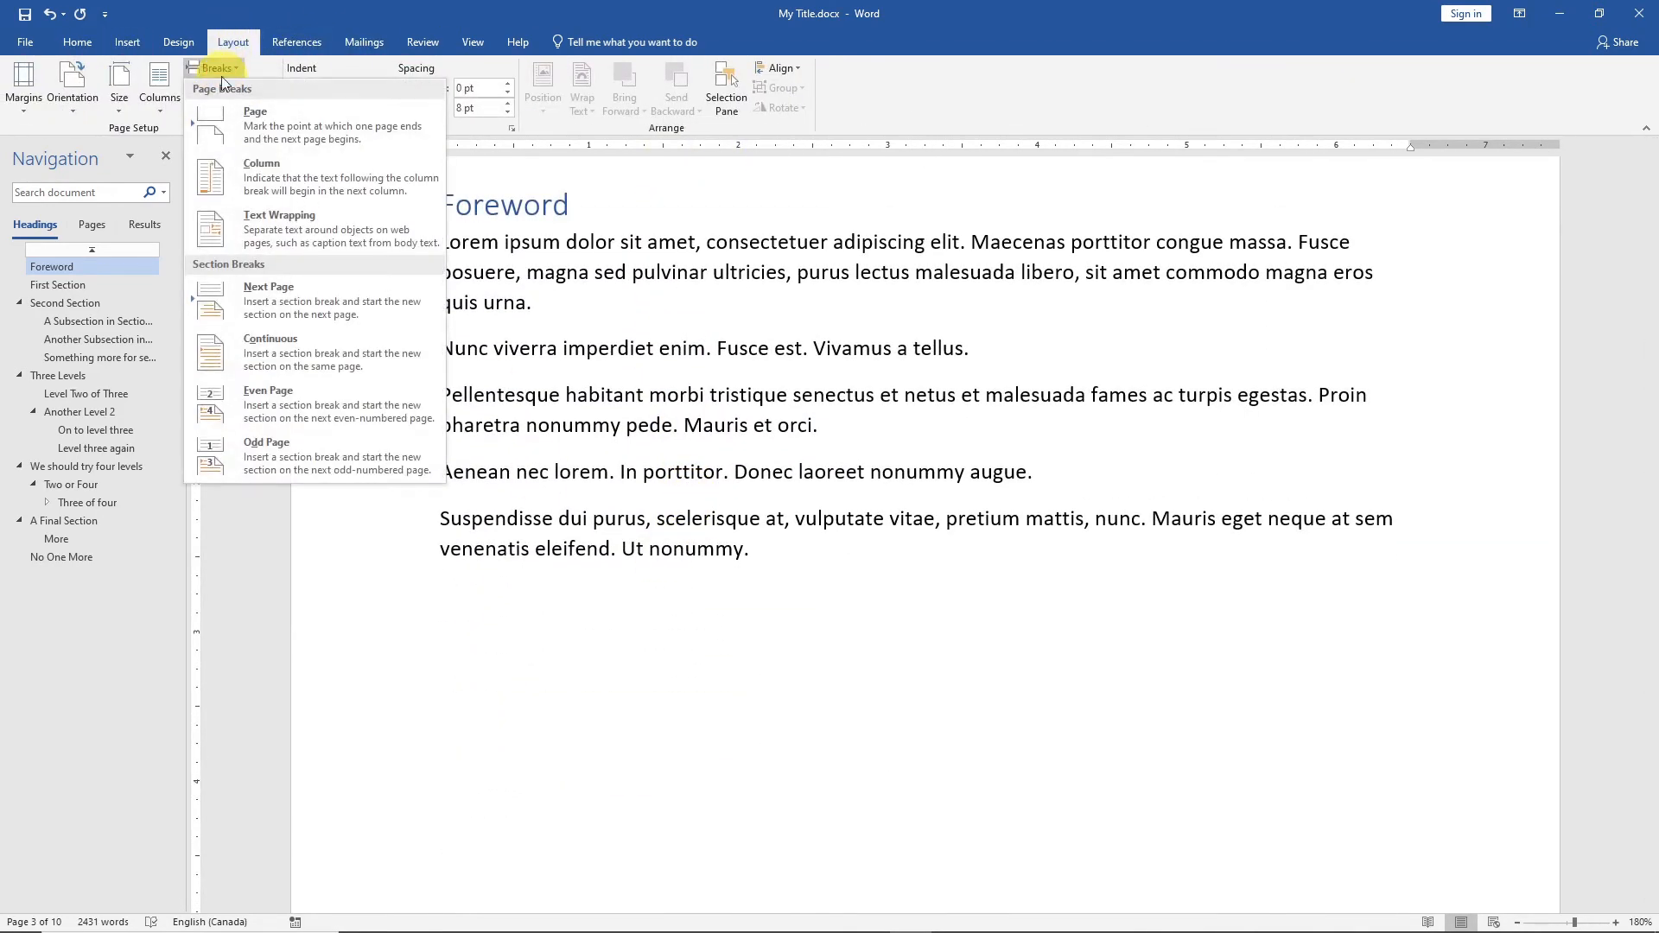
pyautogui.click(230, 135)
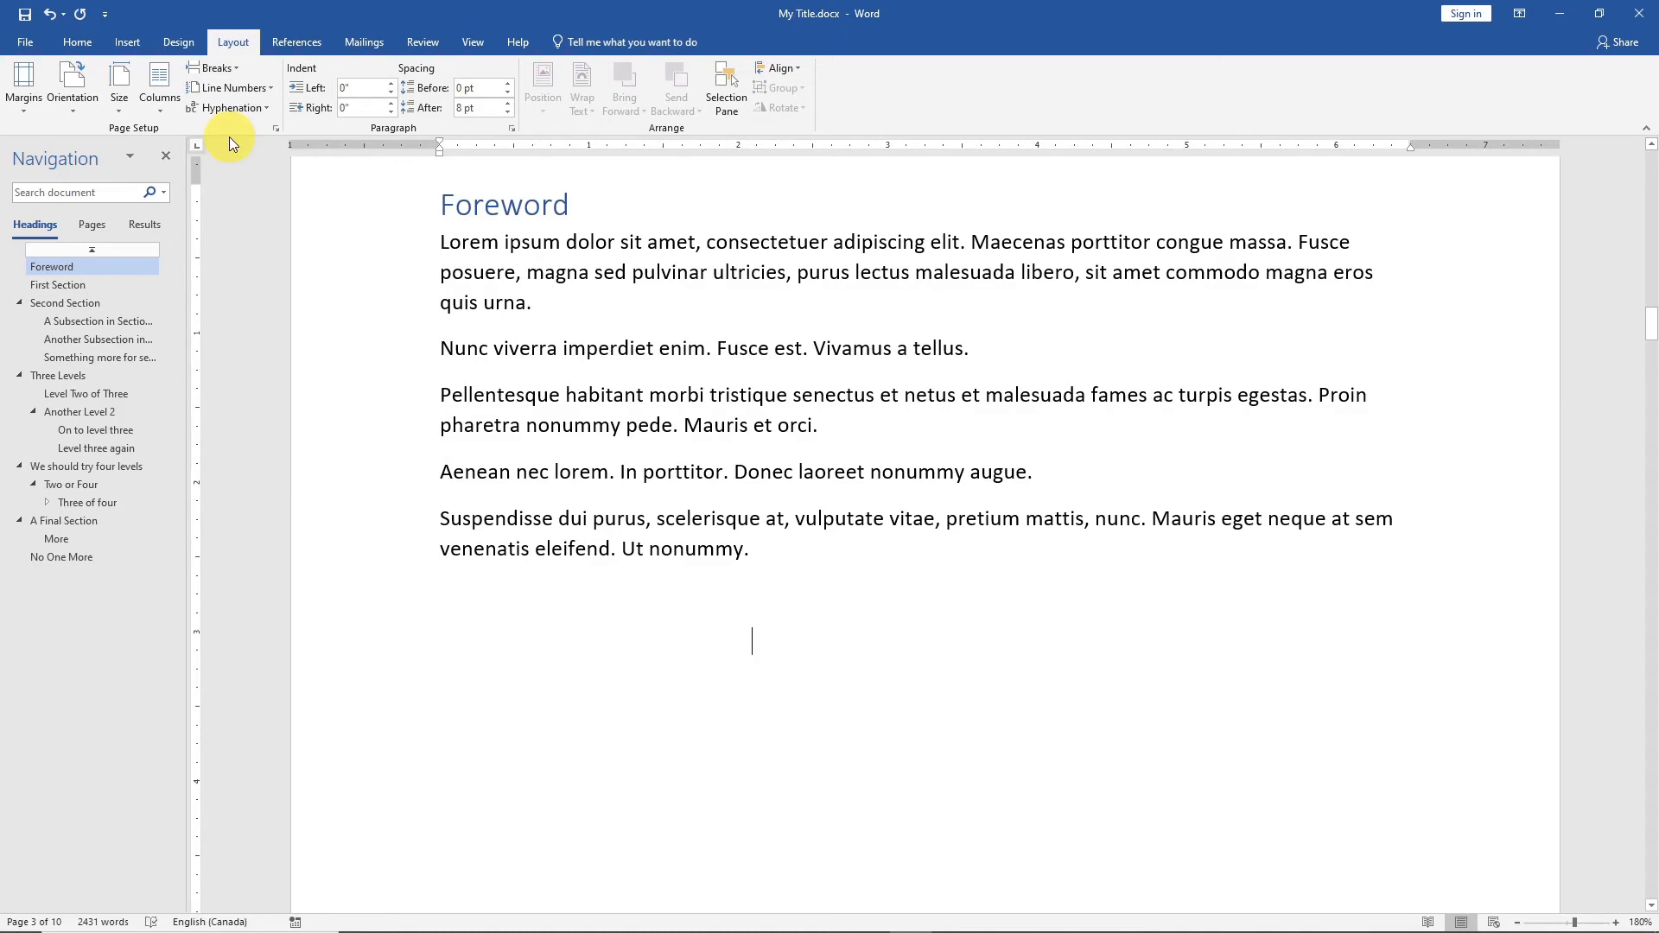
# Add an "Introduction" title in the Heading 1 style on the new page after the Foreword.
pyautogui.click(56, 42)
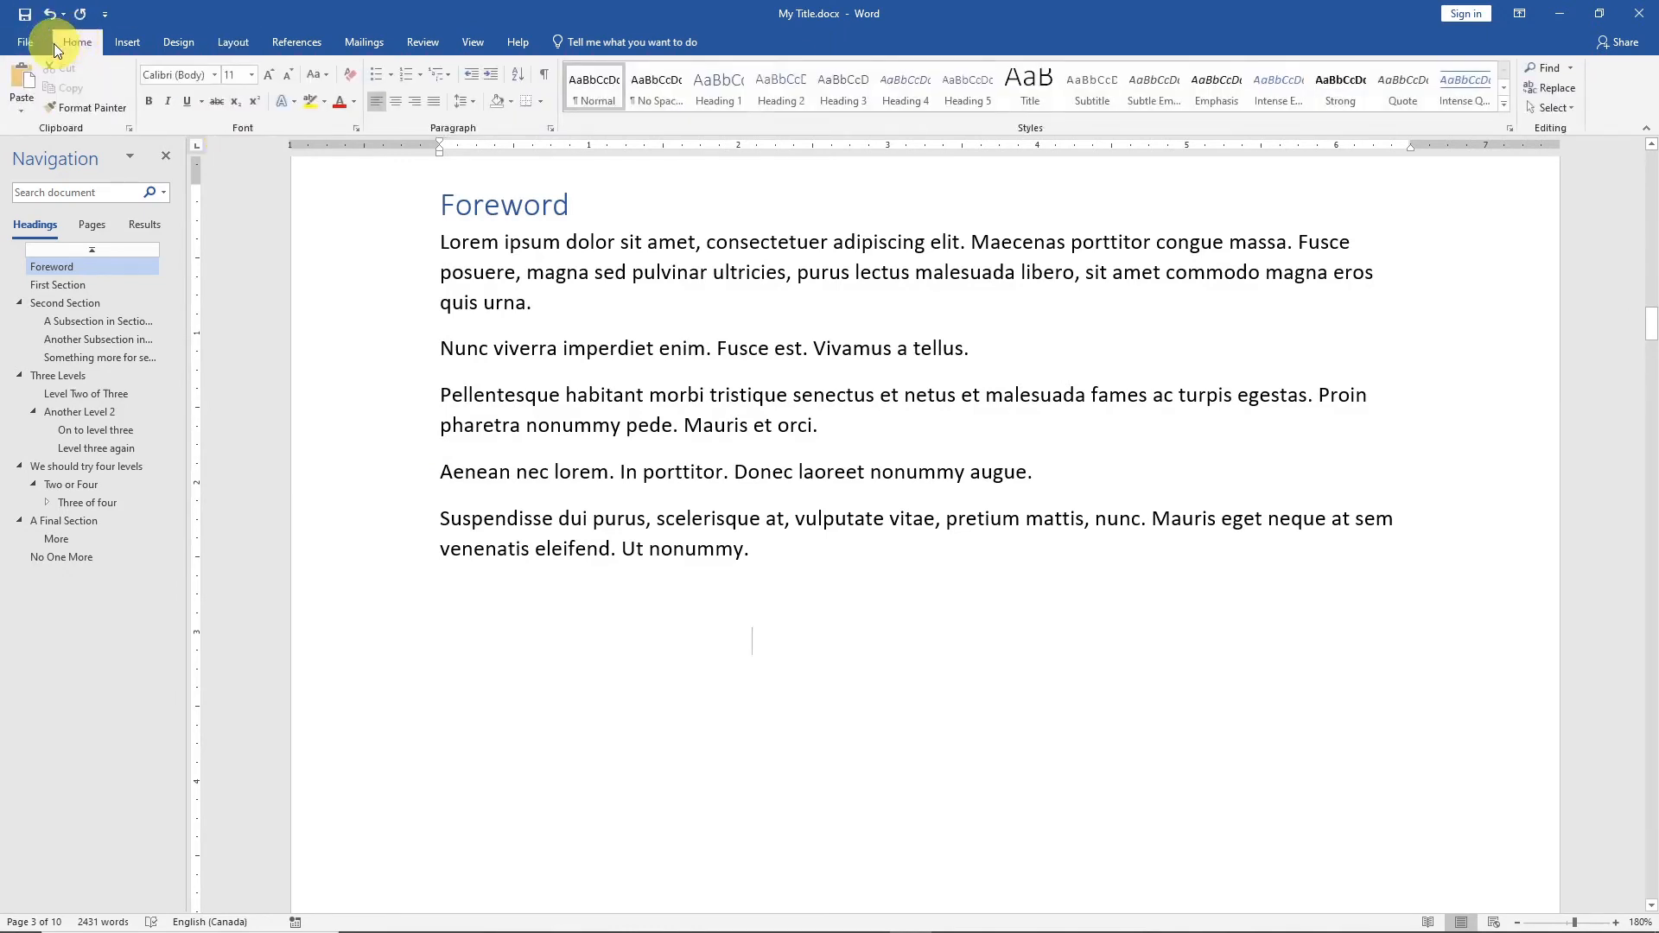
pyautogui.click(722, 98)
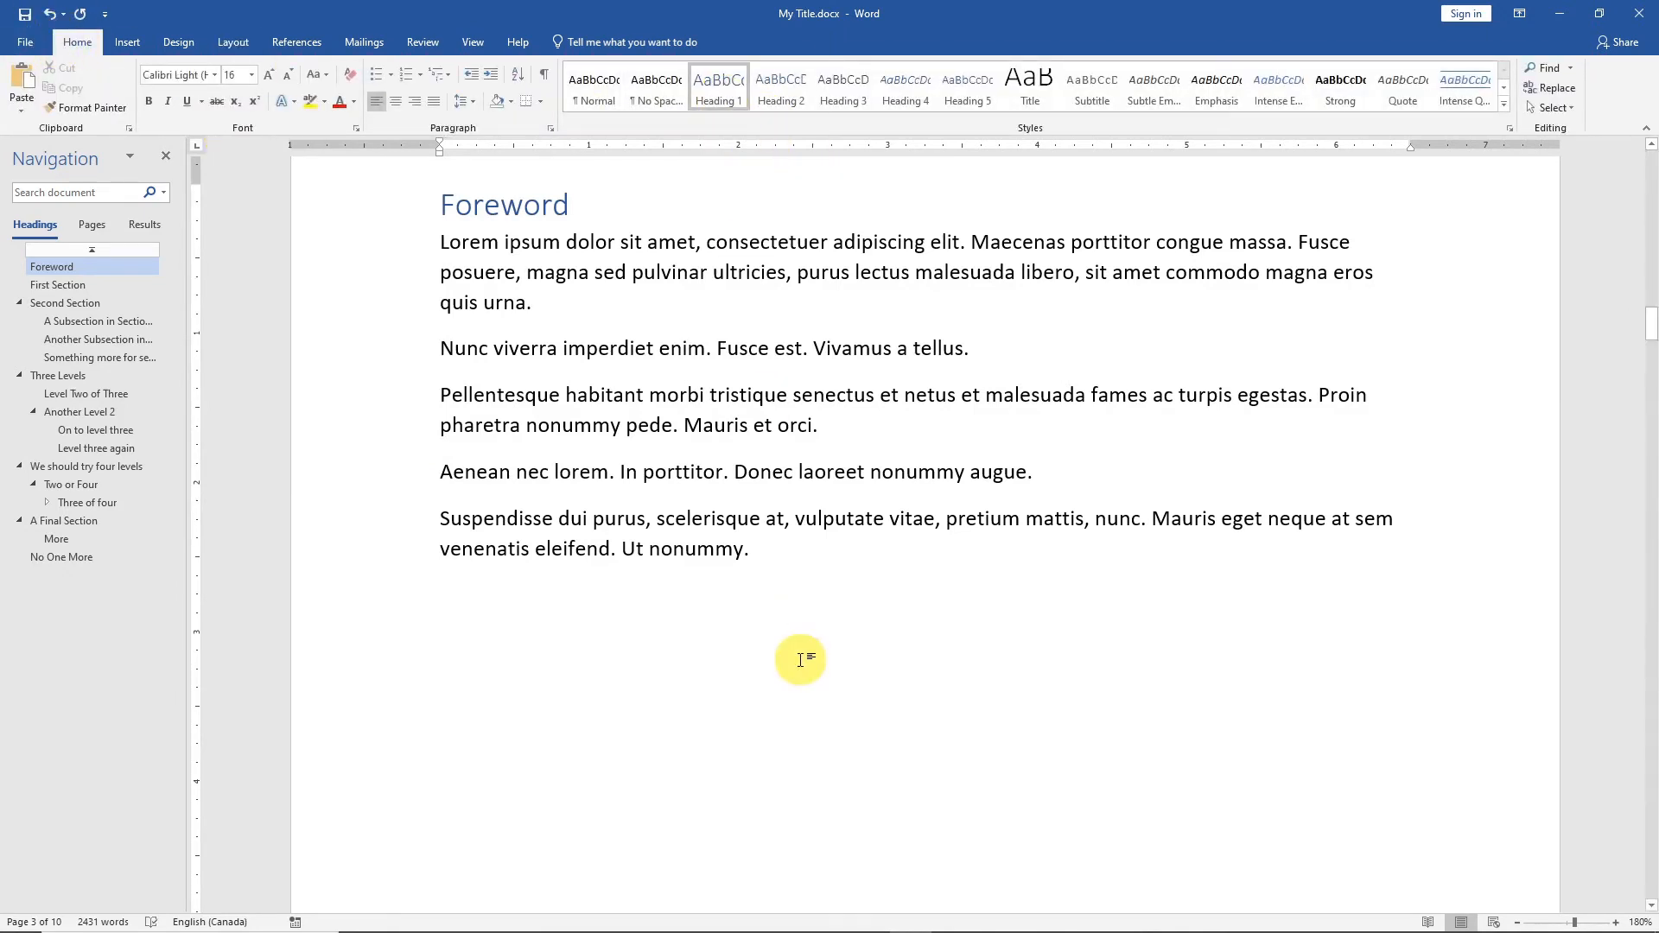
pyautogui.write('Intro')
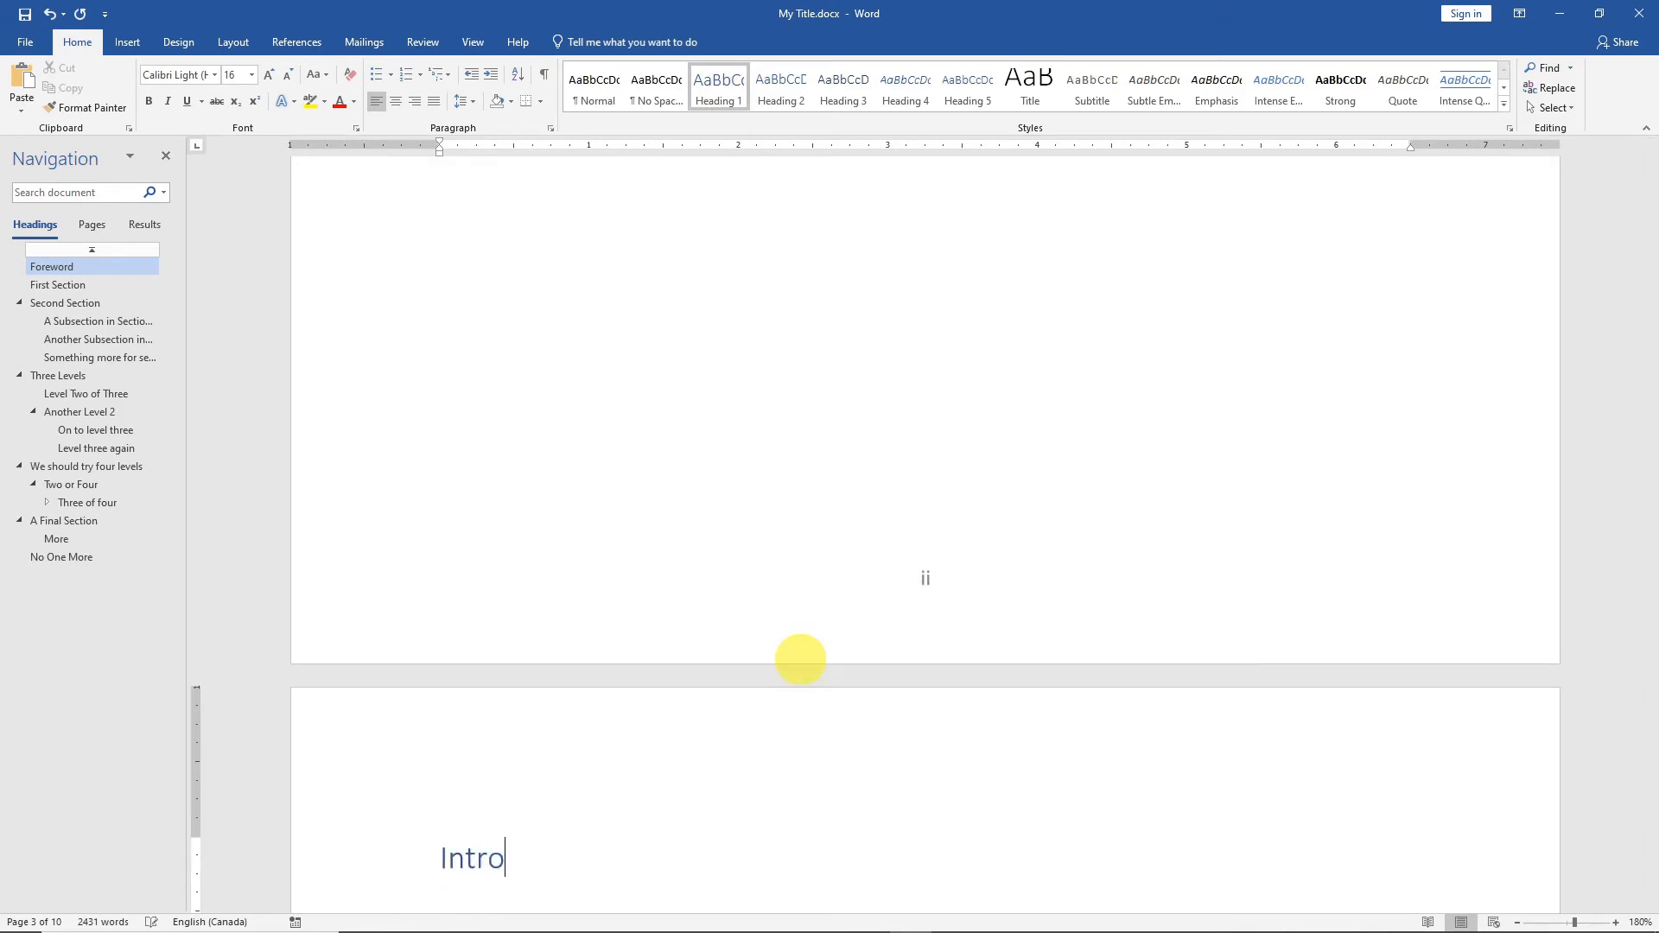
pyautogui.write('duction')
pyautogui.press('Return')
# Generate one long placeholder paragraph under the Introduction heading with =lorem(1,28).
pyautogui.write('=')
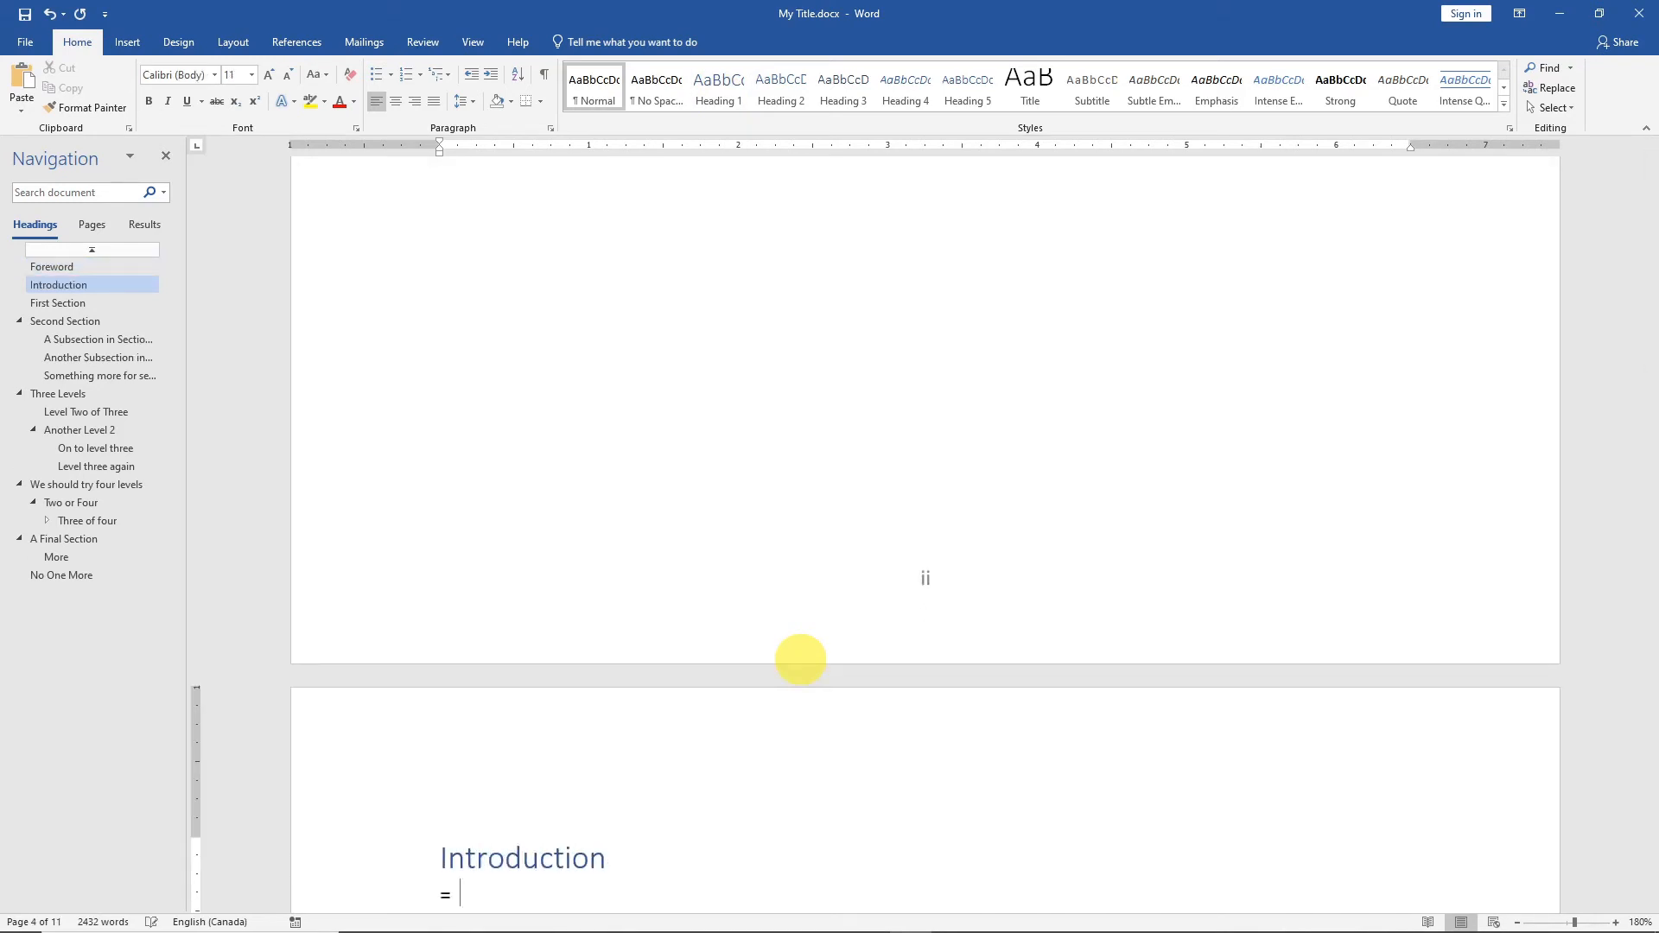
pyautogui.write('lorme')
pyautogui.press('BackSpace')
pyautogui.press('BackSpace')
pyautogui.press('BackSpace')
pyautogui.write('rme')
pyautogui.press('BackSpace')
pyautogui.press('BackSpace')
pyautogui.press('BackSpace')
pyautogui.write('rem')
pyautogui.write('(1,28')
pyautogui.write(')')
pyautogui.press('Return')
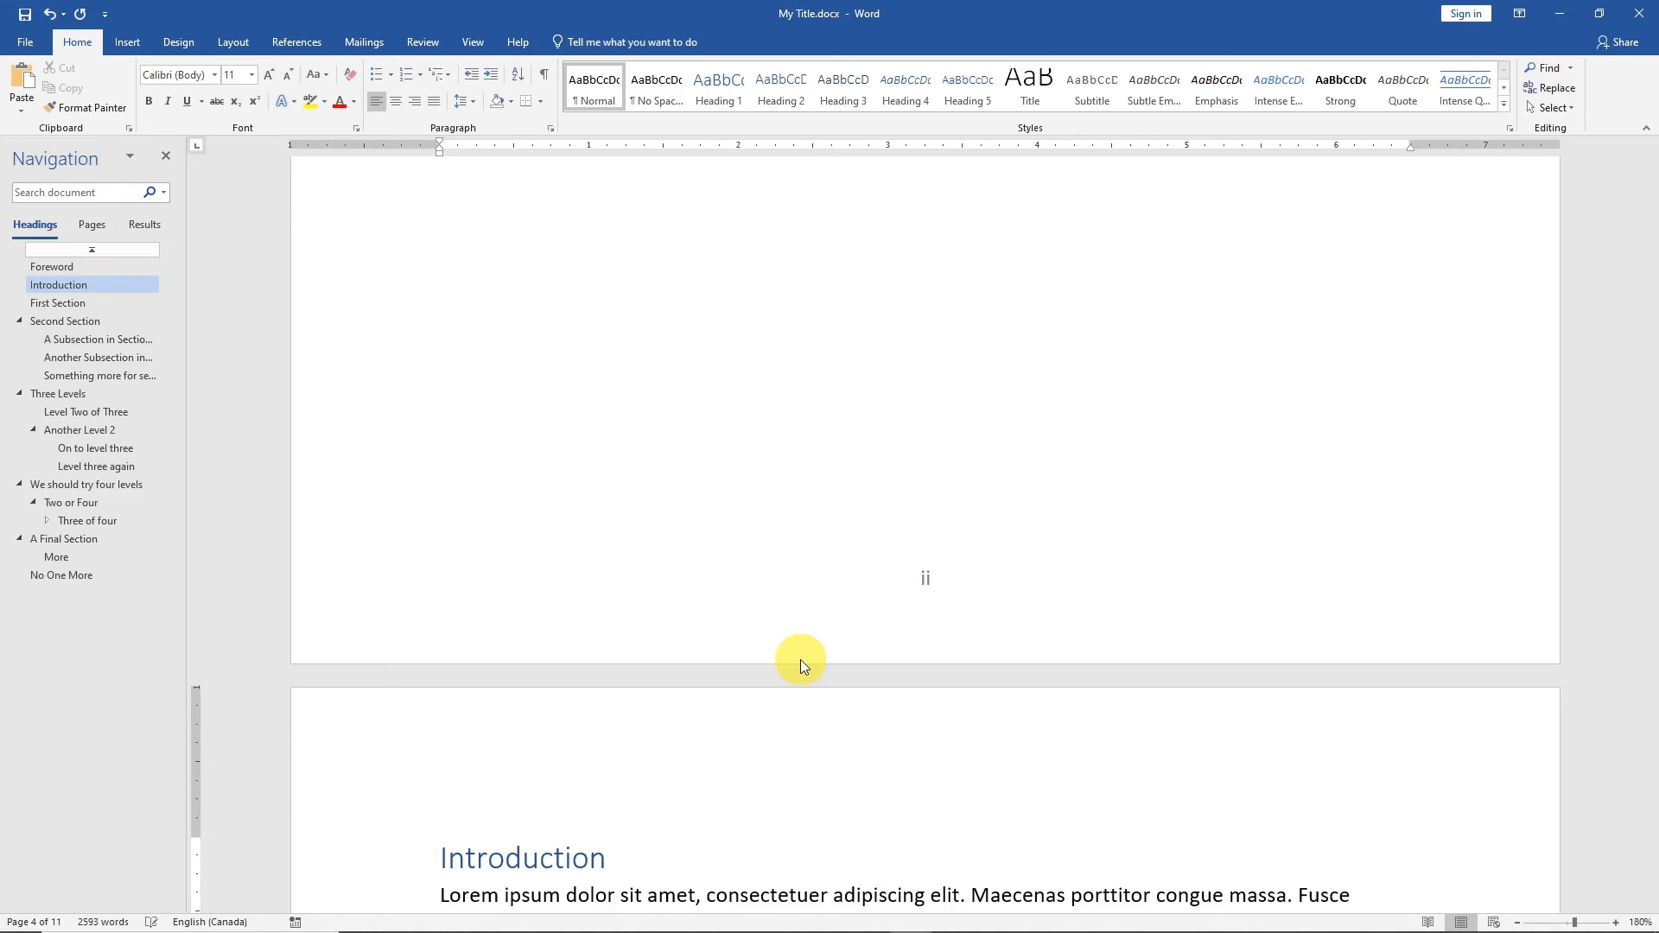
# Check the footer page numbers on the contents, Foreword and Introduction pages.
pyautogui.scroll(-14, 899, 735)
pyautogui.scroll(2, 920, 806)
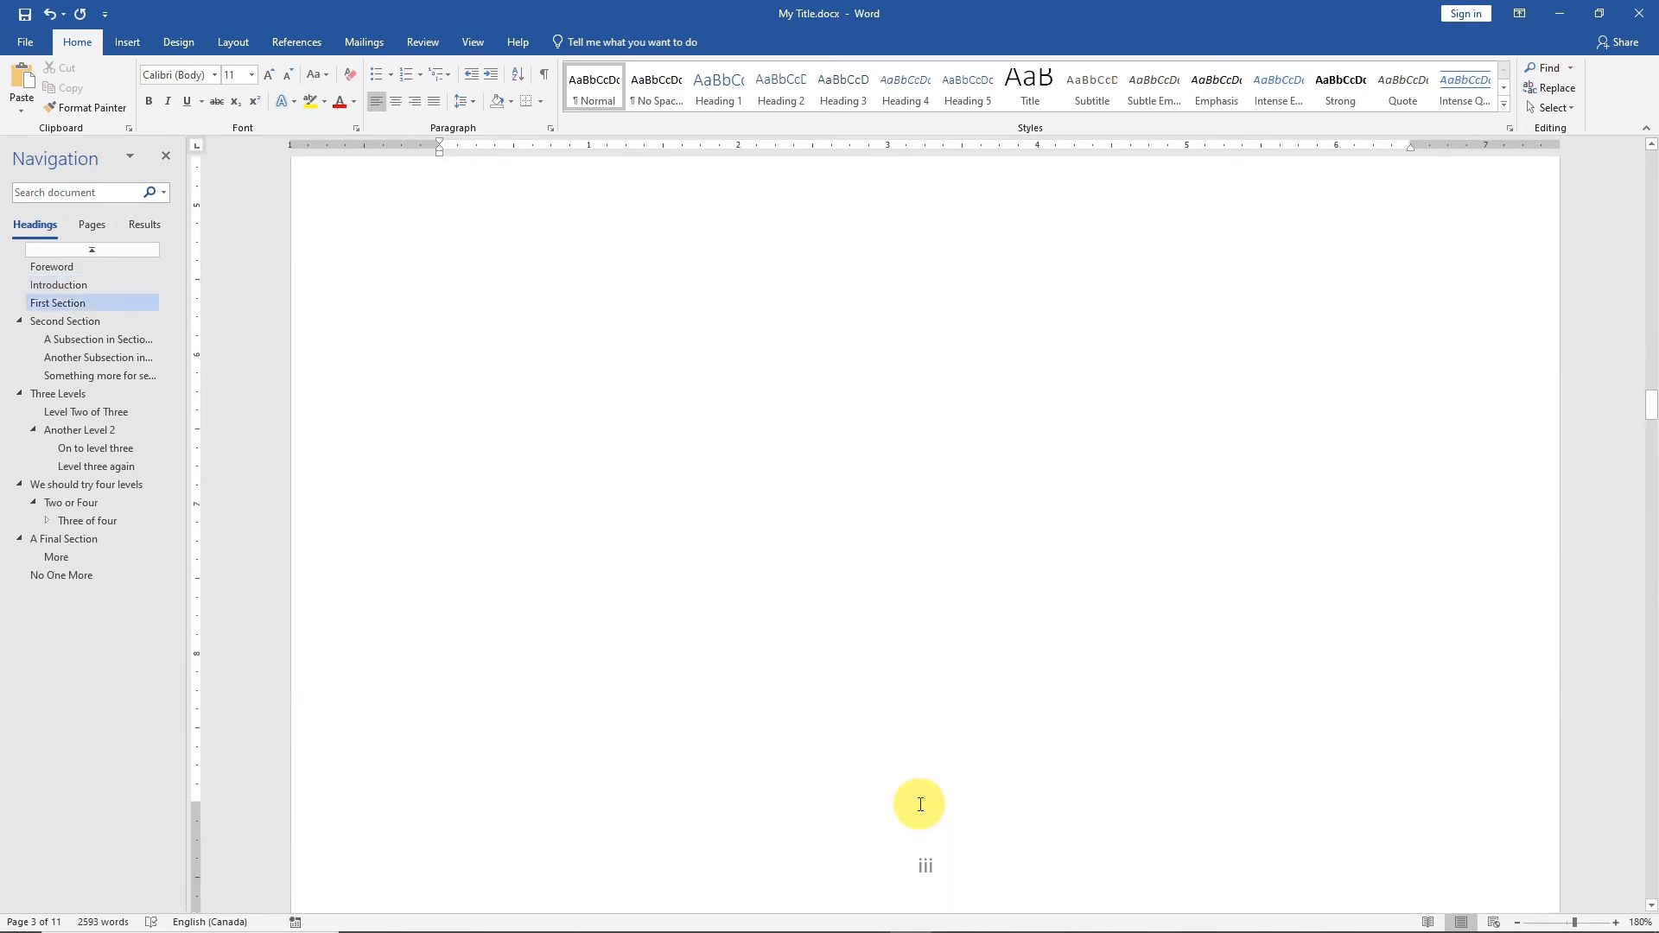
pyautogui.scroll(15, 921, 805)
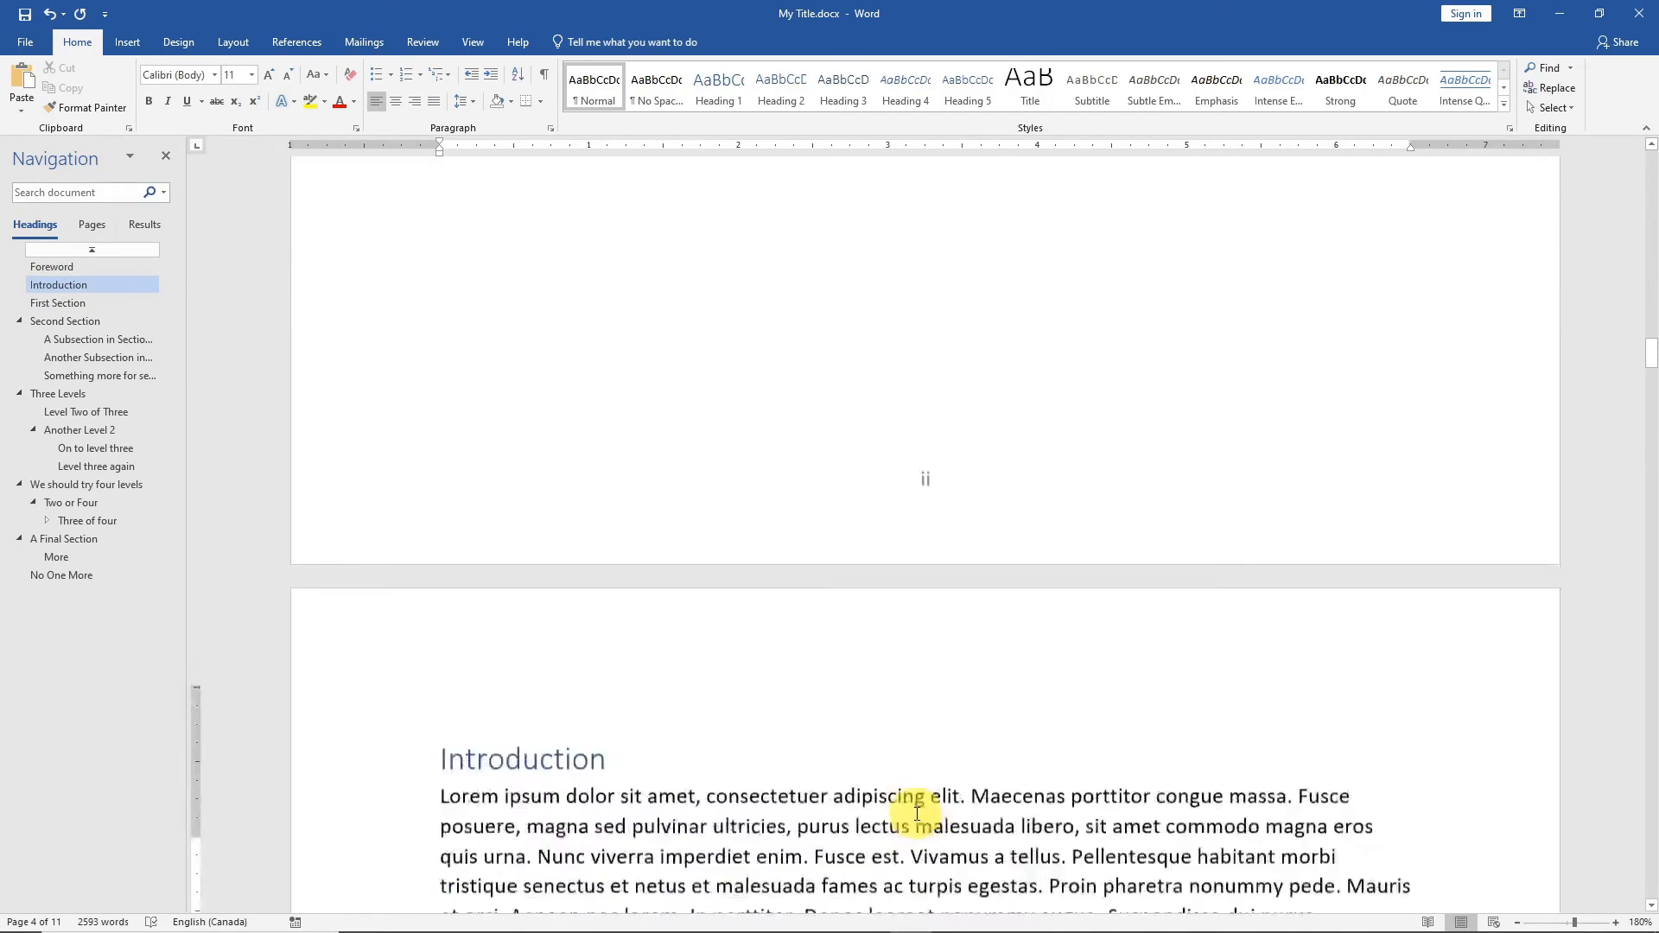
pyautogui.scroll(3, 916, 813)
pyautogui.scroll(-1, 989, 682)
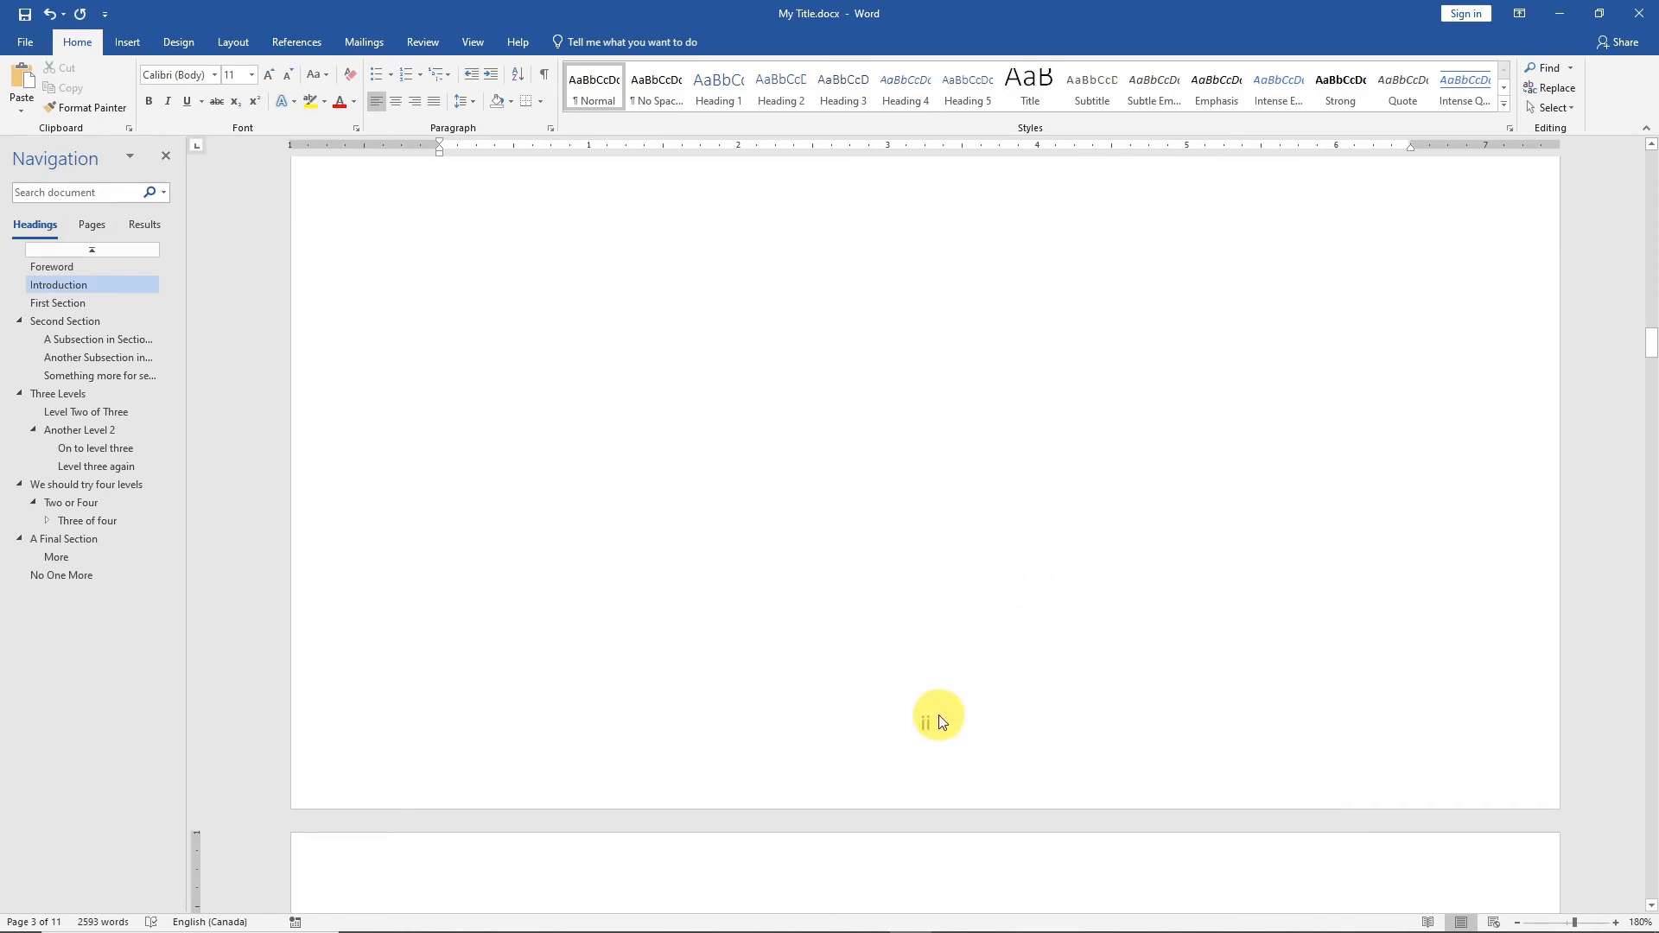
pyautogui.scroll(-15, 941, 726)
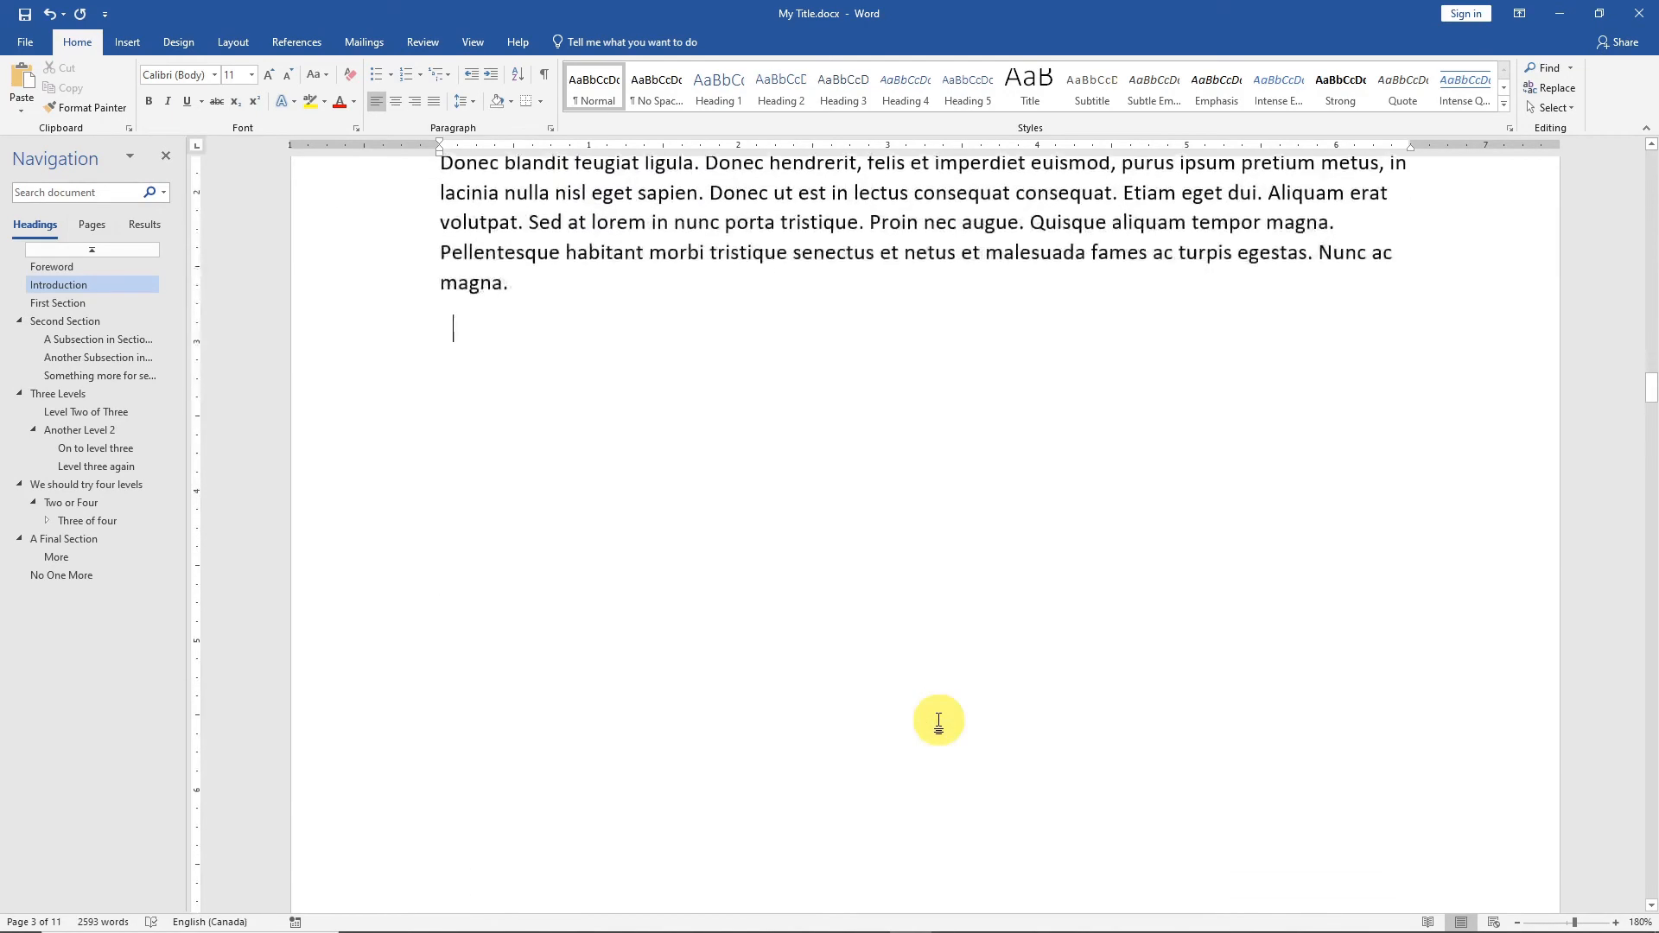
pyautogui.scroll(-3, 940, 691)
pyautogui.scroll(15, 931, 611)
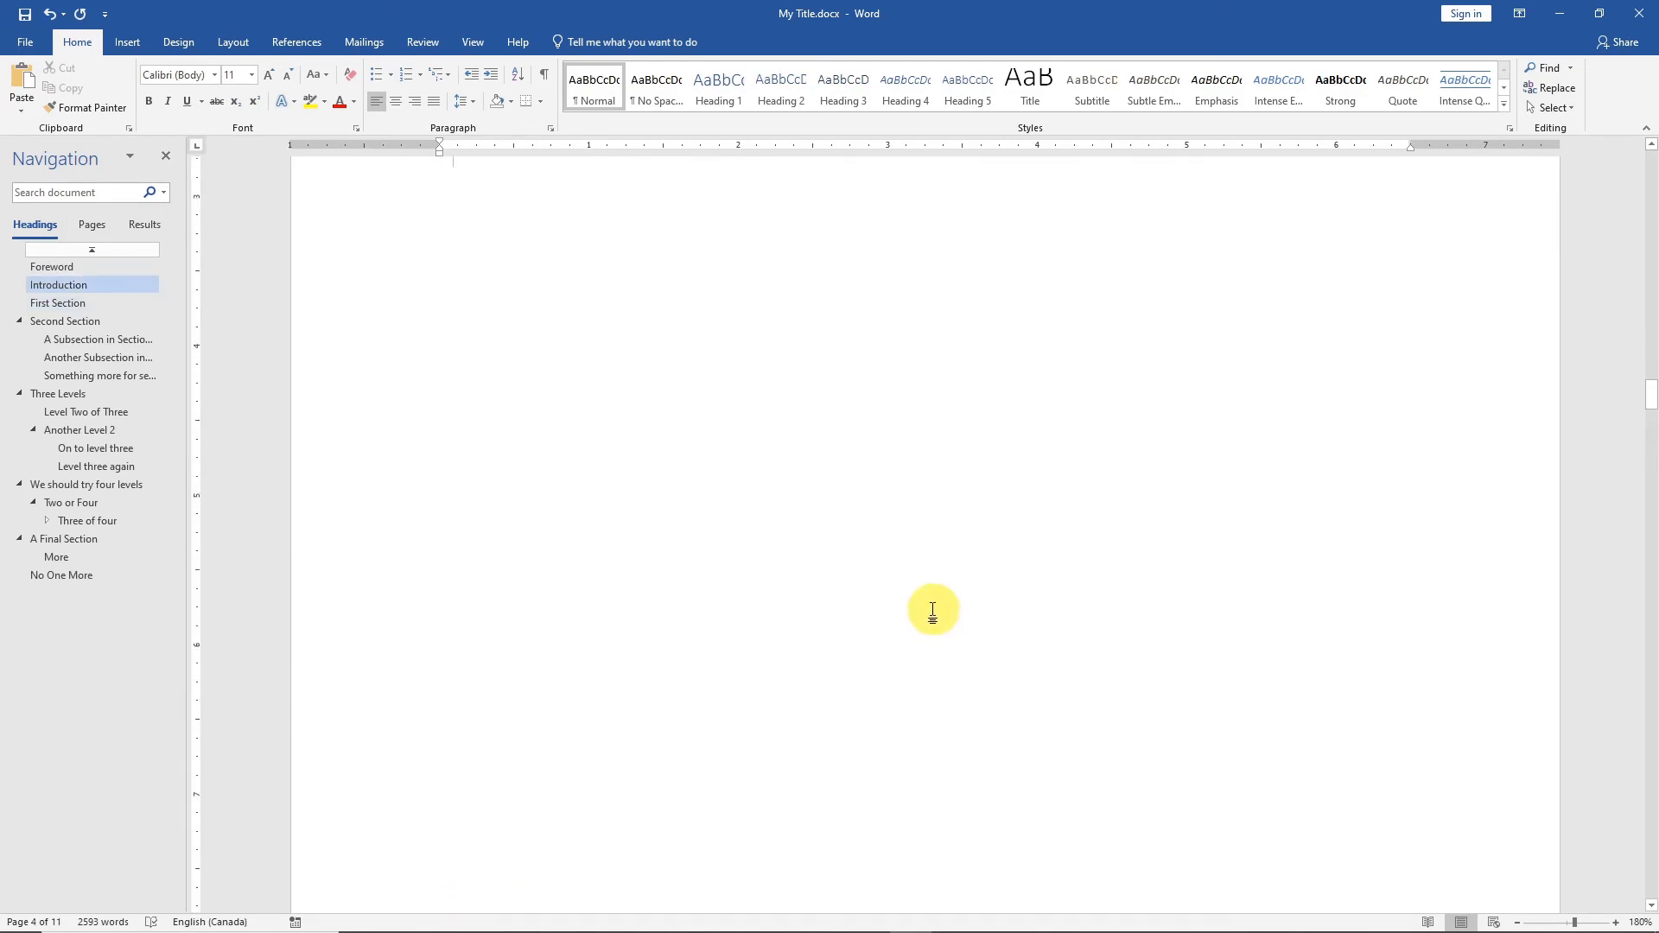
pyautogui.scroll(20, 923, 604)
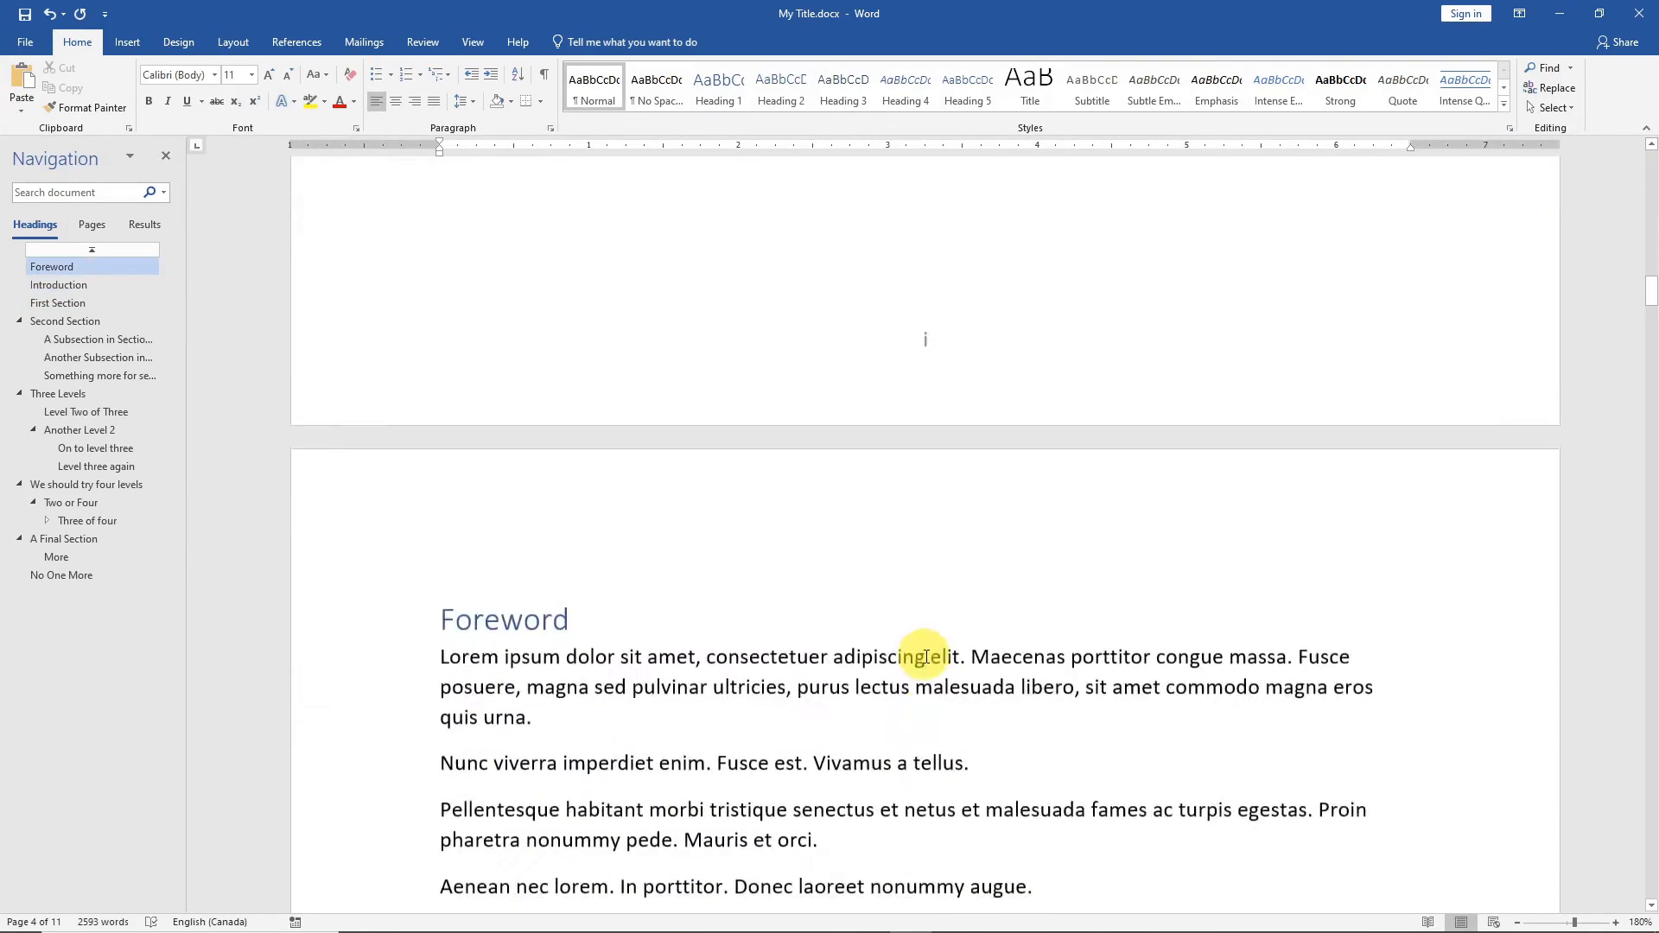
# Update the entire table of contents to include the Foreword and Introduction headings.
pyautogui.scroll(8, 915, 700)
pyautogui.scroll(-3, 915, 697)
pyautogui.click(908, 488)
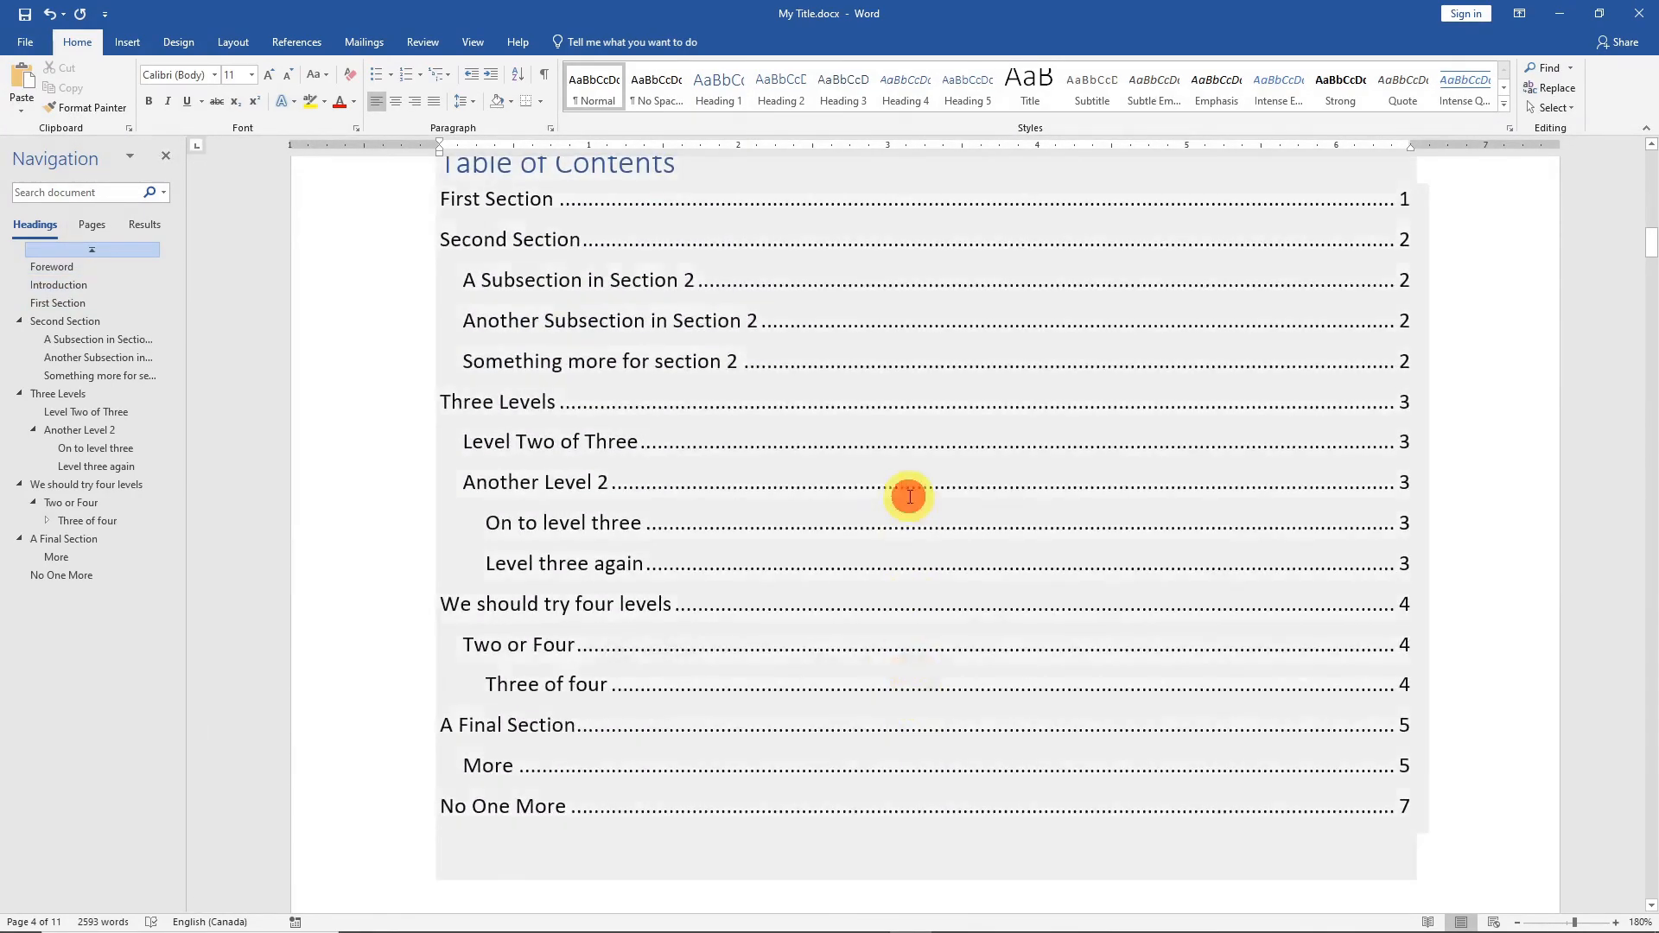
pyautogui.scroll(3, 742, 403)
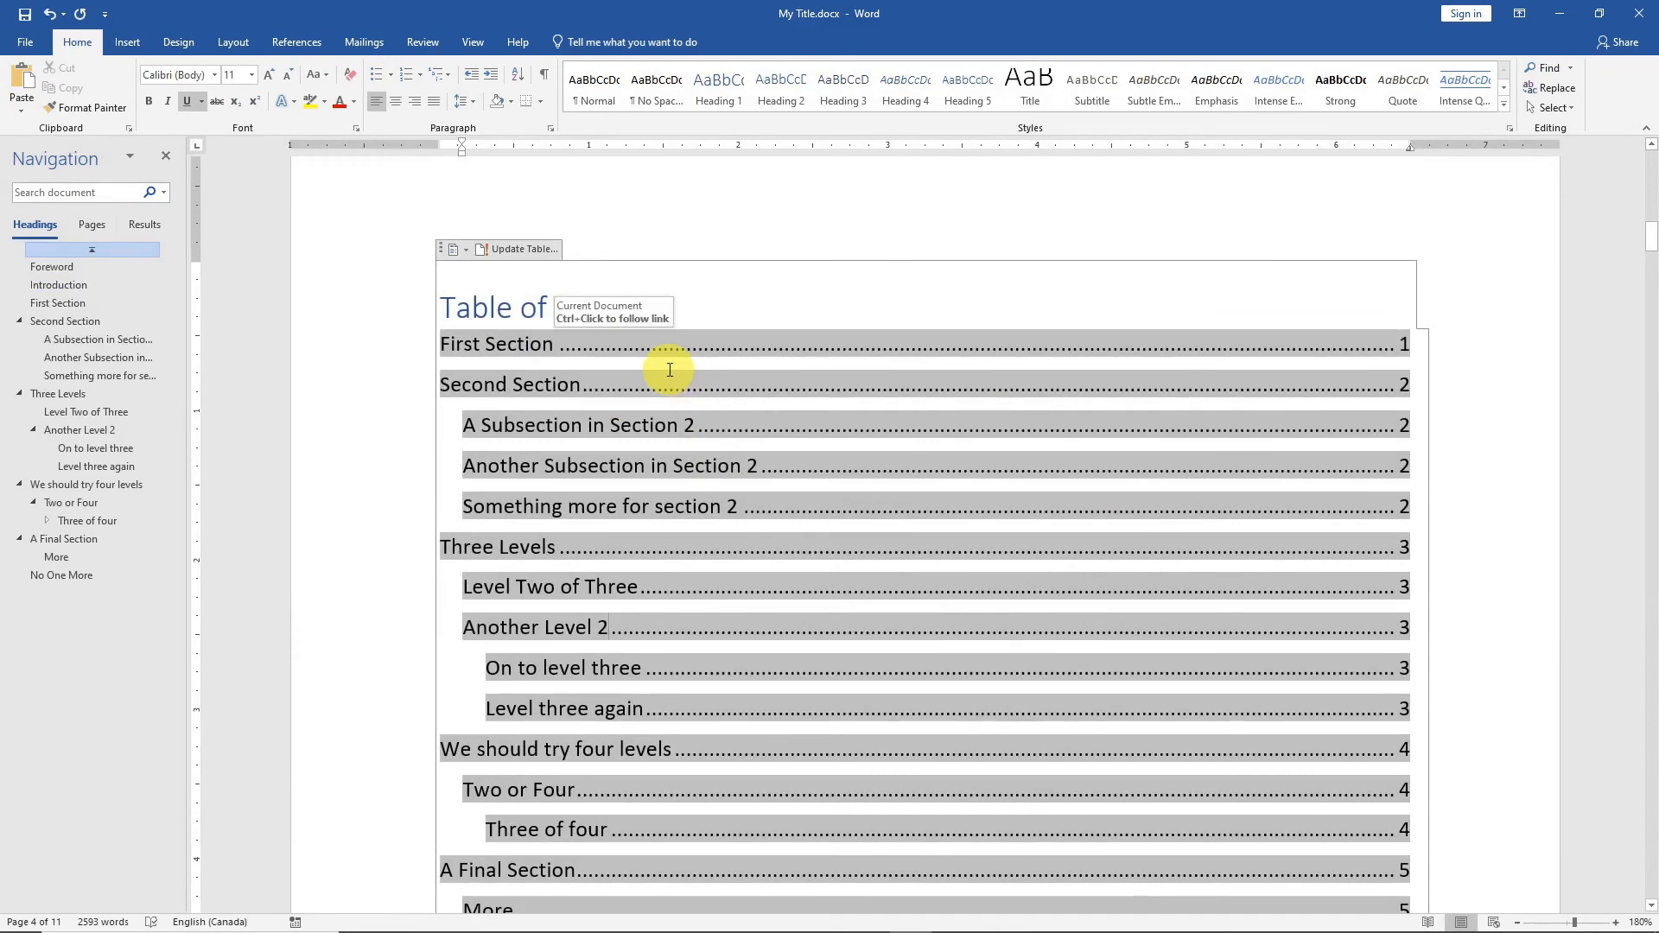
pyautogui.click(516, 249)
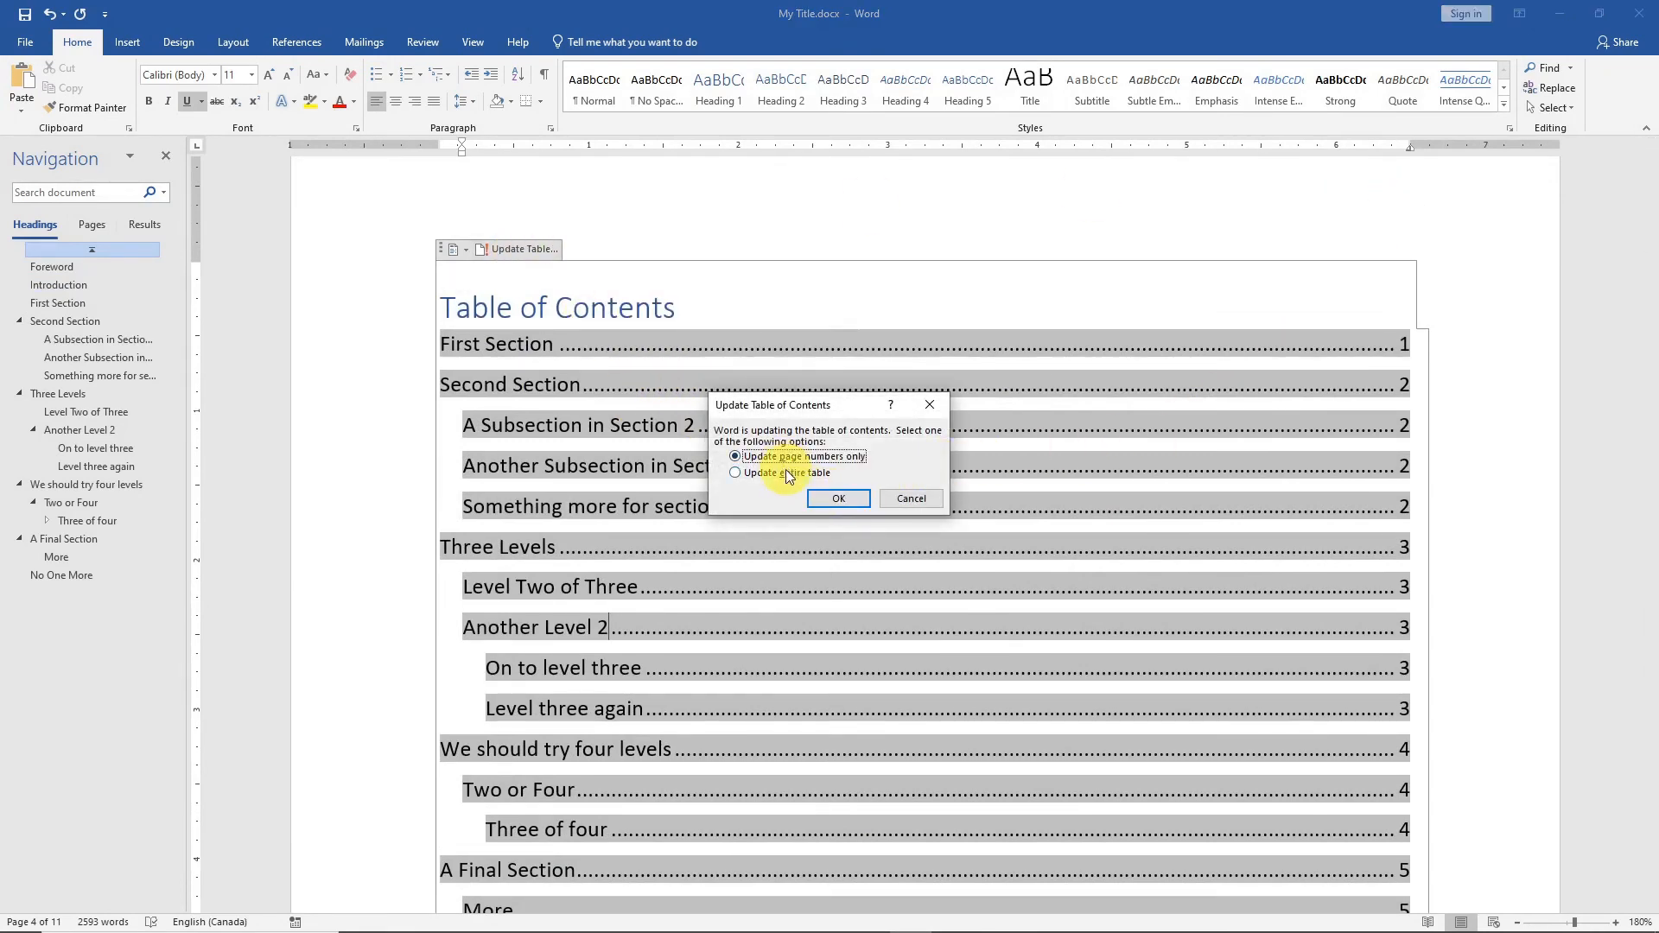
pyautogui.click(786, 472)
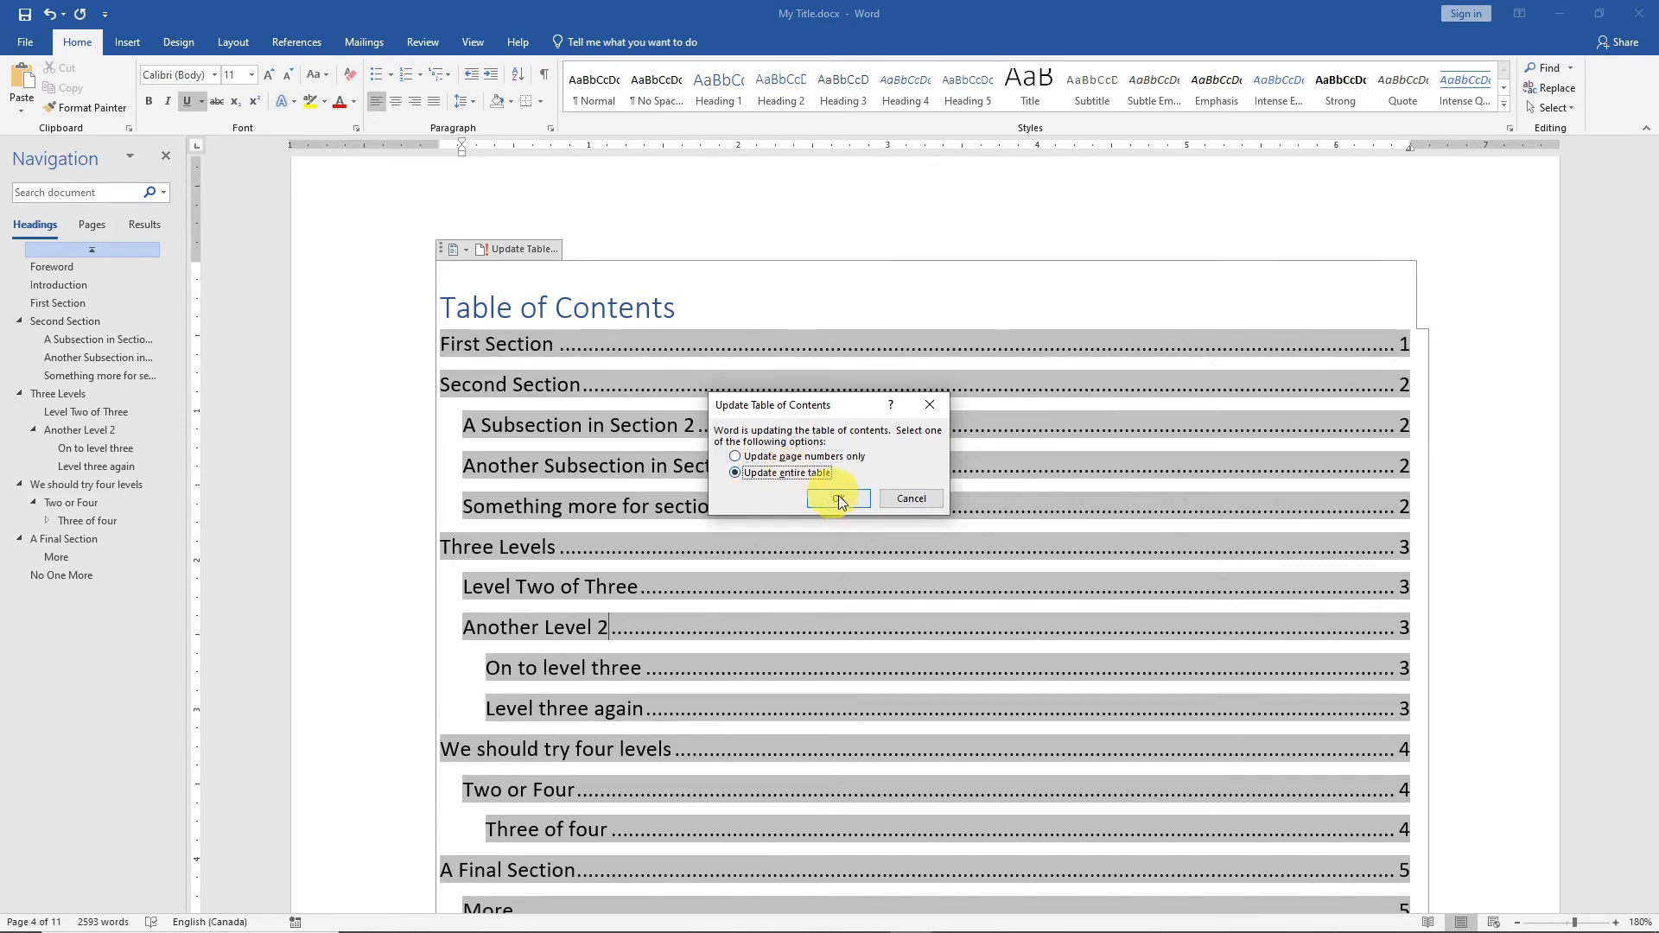
pyautogui.click(842, 503)
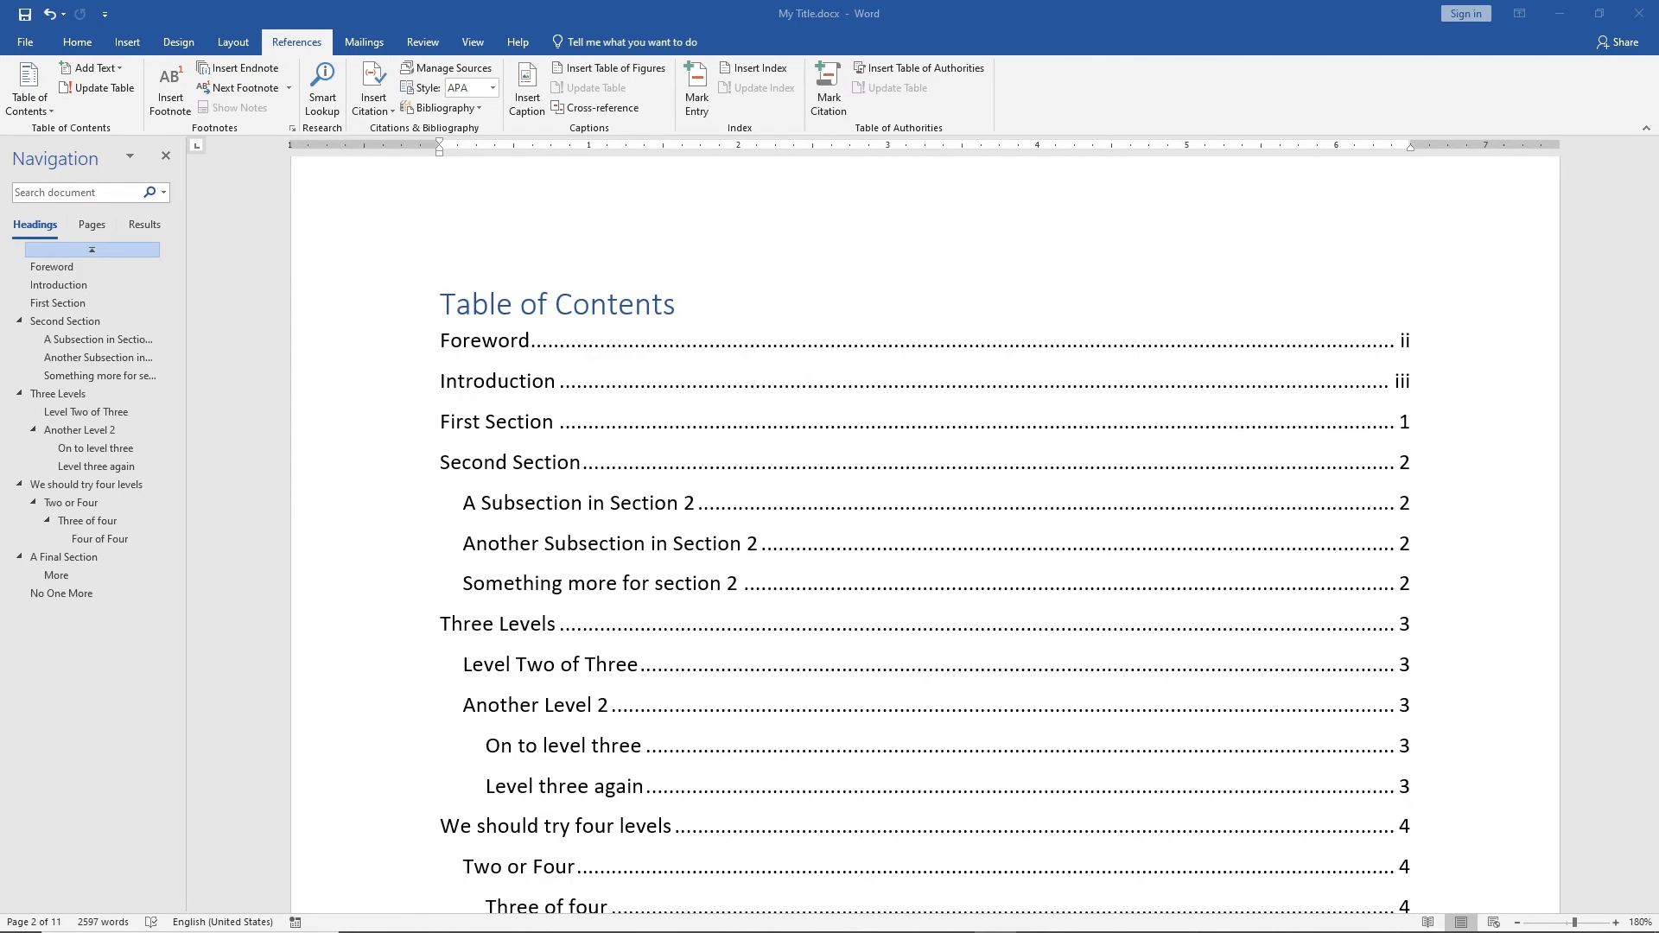
# Customize the table of contents to show 4 heading levels and replace the existing table.
pyautogui.scroll(-3, 444, 251)
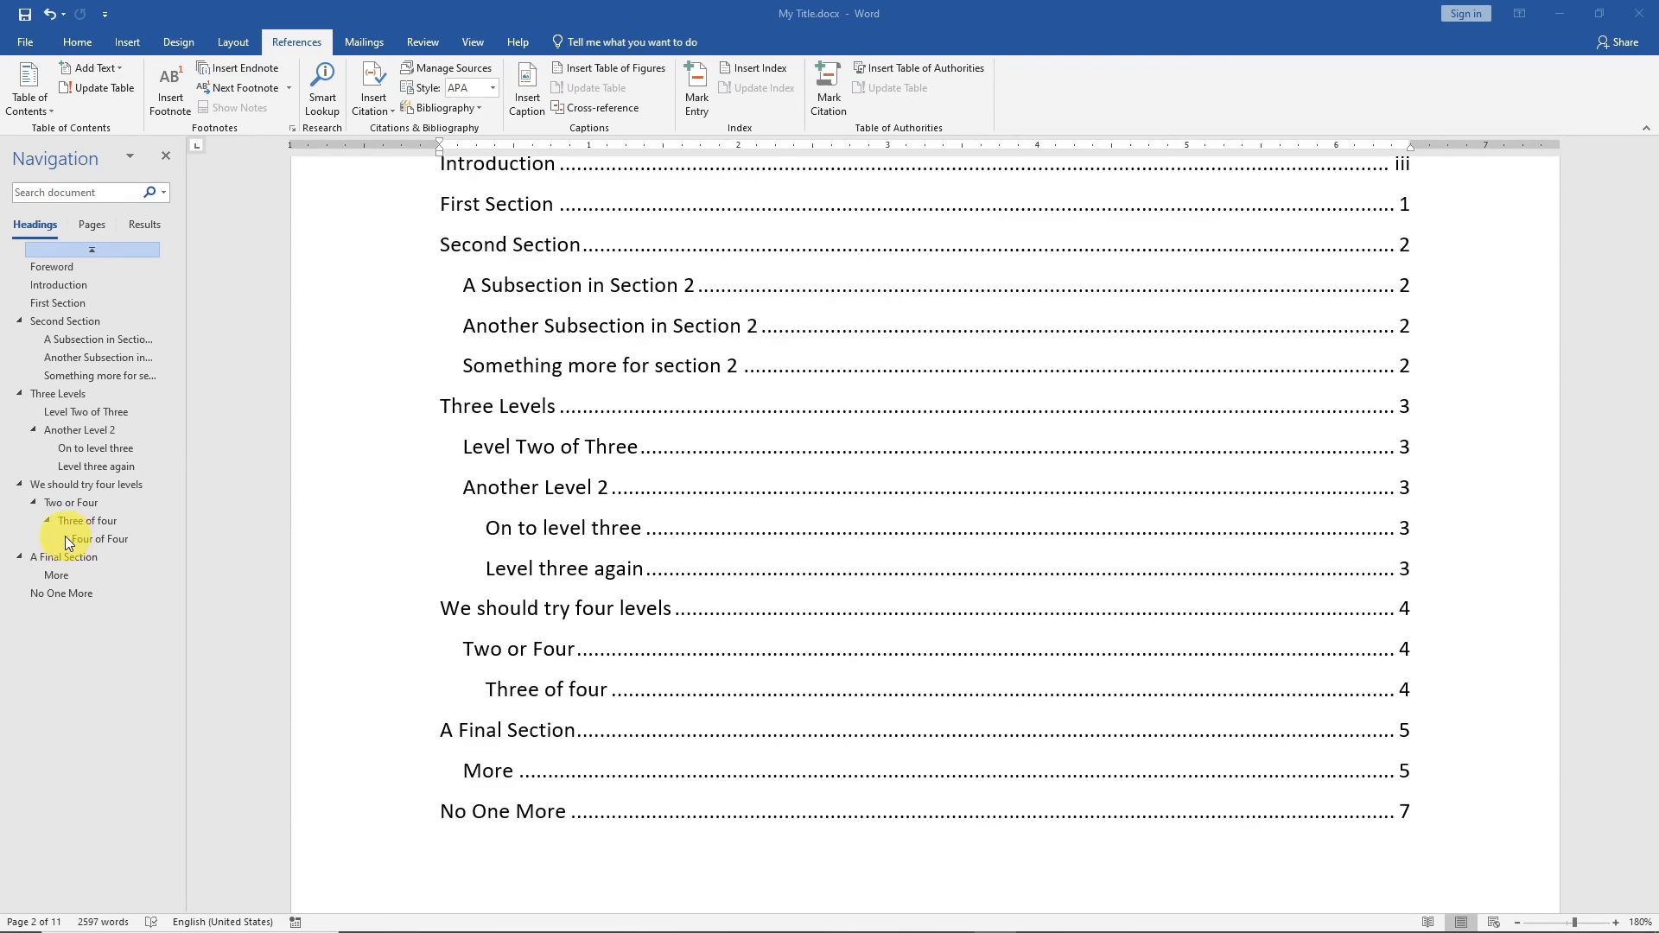
pyautogui.click(663, 326)
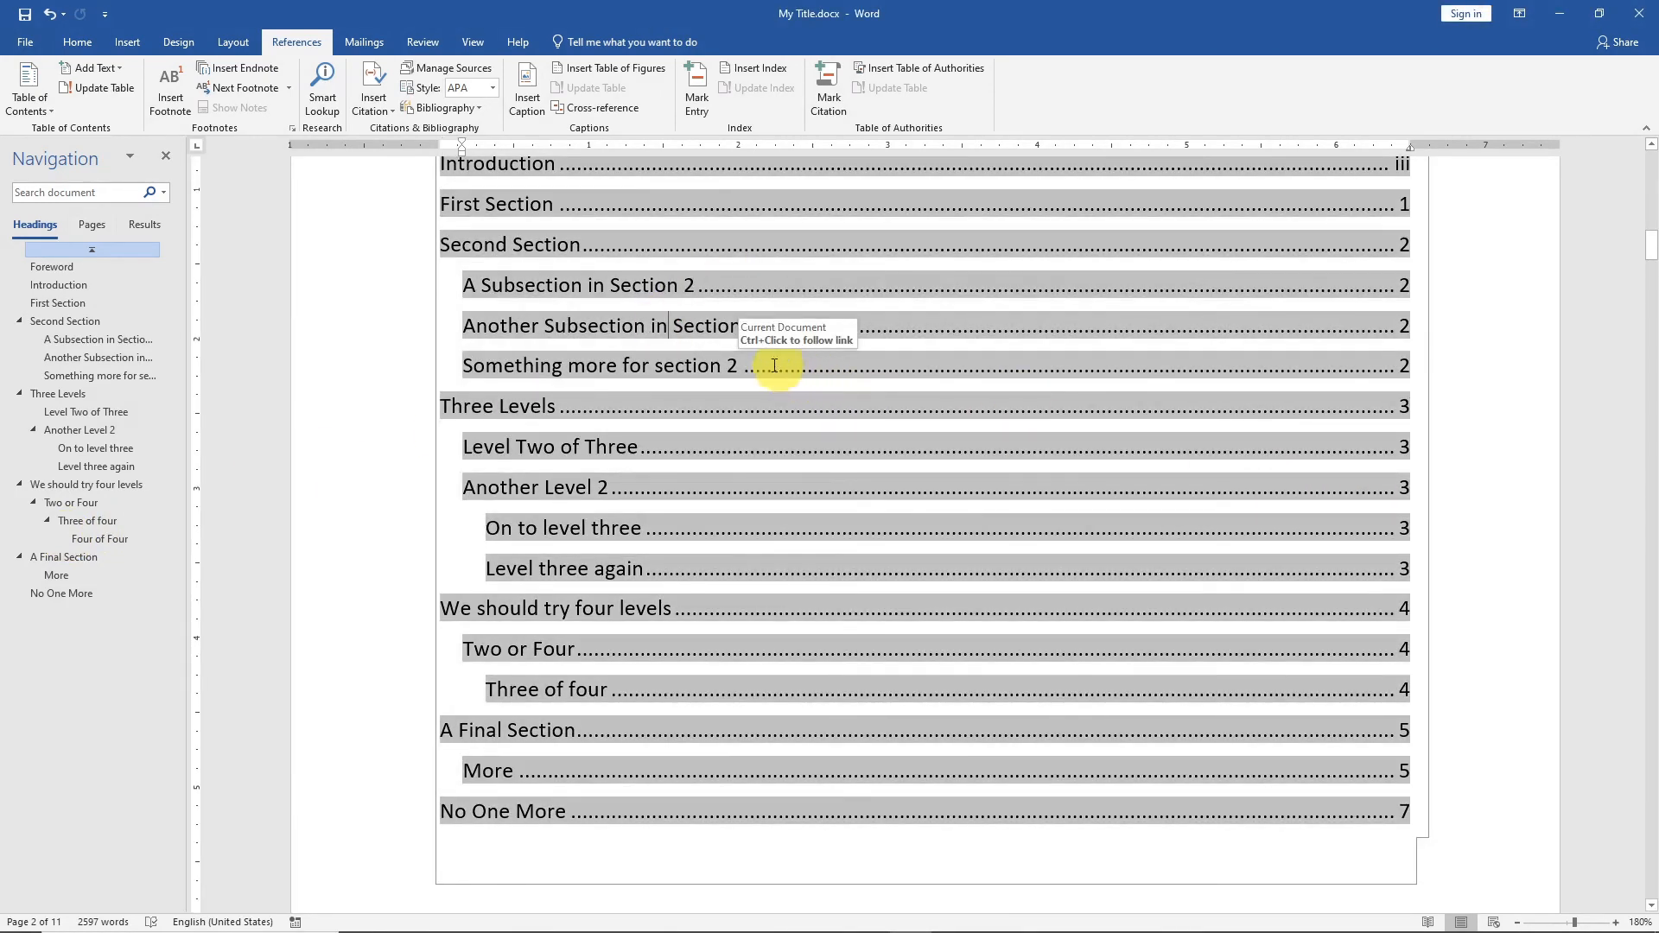
pyautogui.click(39, 105)
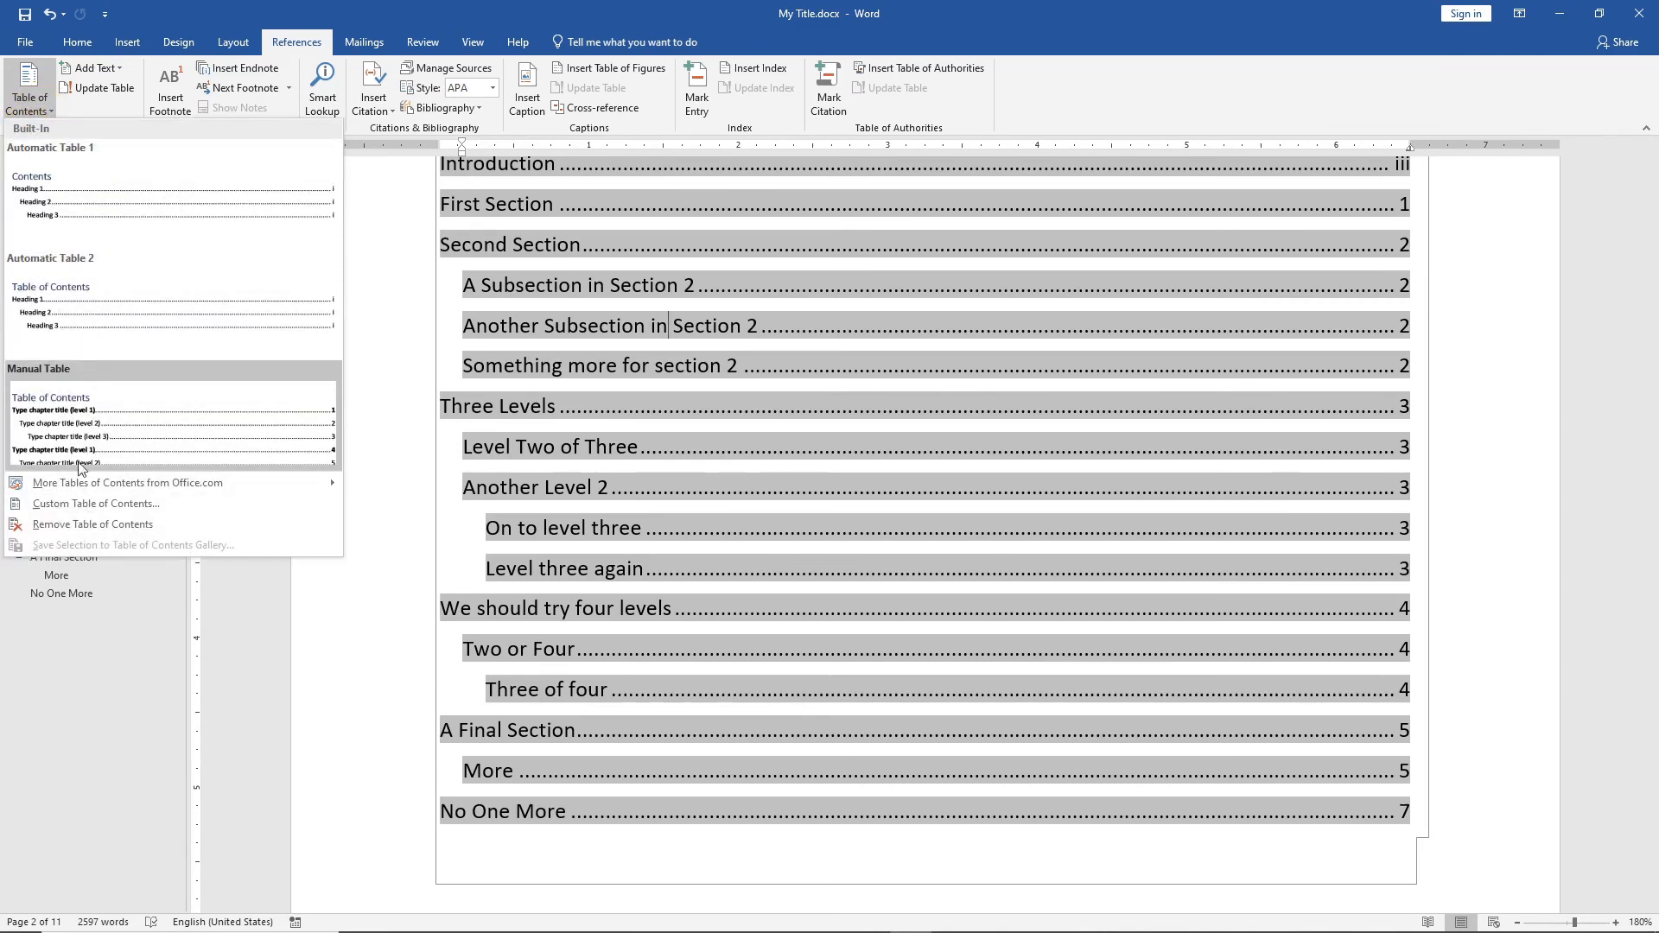
pyautogui.click(65, 510)
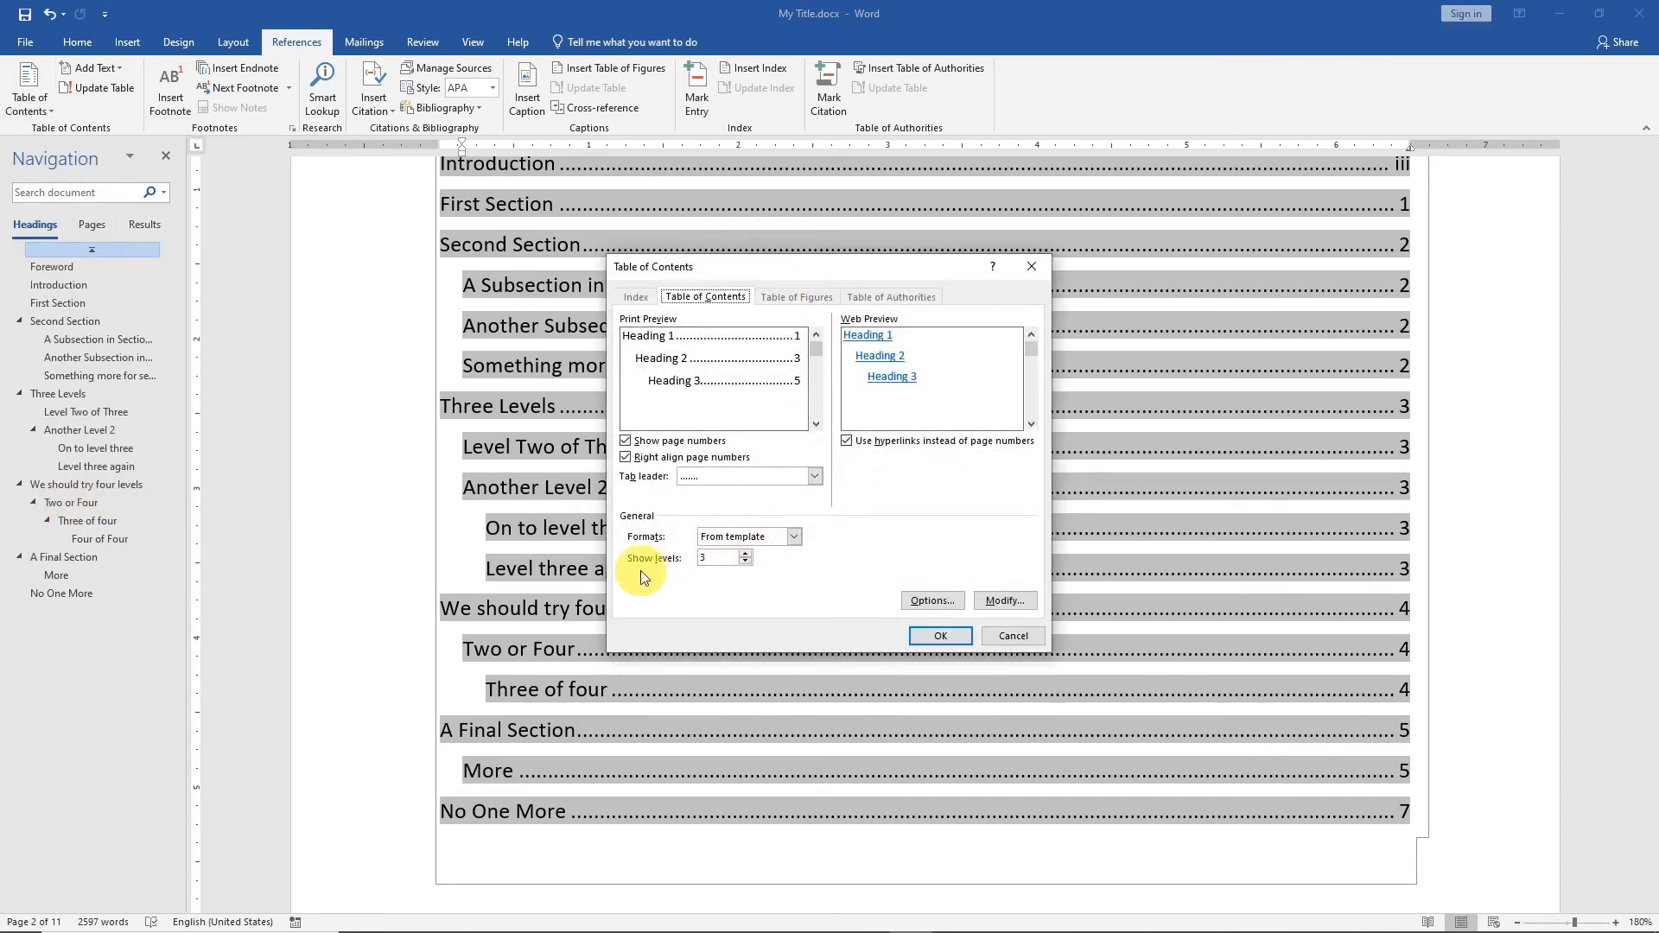
pyautogui.click(746, 554)
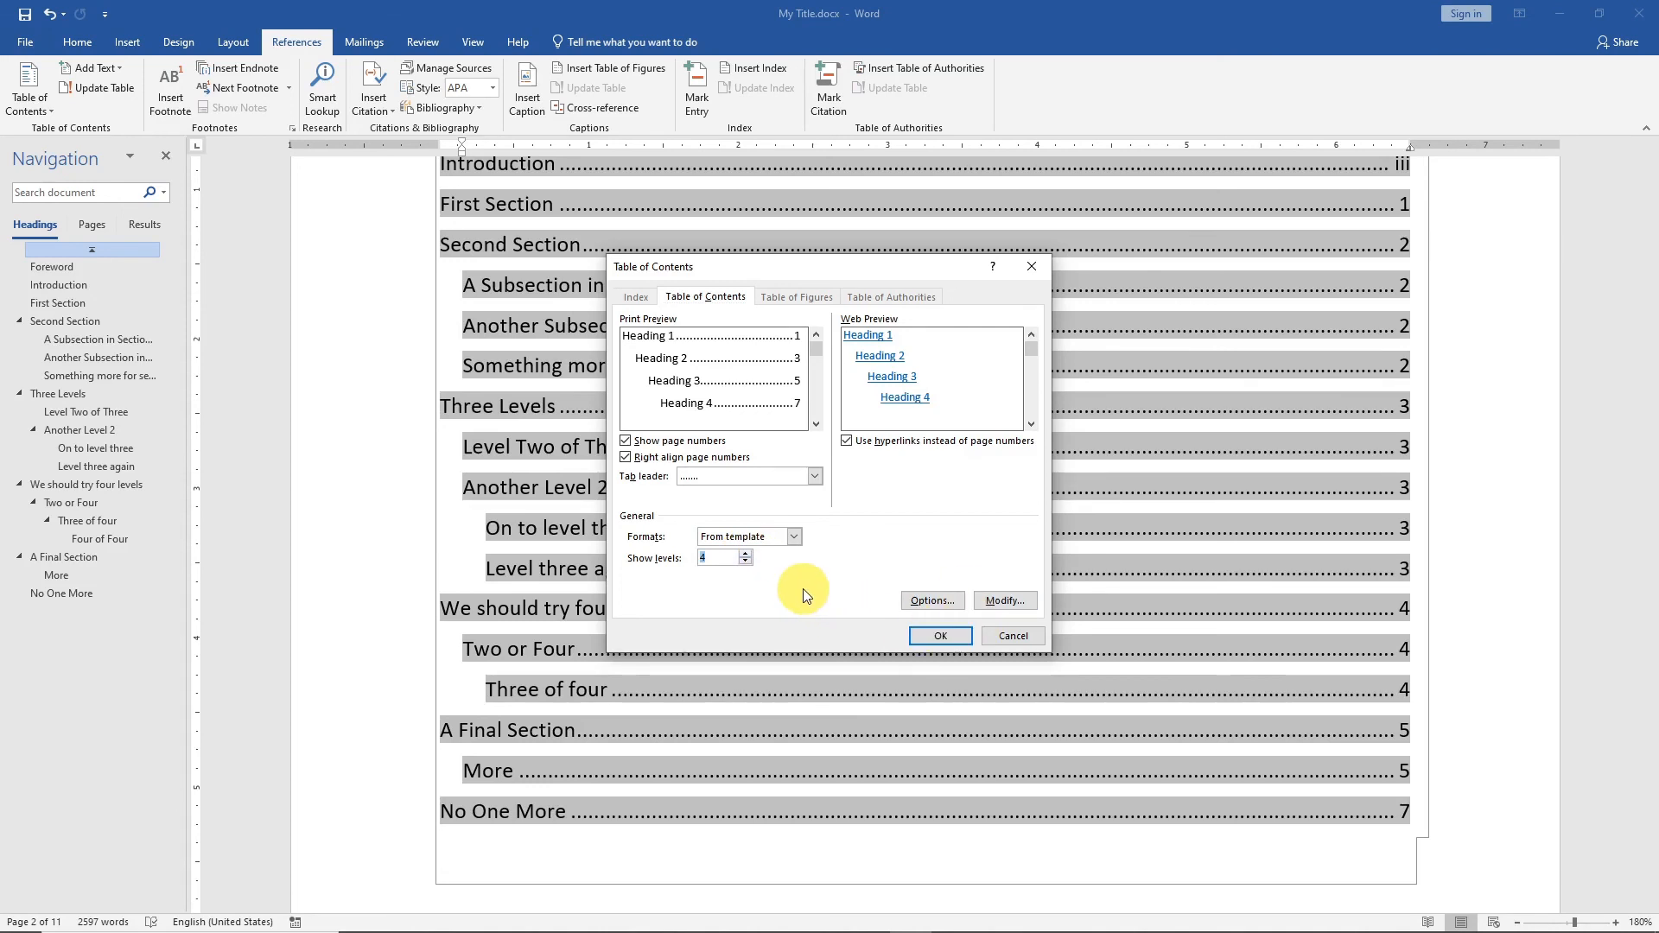
pyautogui.click(940, 636)
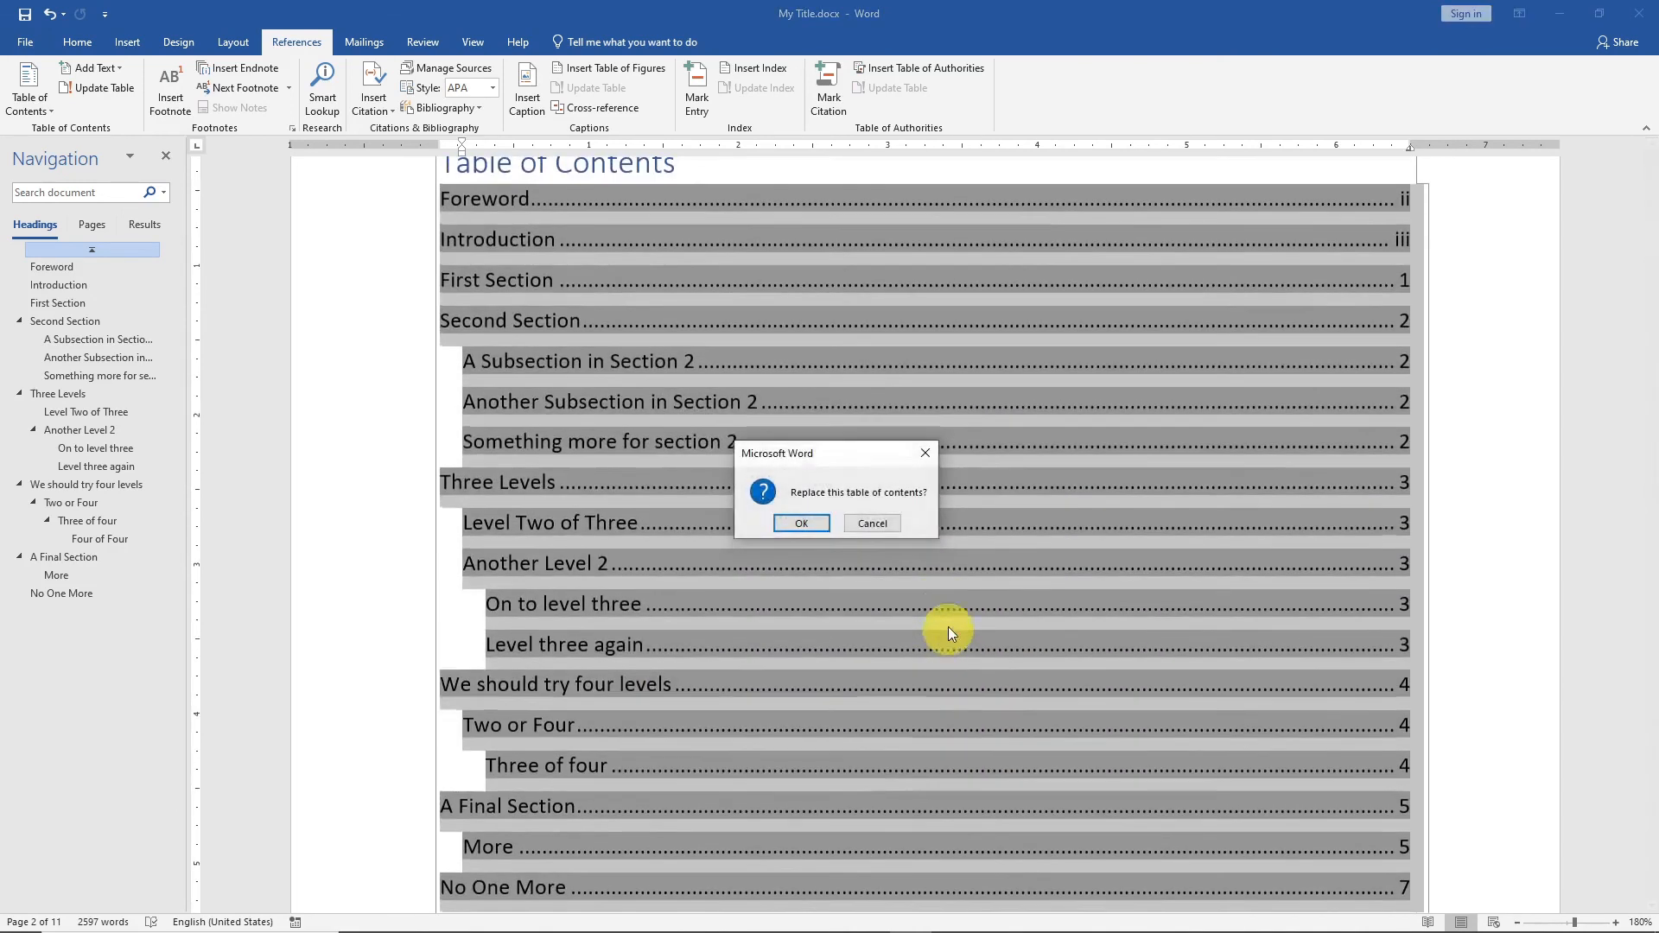
pyautogui.click(802, 523)
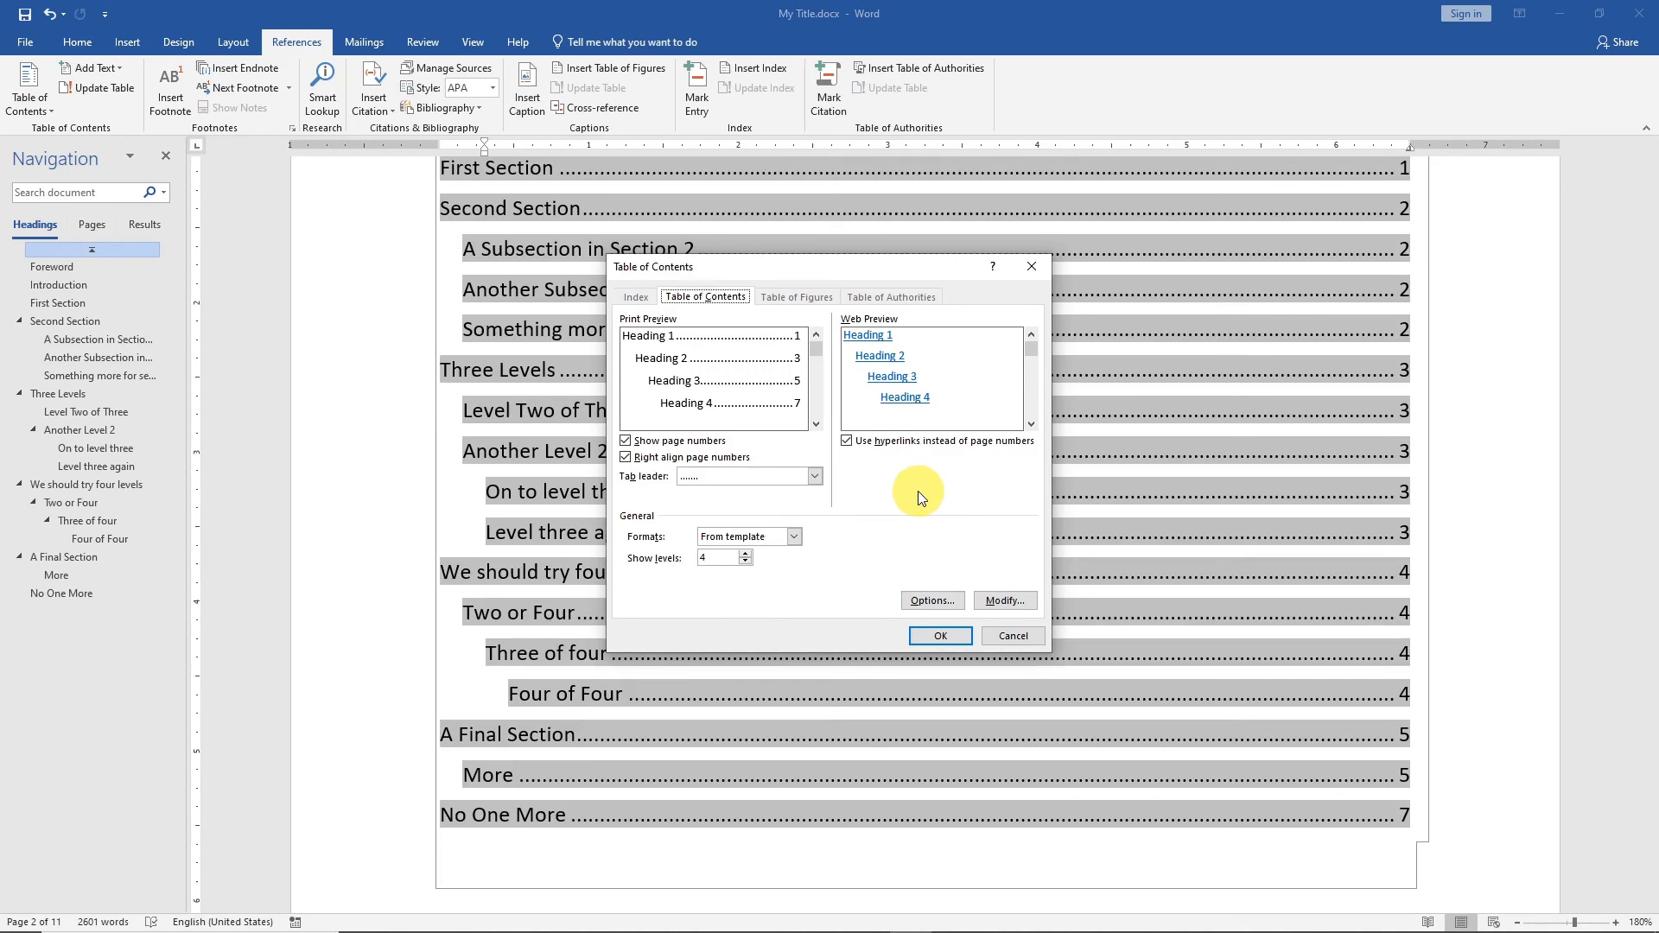
pyautogui.click(921, 637)
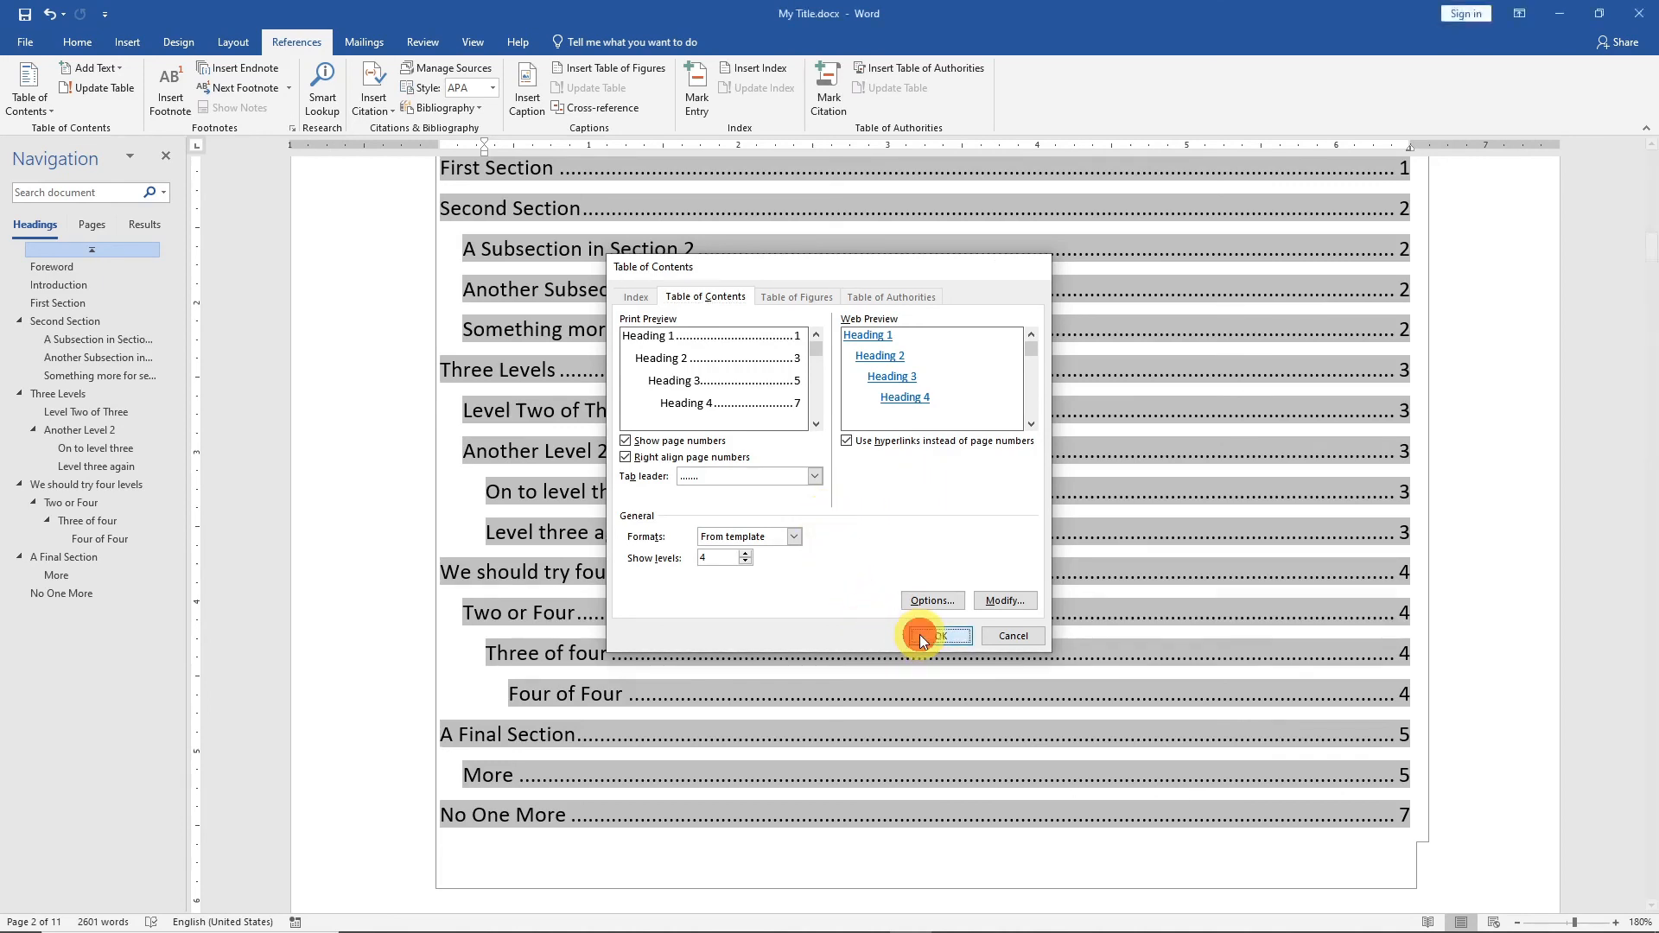
pyautogui.click(811, 520)
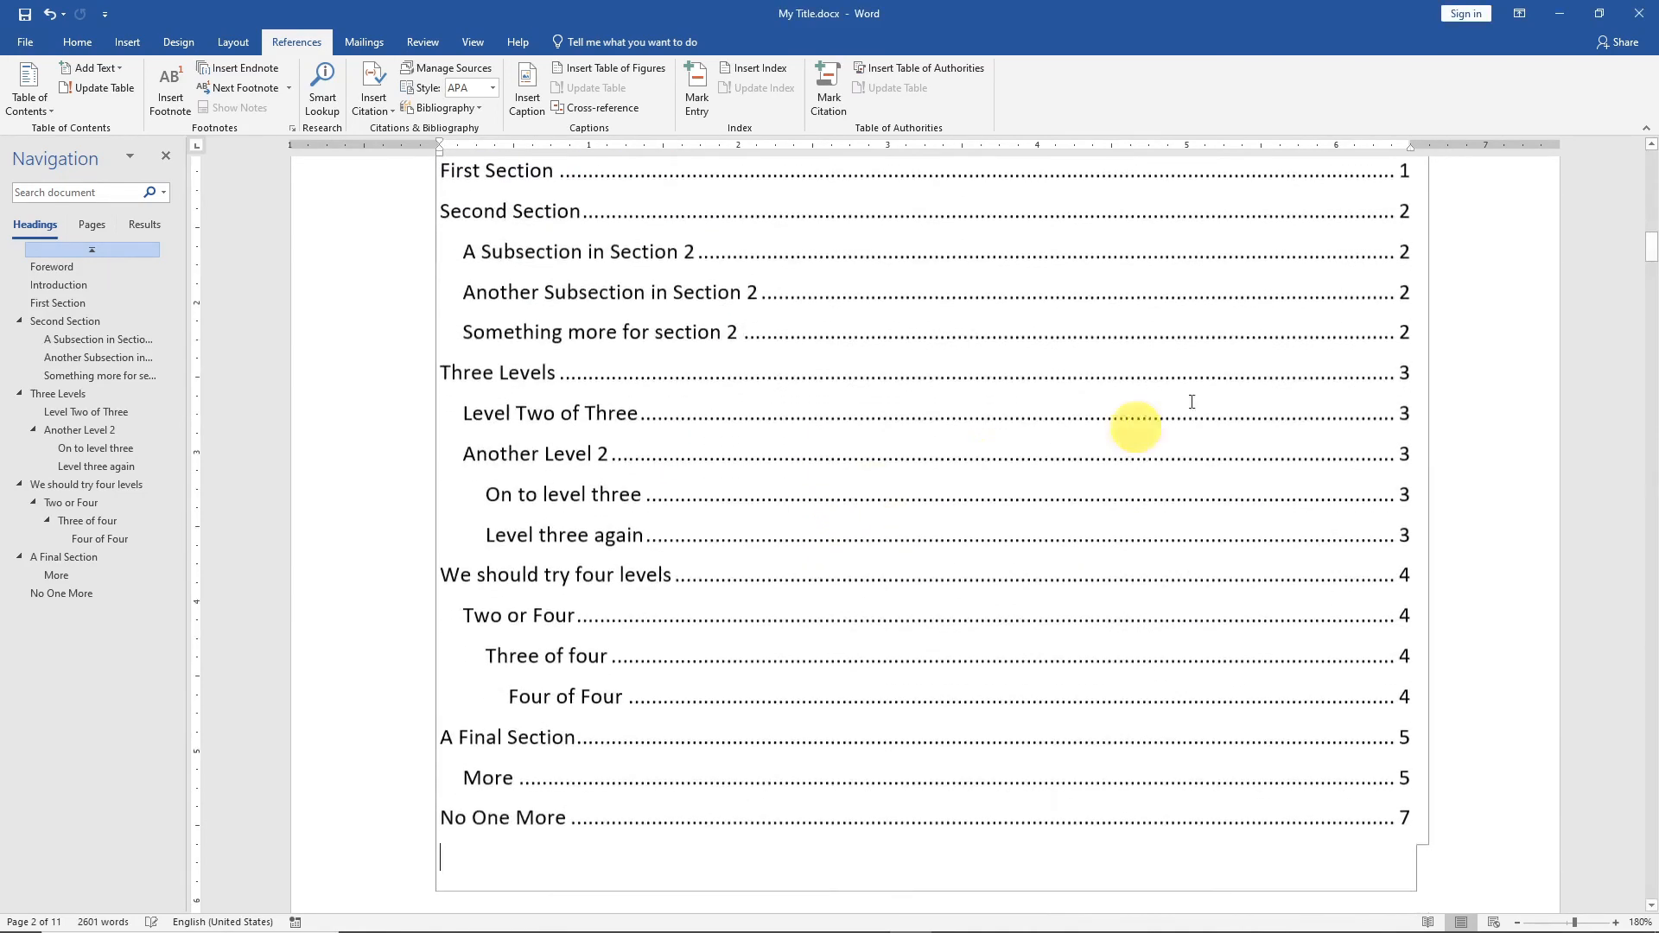